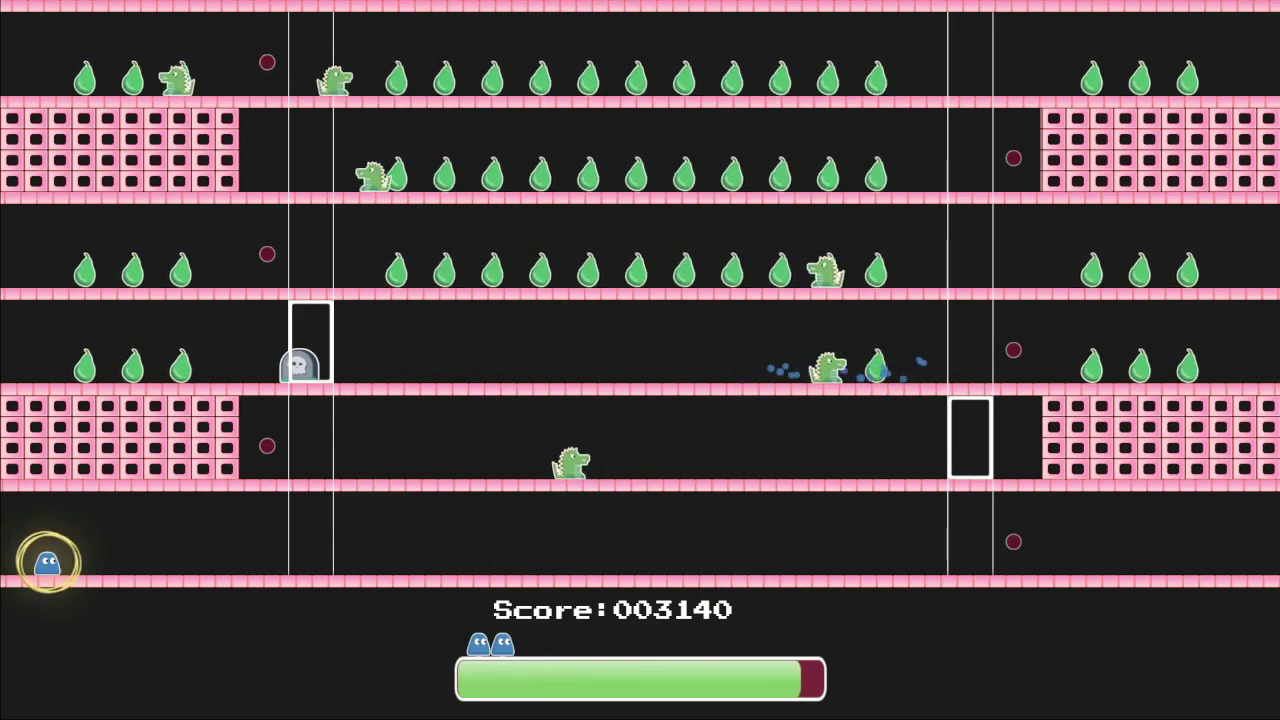
# Step: Steer the glob left along the pink floors into the elevator, dodging the green creatures
pyautogui.press('Left')
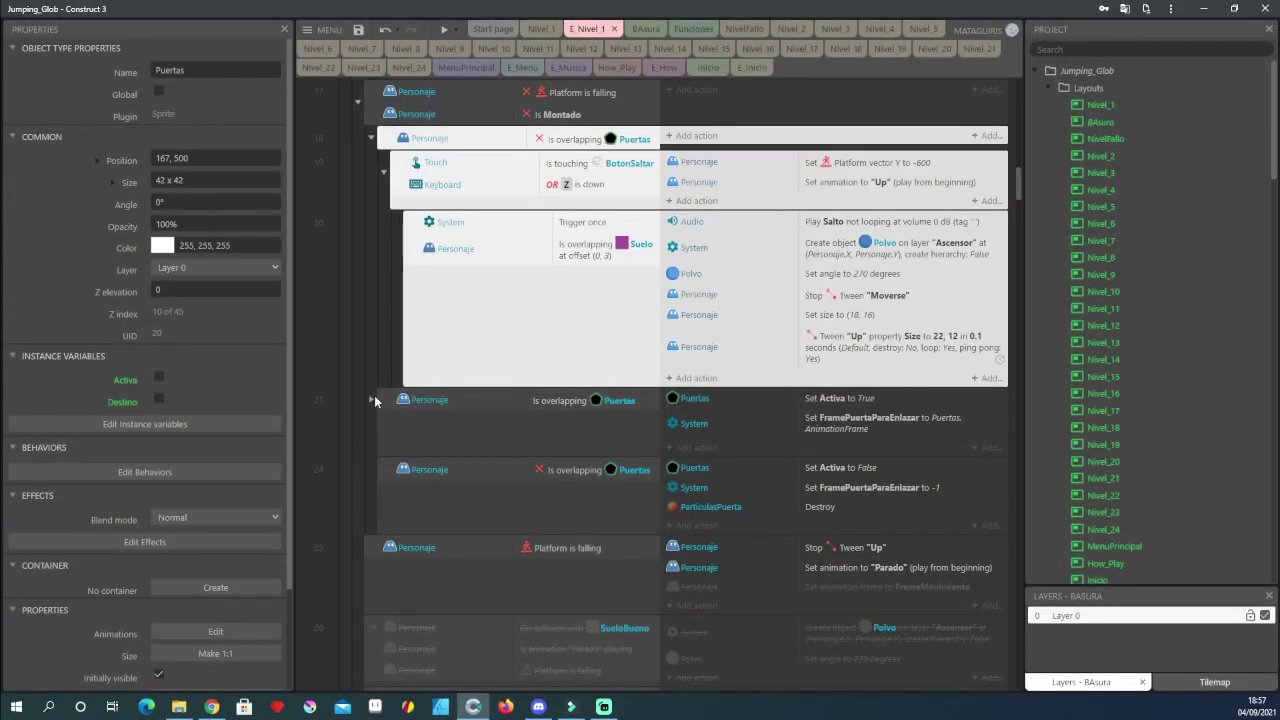
# Step: Select events 21 and 24, the Puertas overlap and not-overlapping events, then switch to the BAsura layout
pyautogui.click(379, 401)
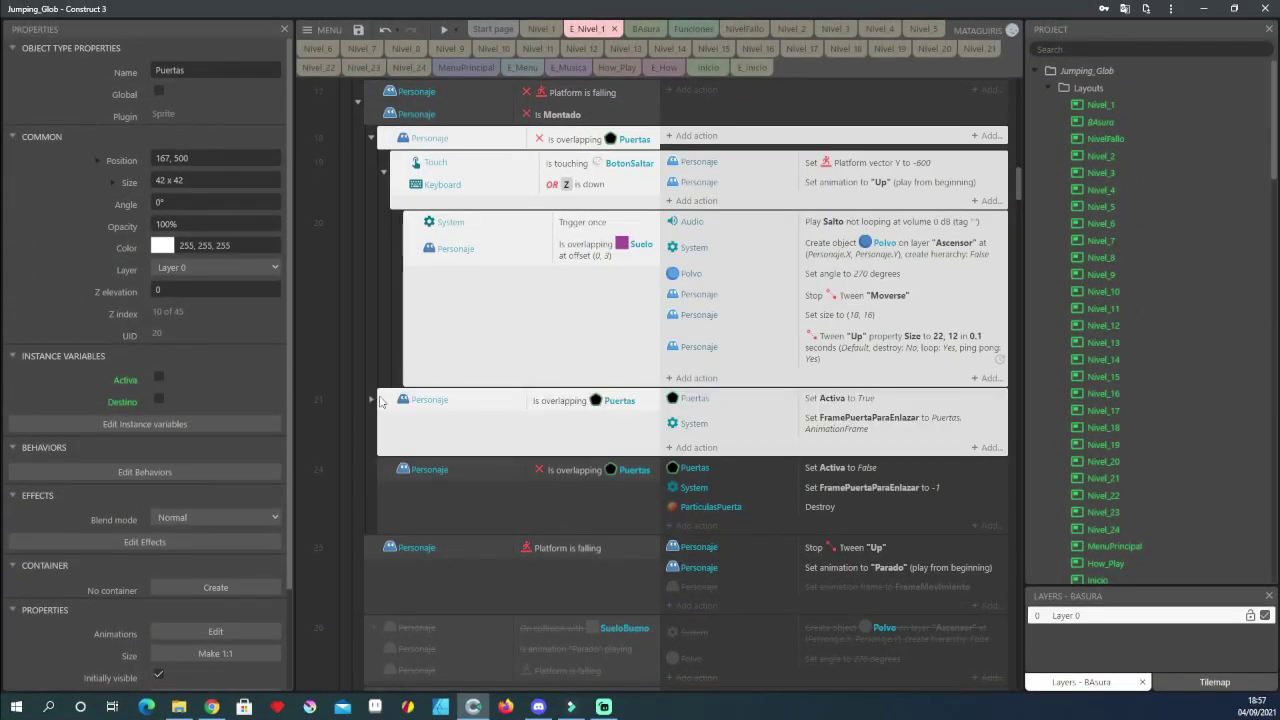
pyautogui.keyDown('ctrl'); pyautogui.click(385, 470); pyautogui.keyUp('ctrl')
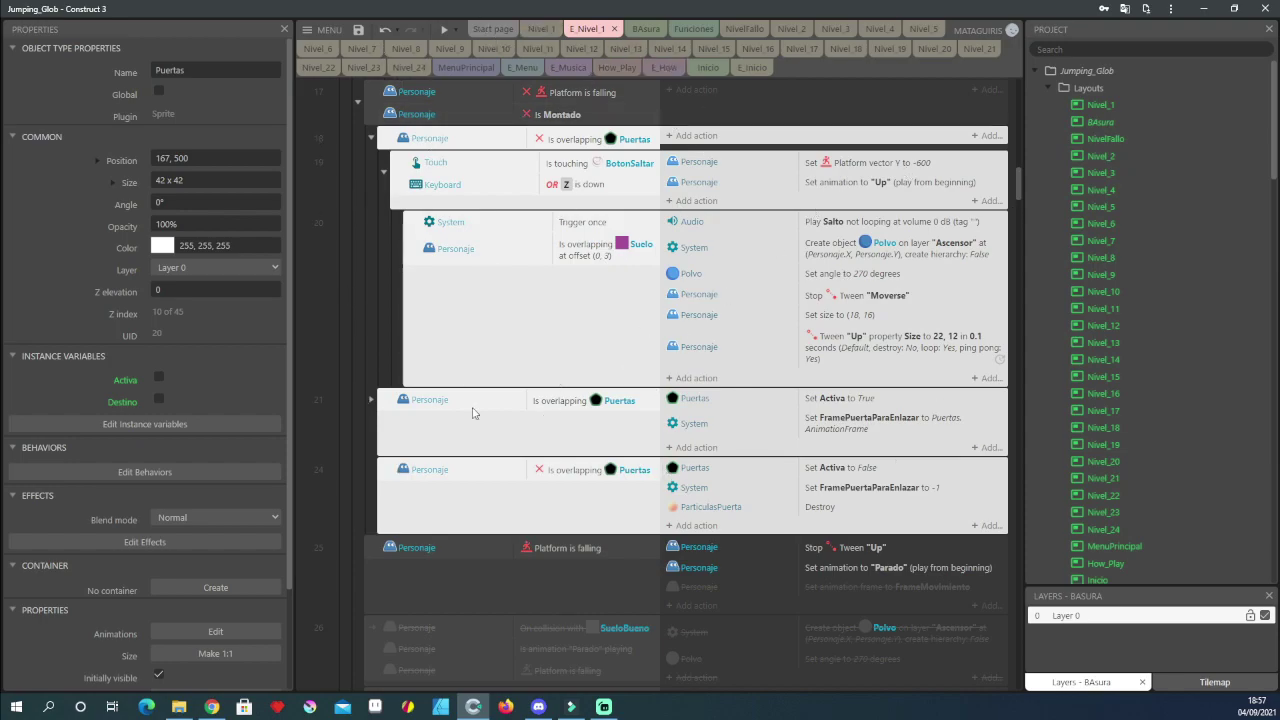
pyautogui.scroll(-2, 604, 324)
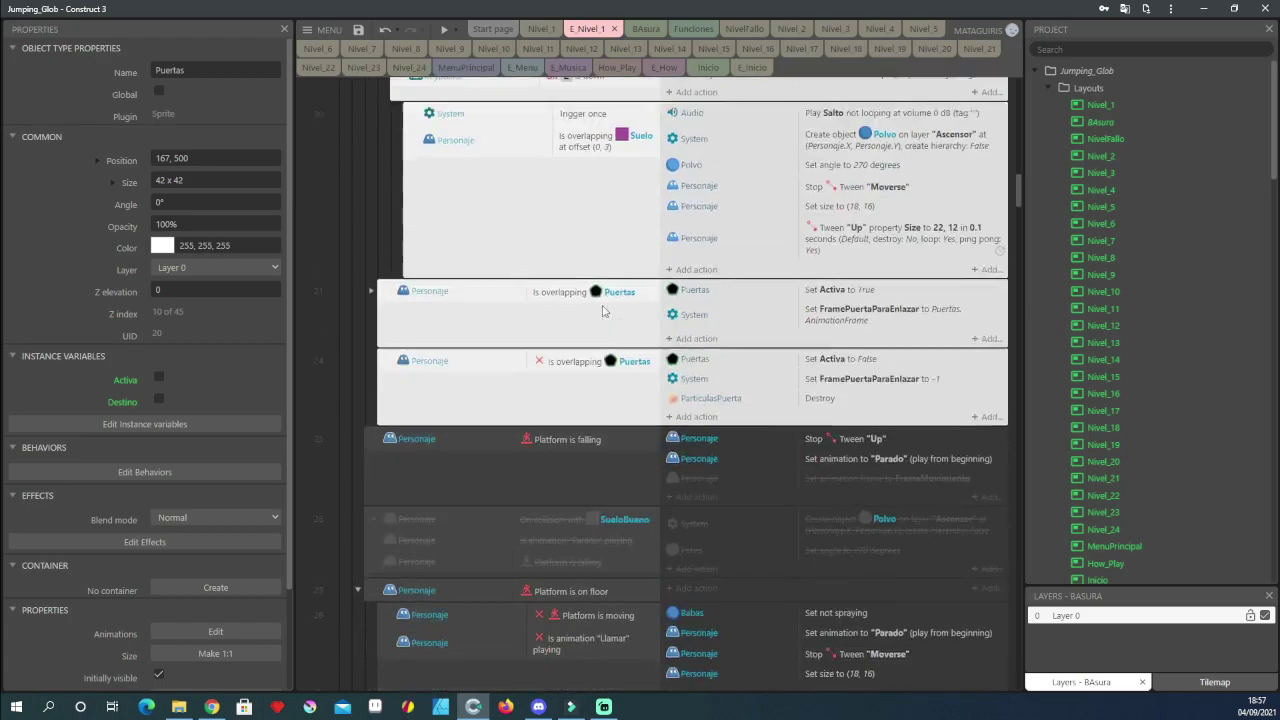
pyautogui.scroll(3, 620, 308)
pyautogui.click(645, 28)
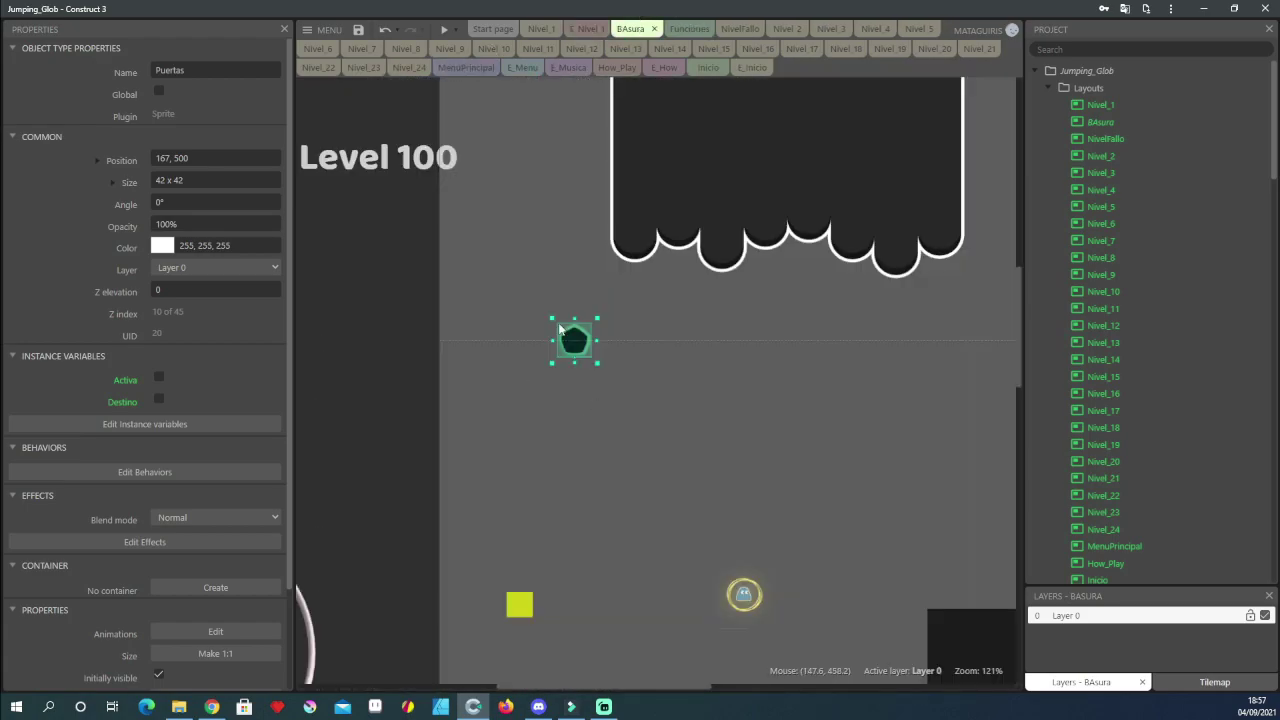
# Step: Drag the Puertas door sprite to about 143, 406 and zoom out to check it
pyautogui.moveTo(544, 268); pyautogui.dragTo(526, 258)
pyautogui.keyDown('ctrl'); pyautogui.scroll(-4, 556, 269); pyautogui.keyUp('ctrl')
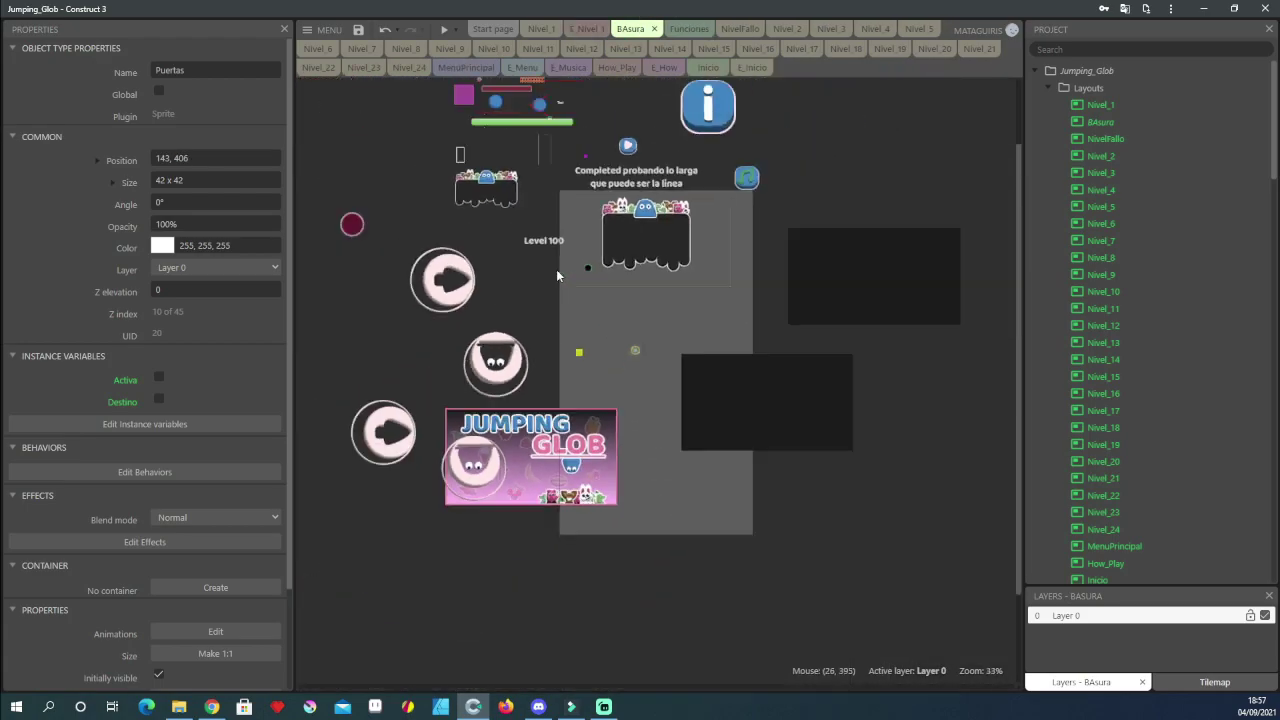
pyautogui.keyDown('ctrl'); pyautogui.scroll(2, 586, 308); pyautogui.keyUp('ctrl')
pyautogui.keyDown('ctrl'); pyautogui.scroll(2, 586, 308); pyautogui.keyUp('ctrl')
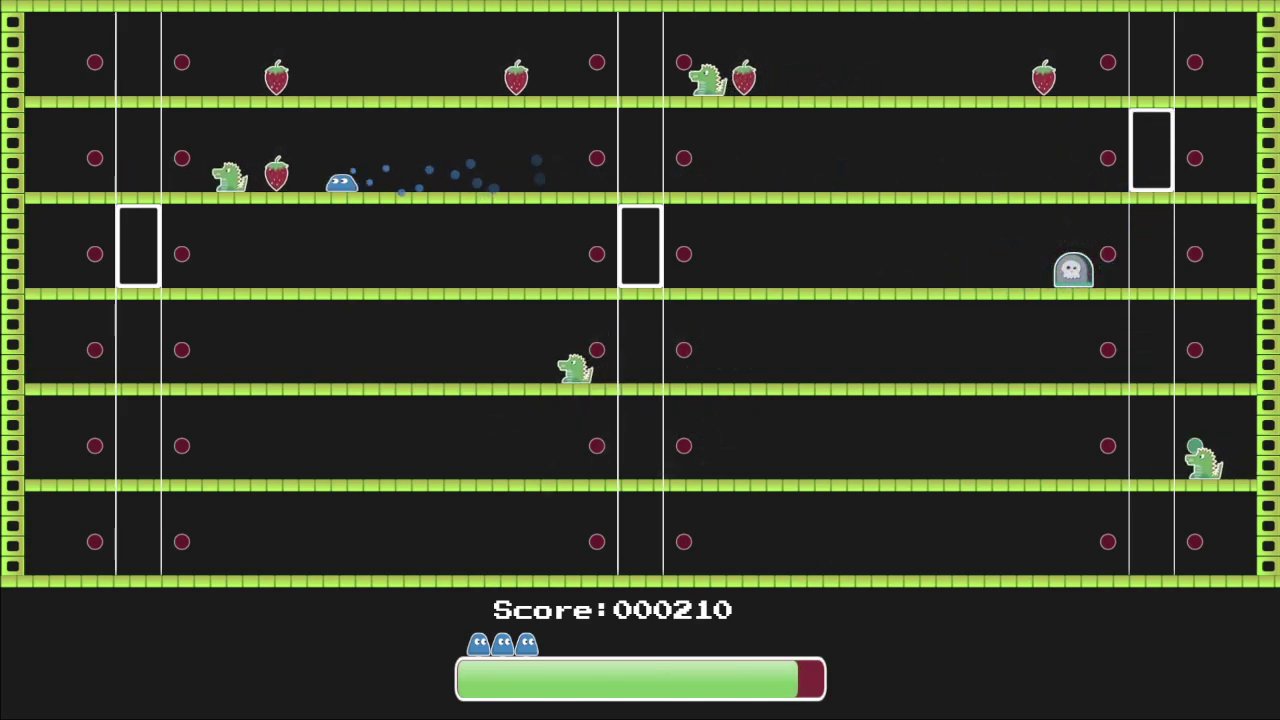
# Step: Run the glob right through the green level until the score reaches 020690
pyautogui.press('Right')
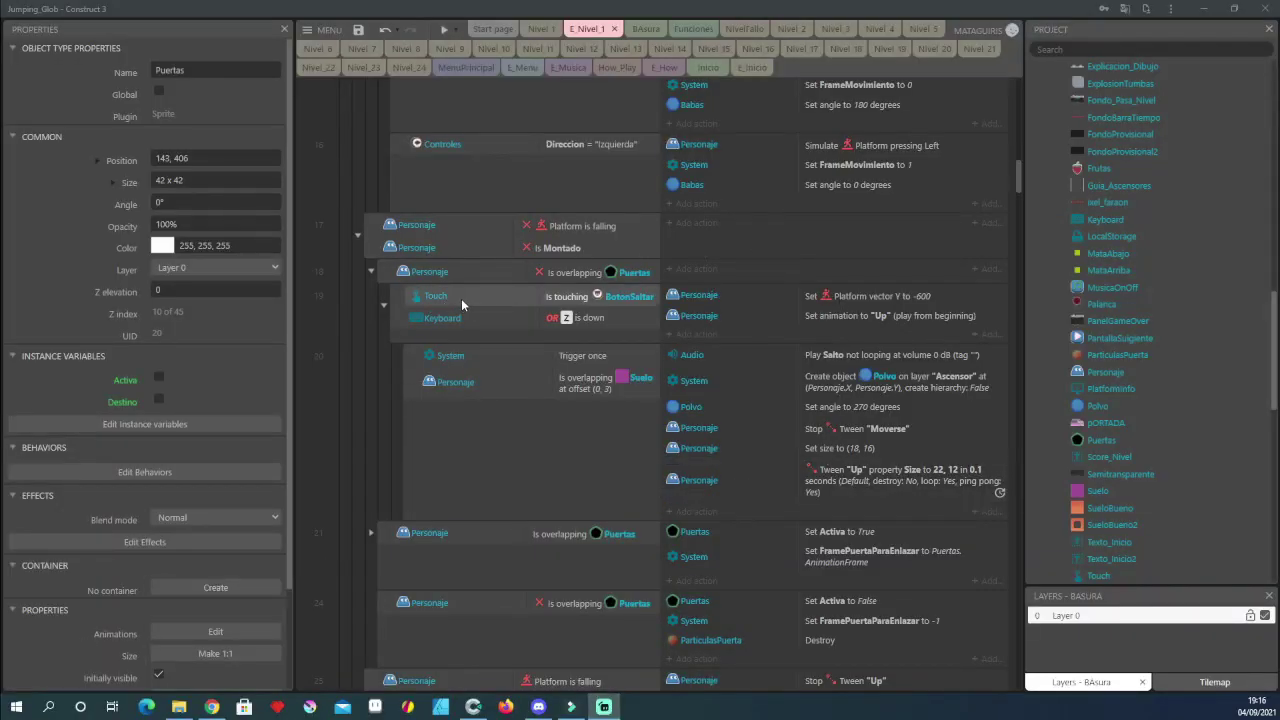
pyautogui.click(778, 295)
pyautogui.click(769, 317)
pyautogui.click(768, 302)
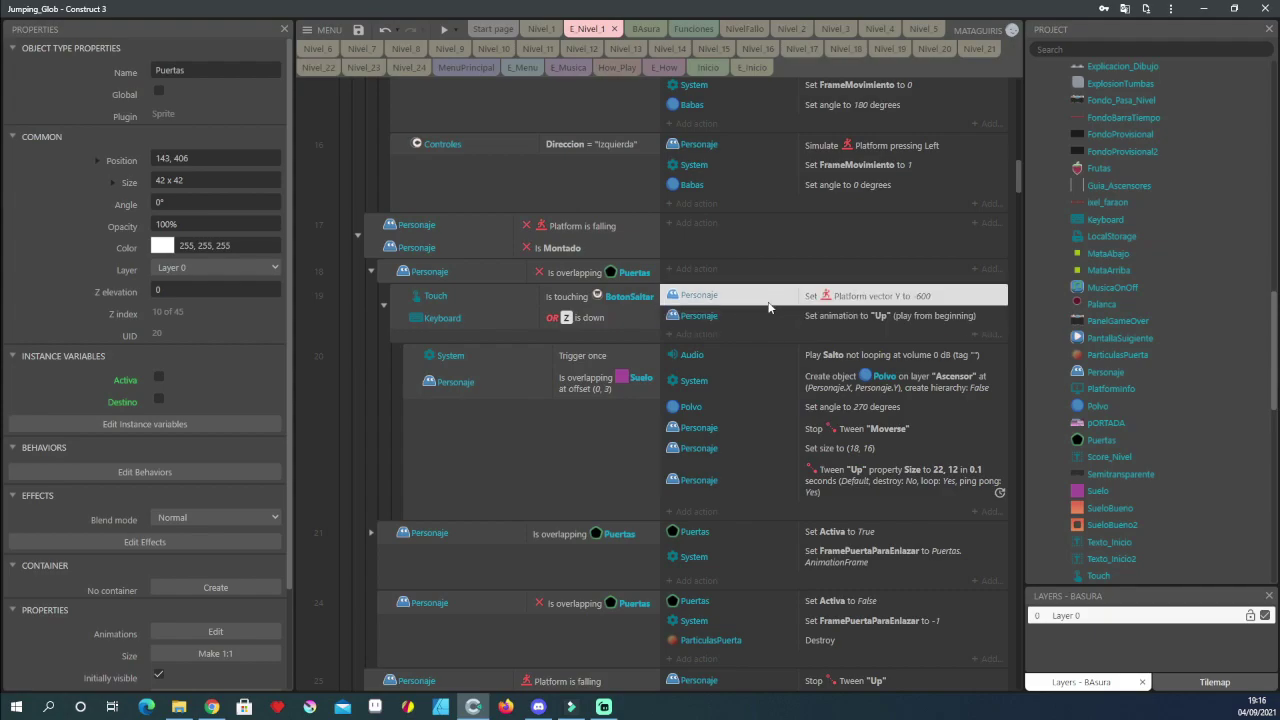
pyautogui.doubleClick(837, 299)
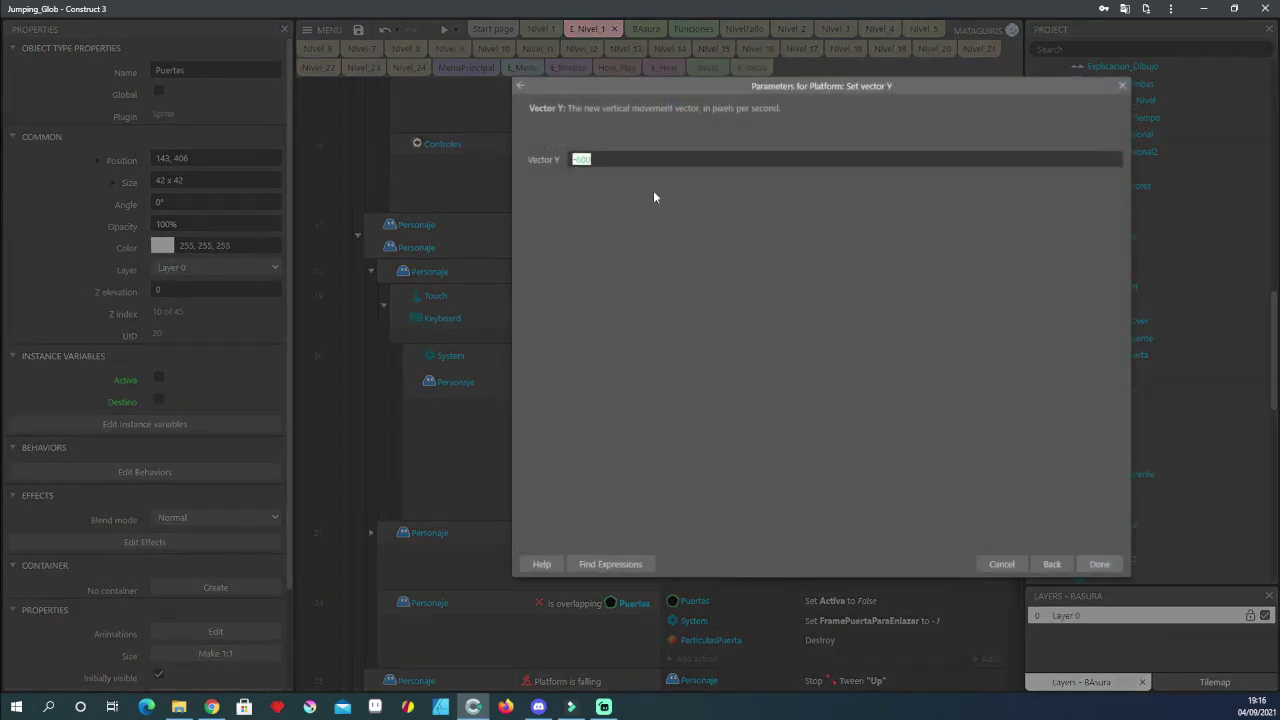
pyautogui.click(1118, 92)
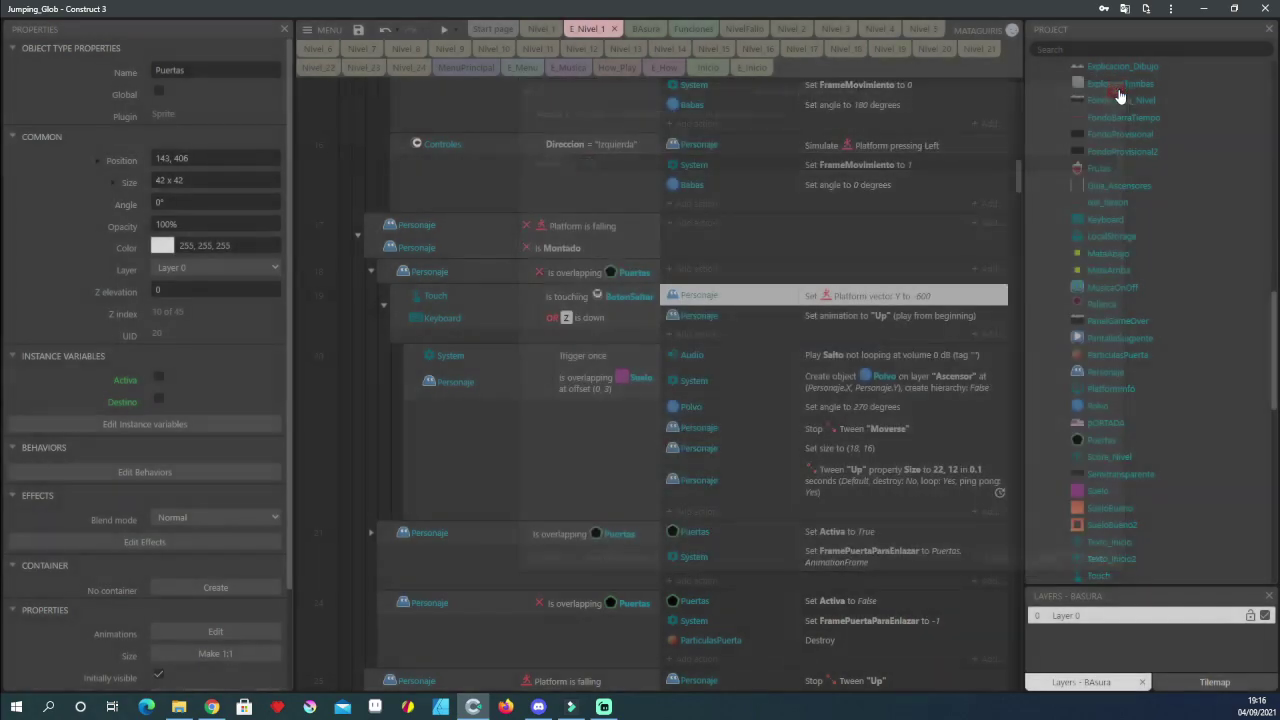
pyautogui.click(815, 317)
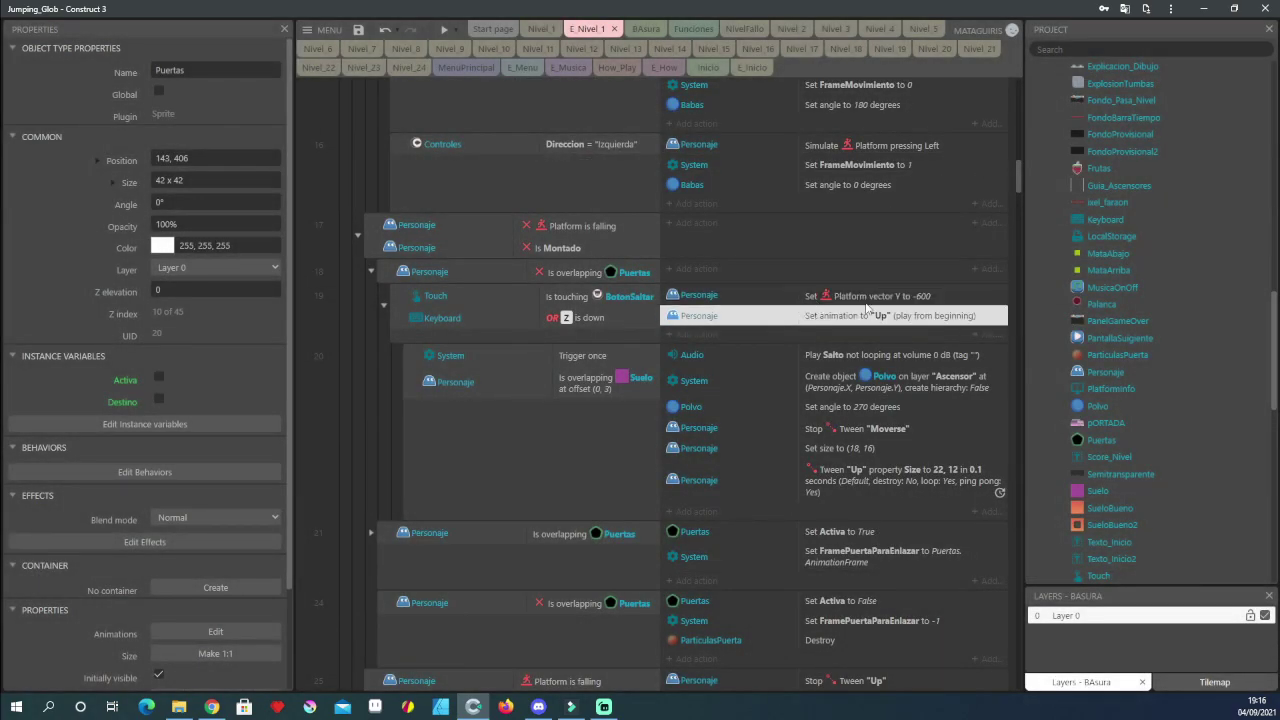
pyautogui.doubleClick(1105, 372)
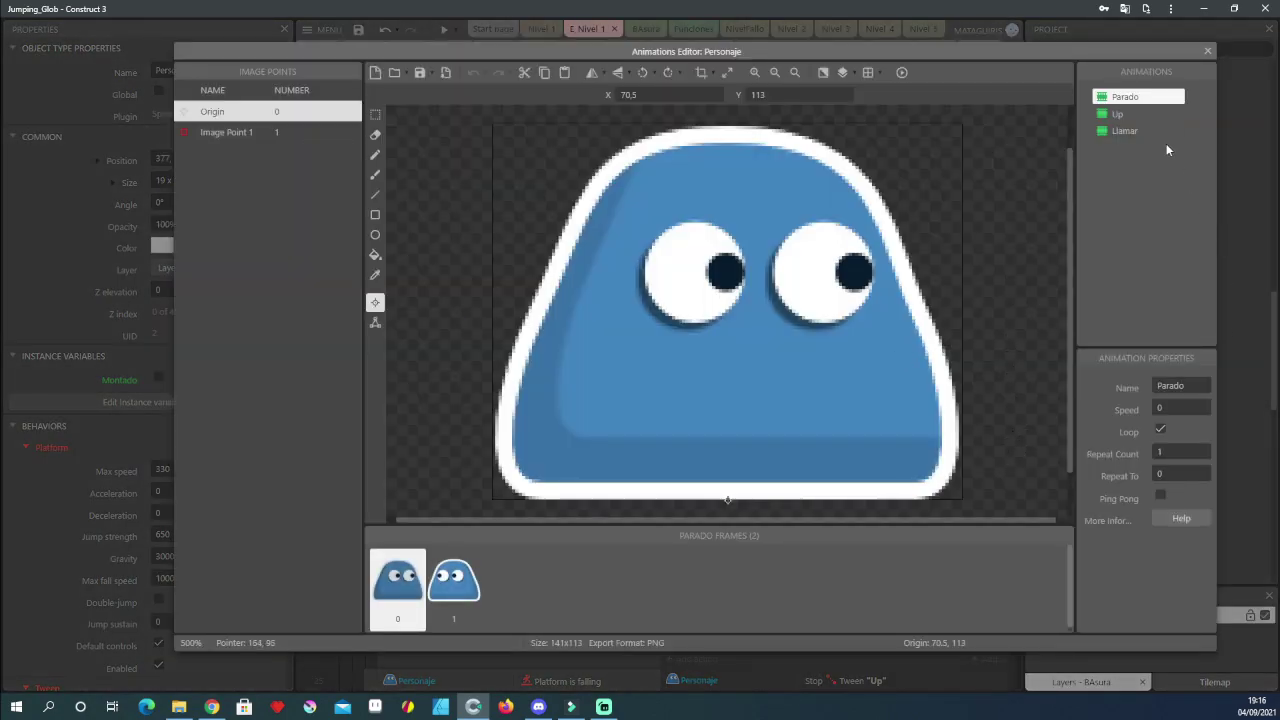
pyautogui.click(1119, 115)
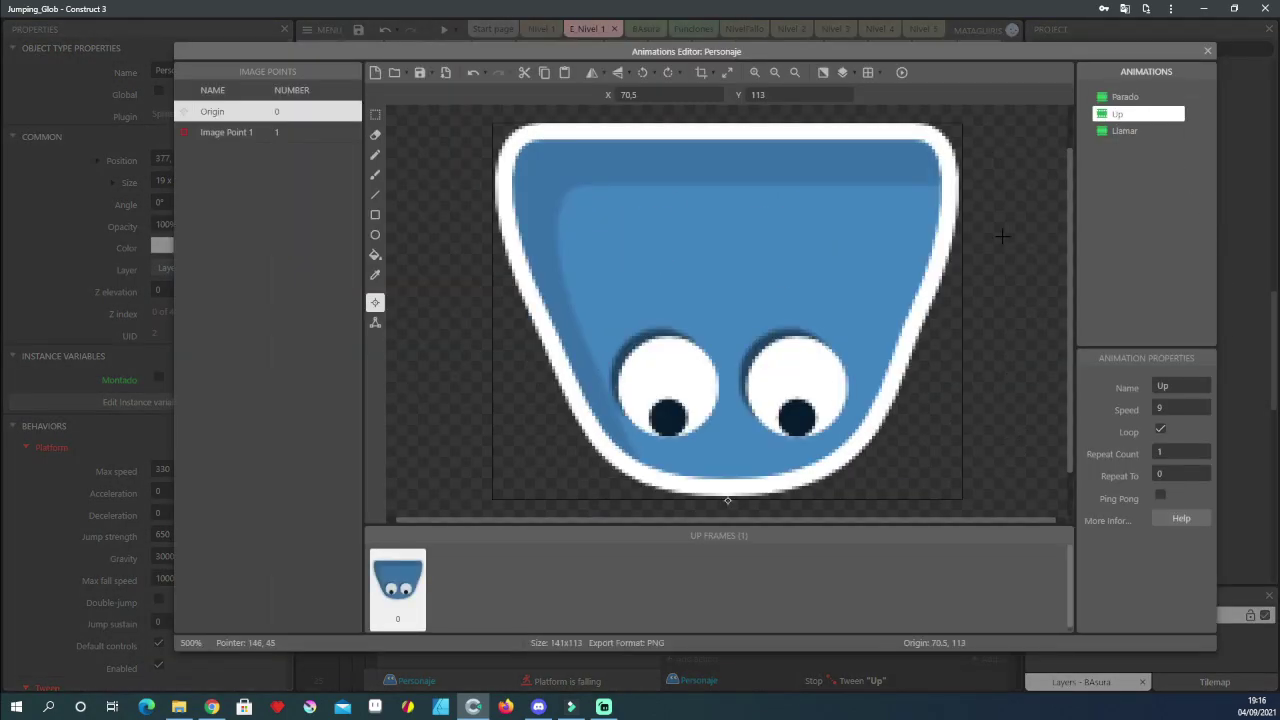
pyautogui.click(1208, 51)
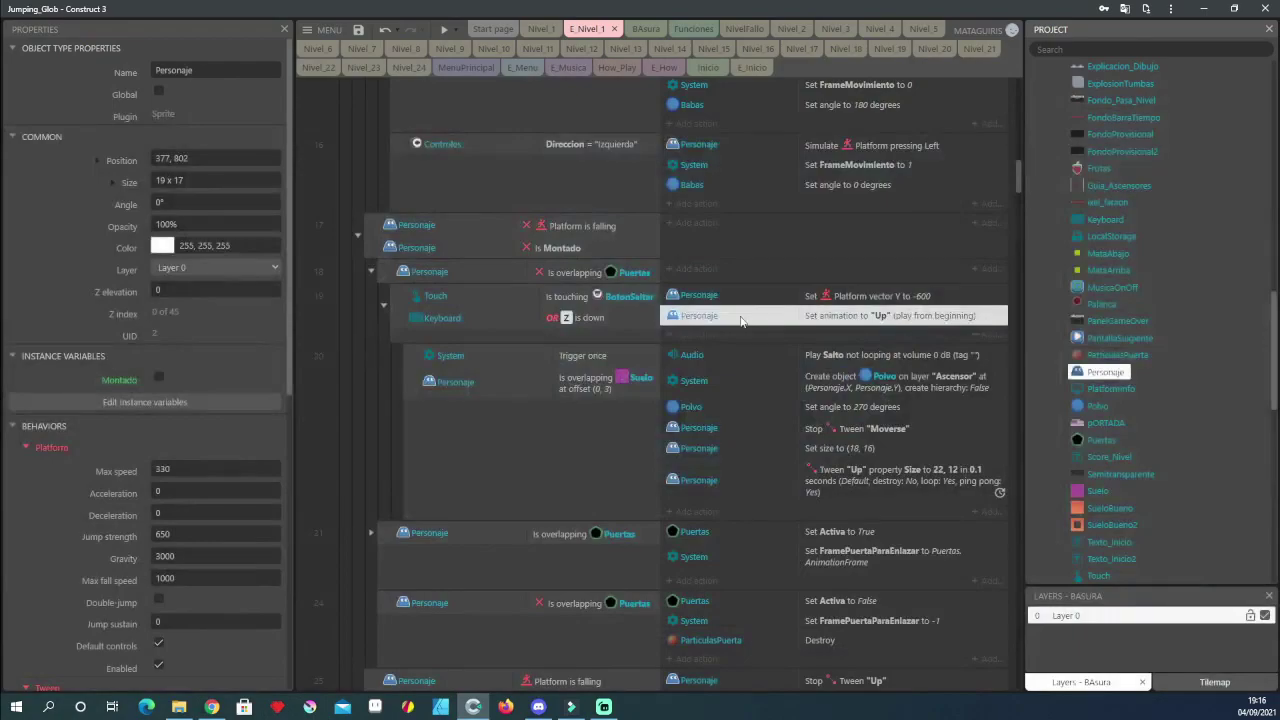
pyautogui.click(716, 298)
# Step: Test the glob's jump in event 19, then change its Platform vector Y from -1500 to -600
pyautogui.click(398, 313)
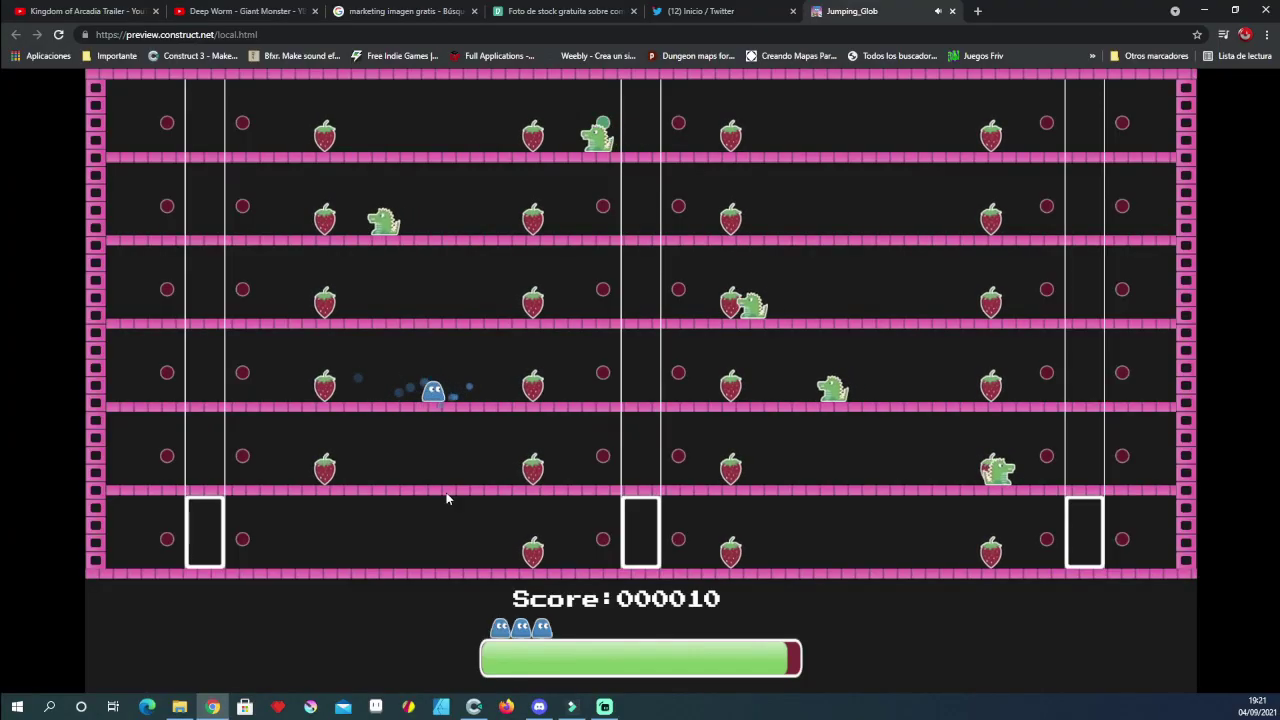
pyautogui.press('space')
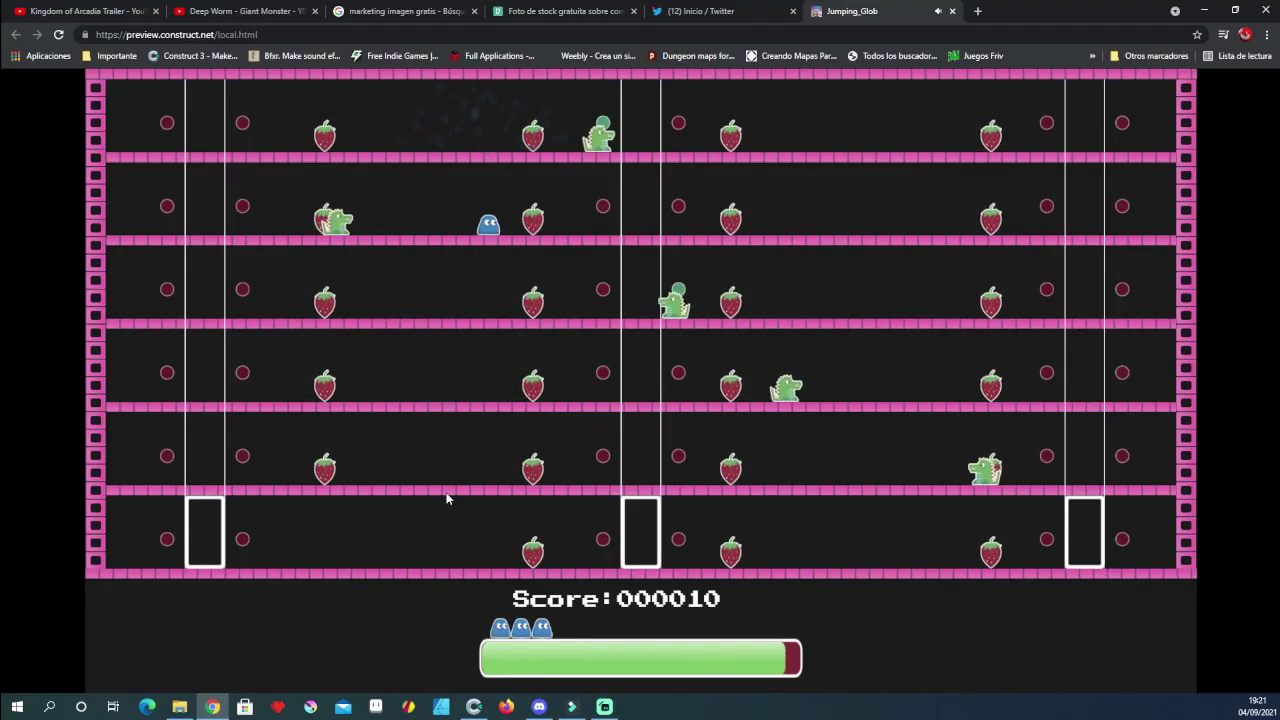
pyautogui.press('space')
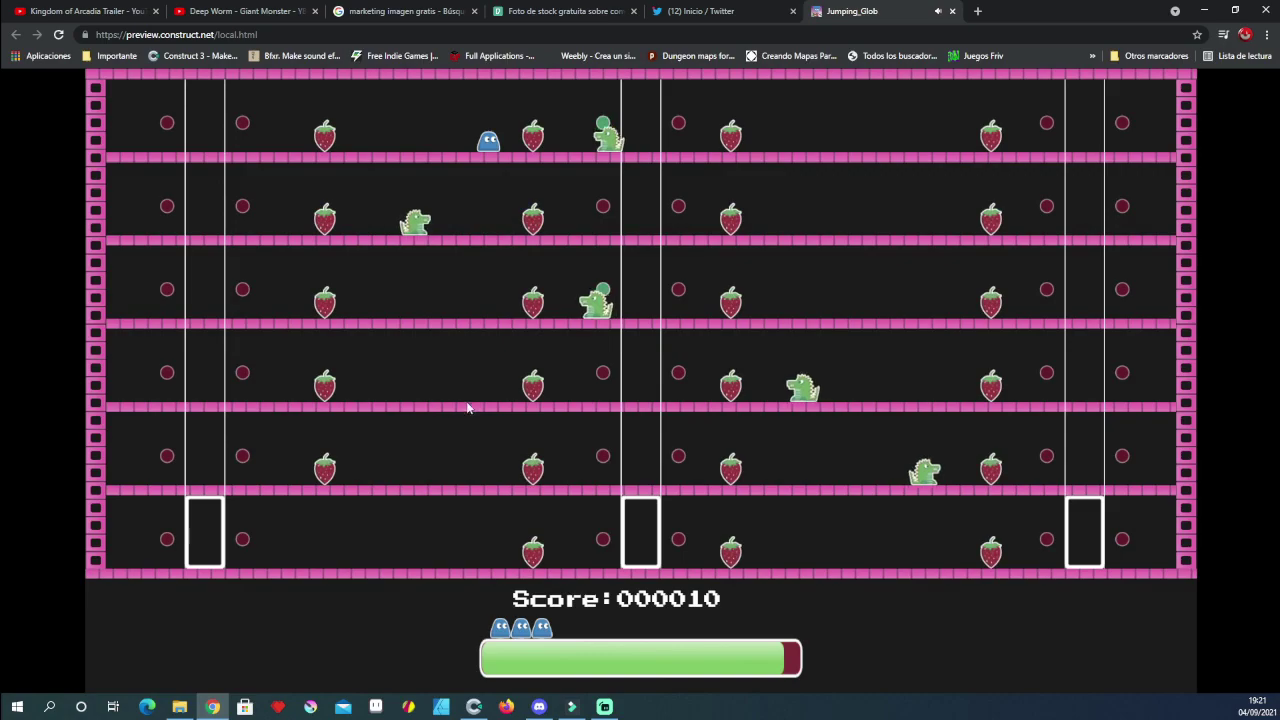
pyautogui.click(474, 707)
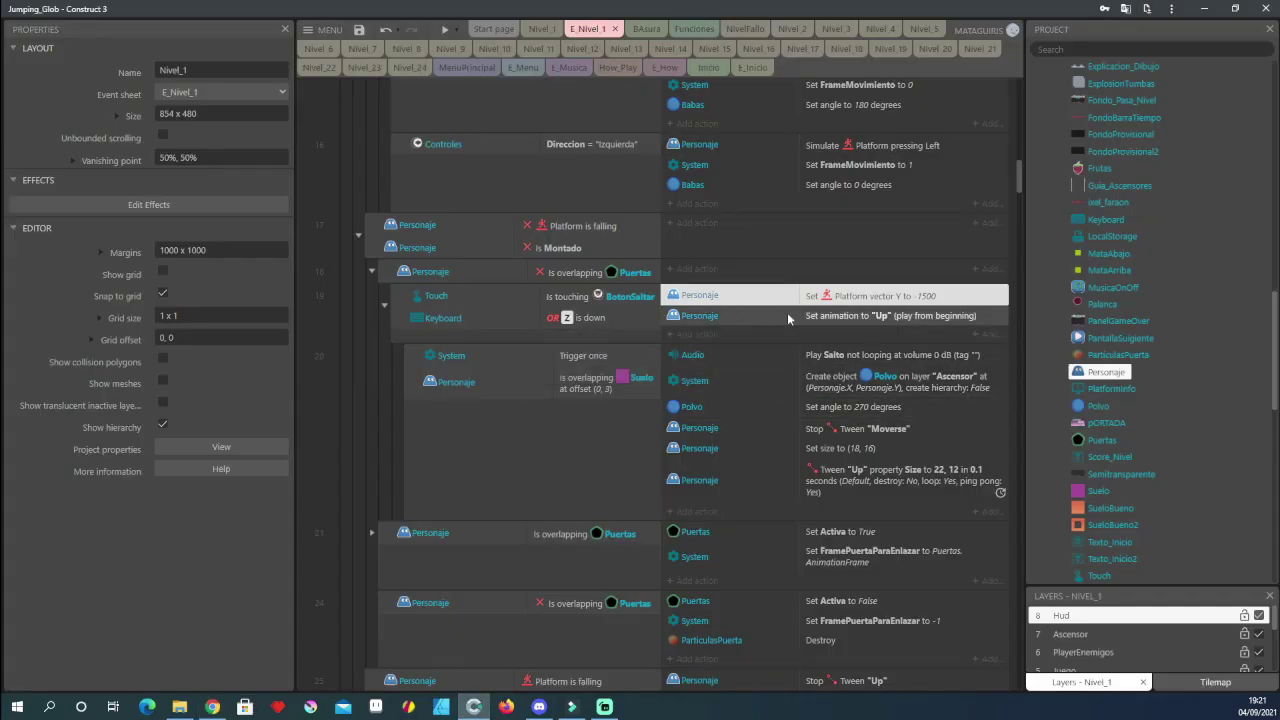
pyautogui.doubleClick(742, 300)
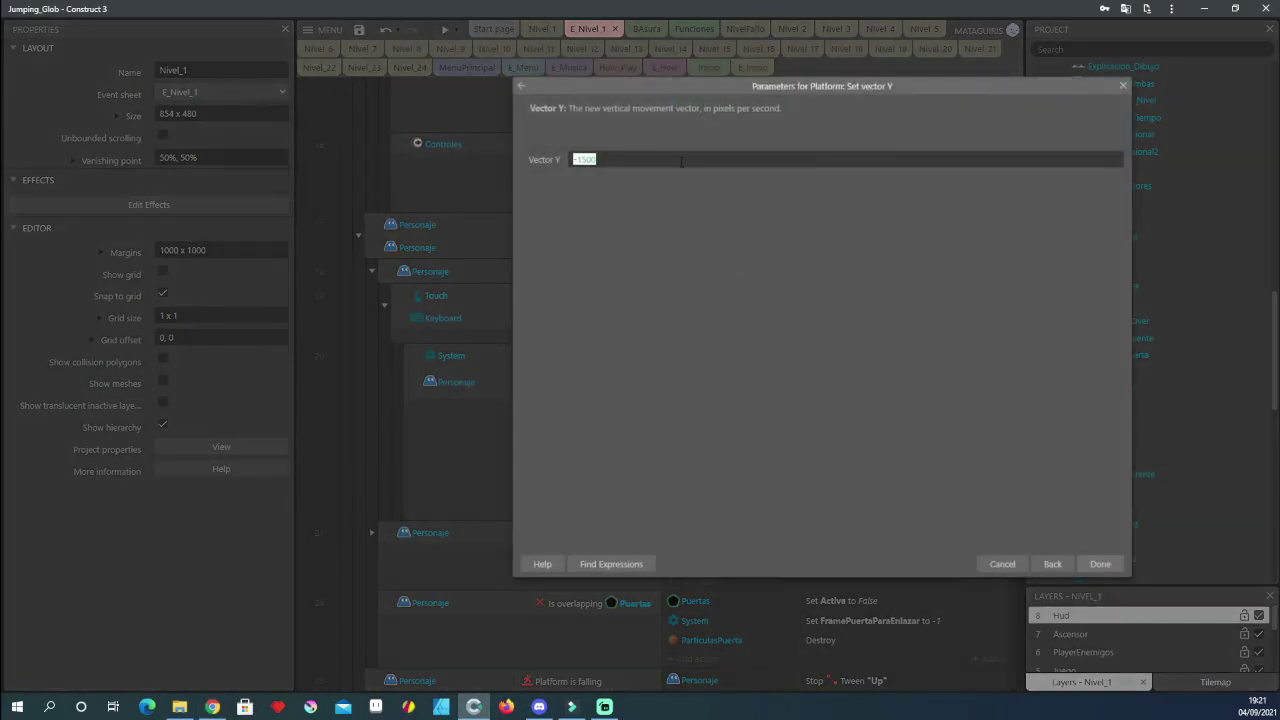
pyautogui.press('Return')
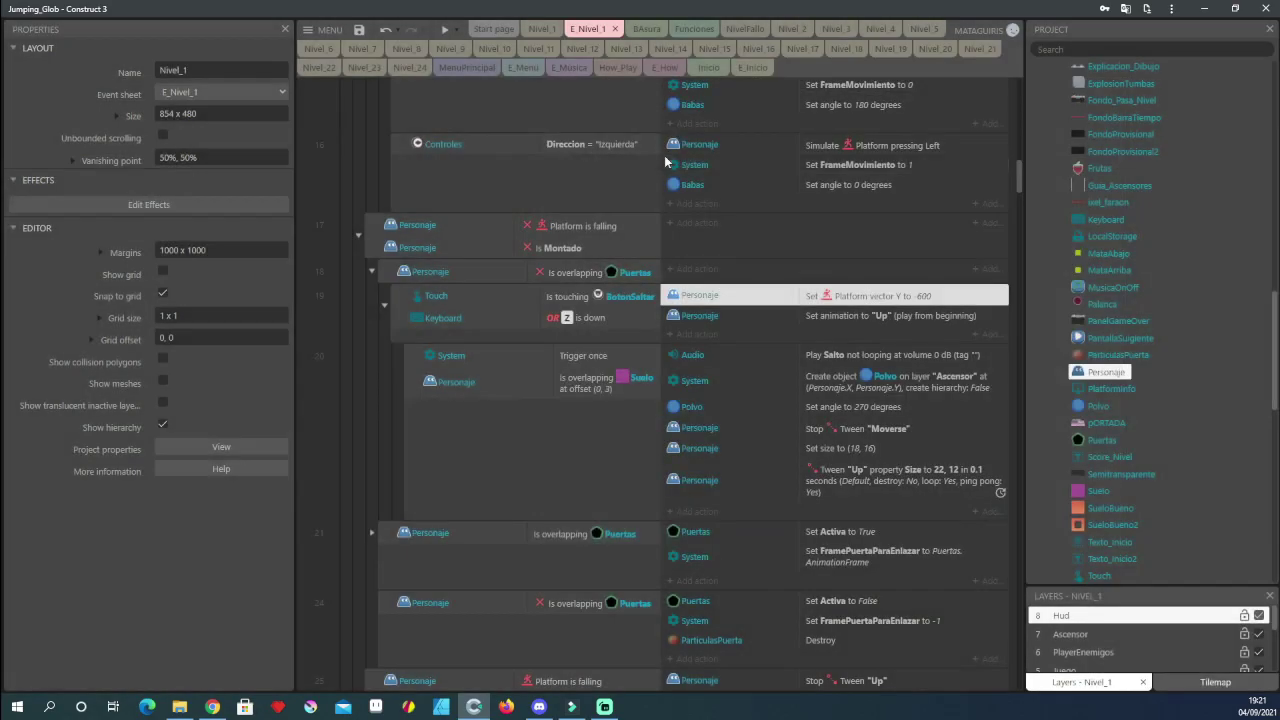
# Step: Run and jump the glob left and right through the orange watermelon level
pyautogui.hotkey('alt', 'Tab')
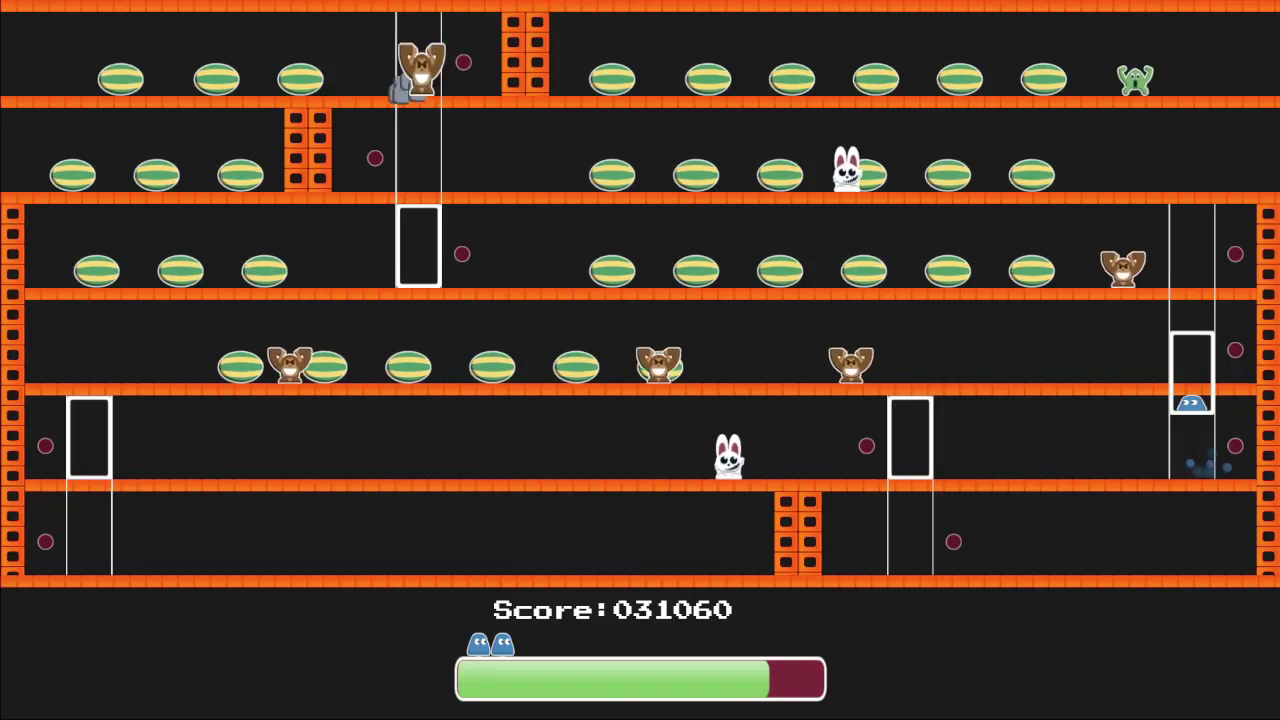
pyautogui.press('Left')
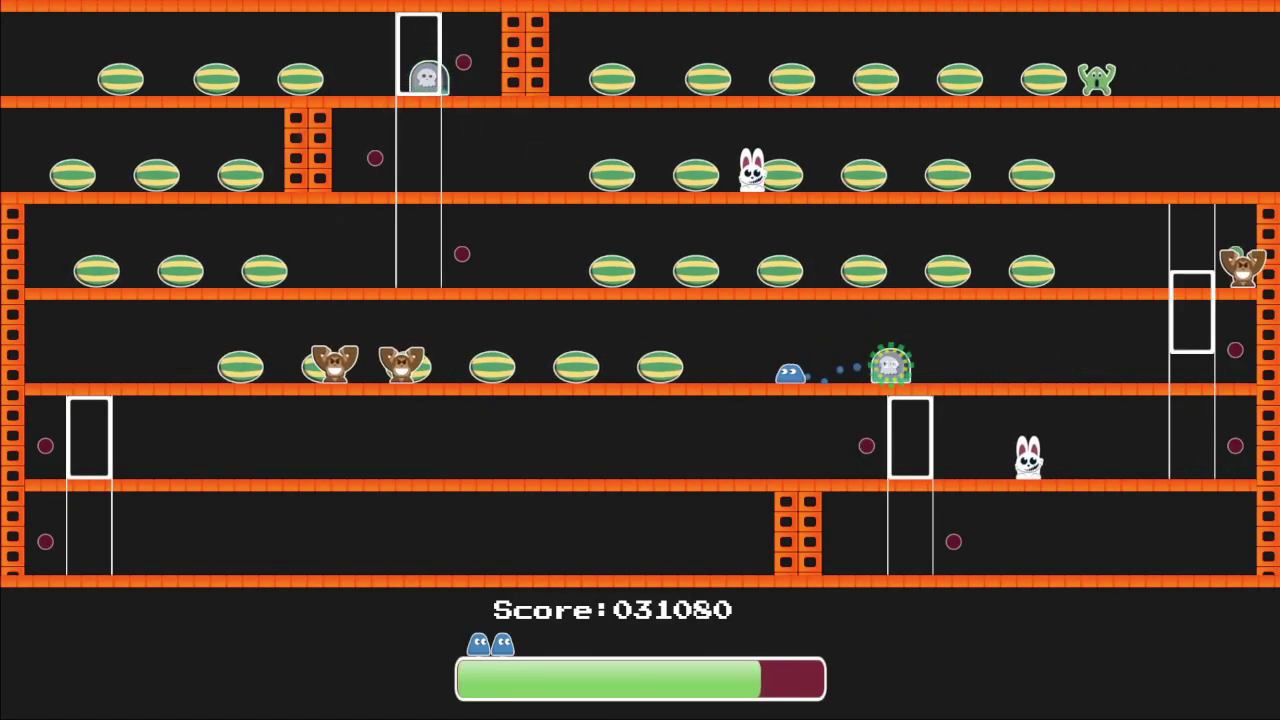
pyautogui.press('Up')
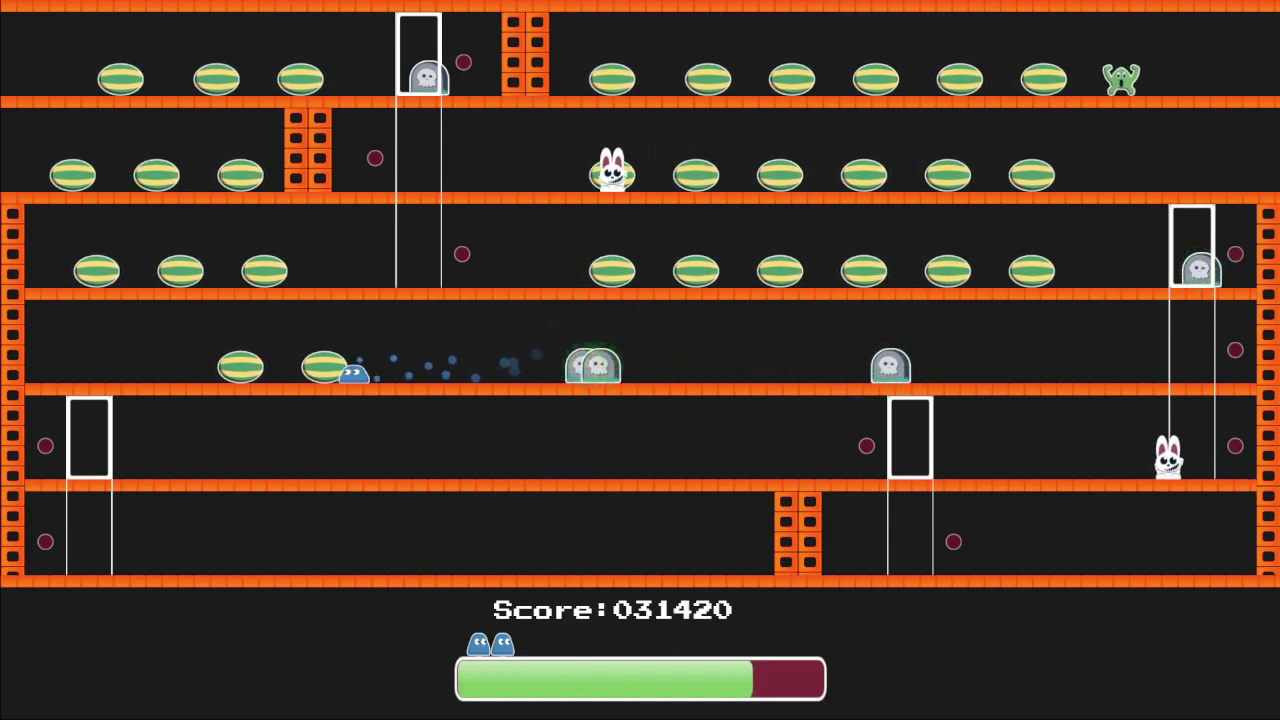
pyautogui.press('Right')
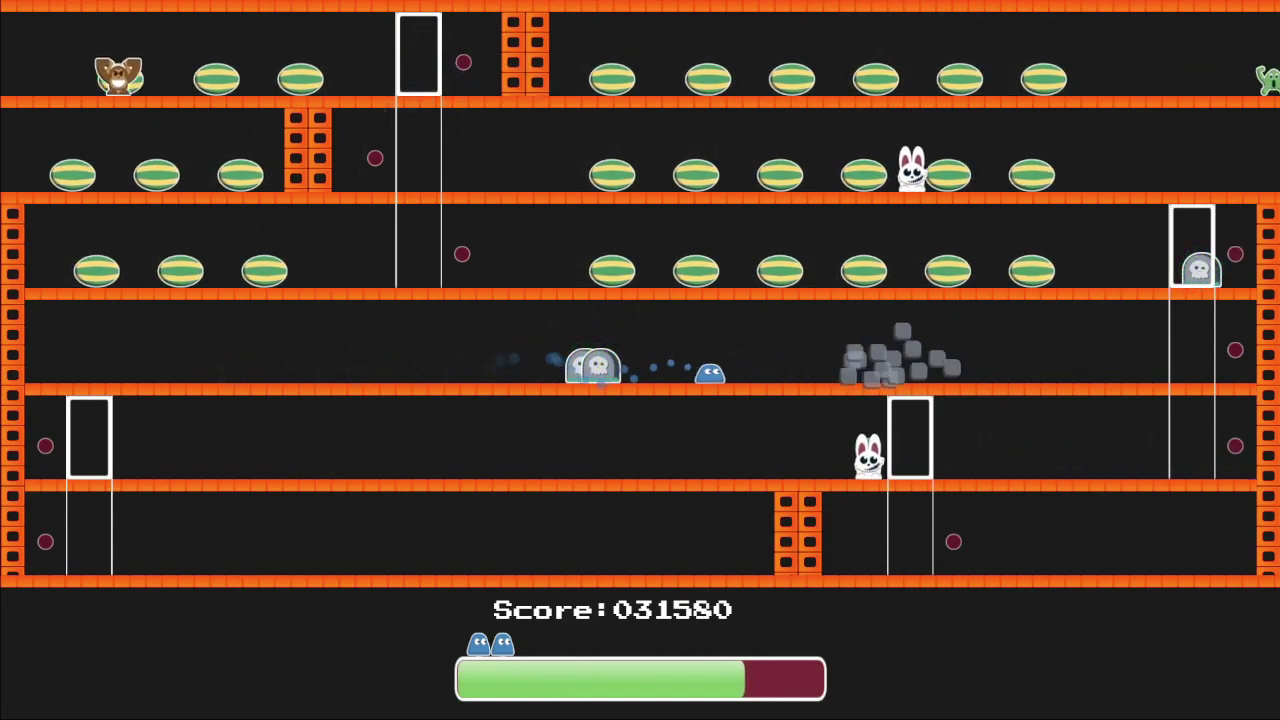
pyautogui.press('Up')
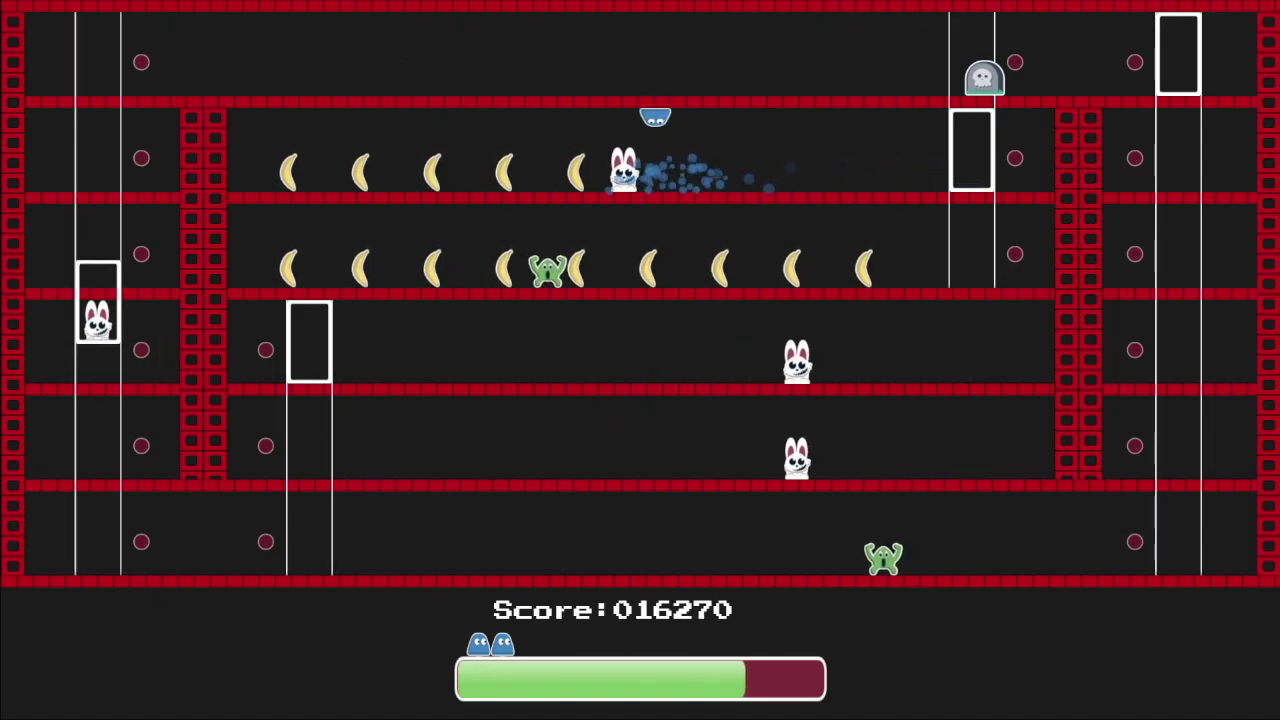
# Step: Turn the blob right and jump to eat bananas, pushing the score toward 016700
pyautogui.press('Right')
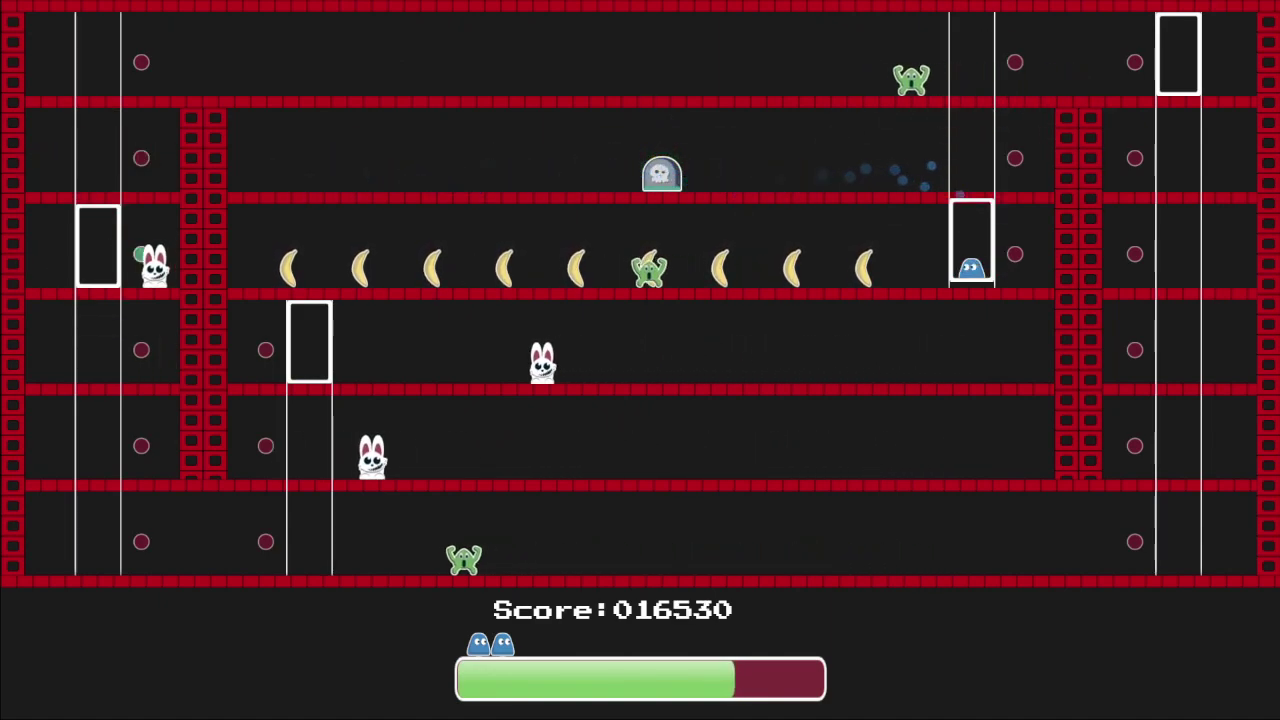
pyautogui.press('Up')
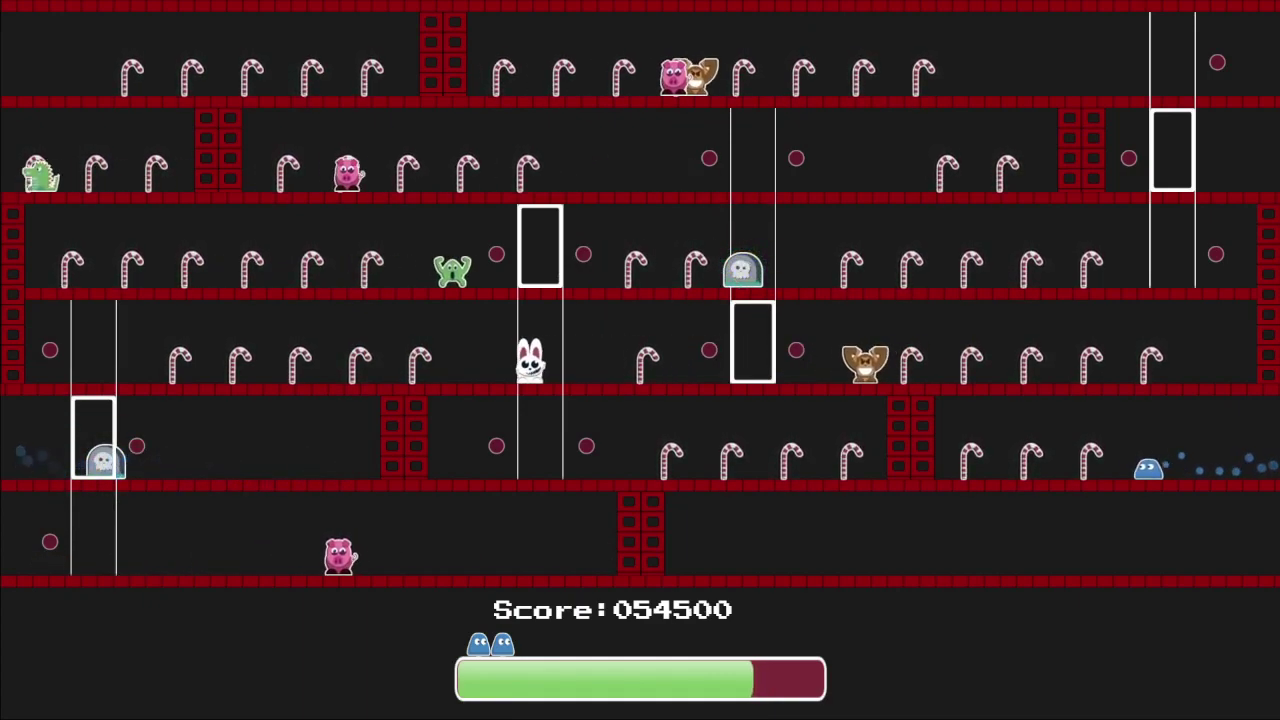
# Step: Jump and ride the elevators through the candy-cane level, reaching a score of 056730
pyautogui.press('Right')
pyautogui.press('Up')
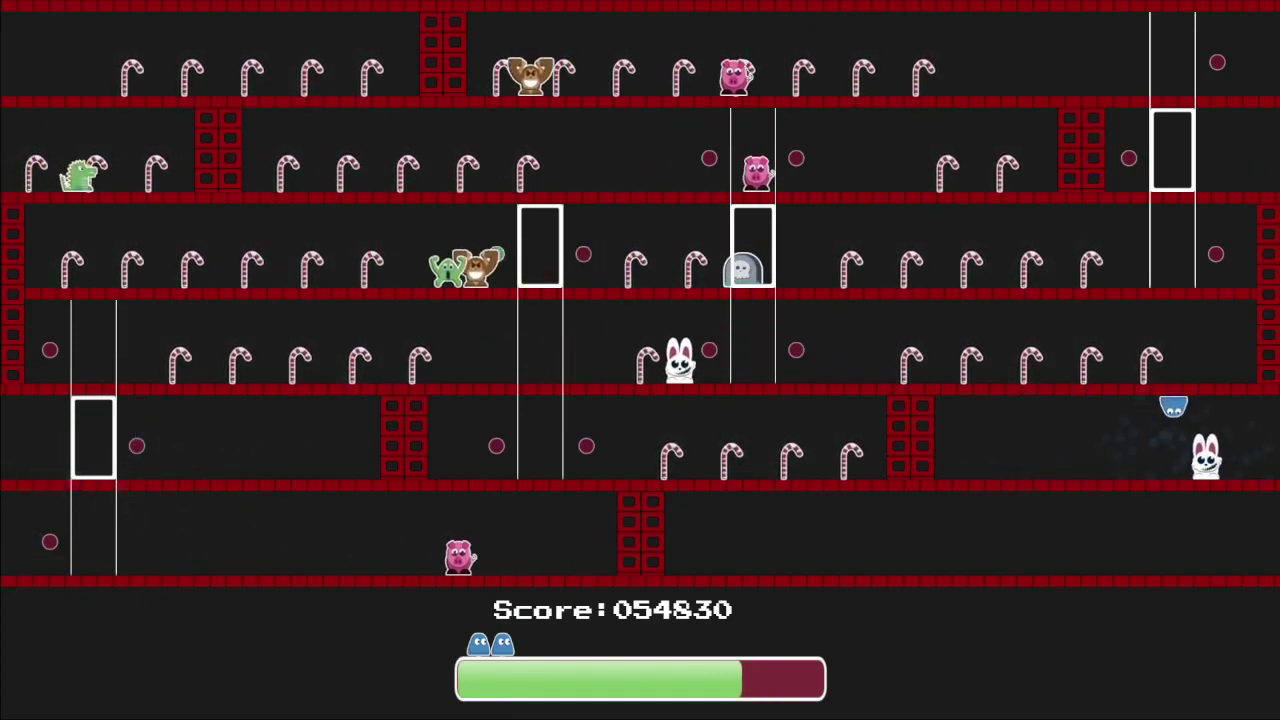
pyautogui.press('Left')
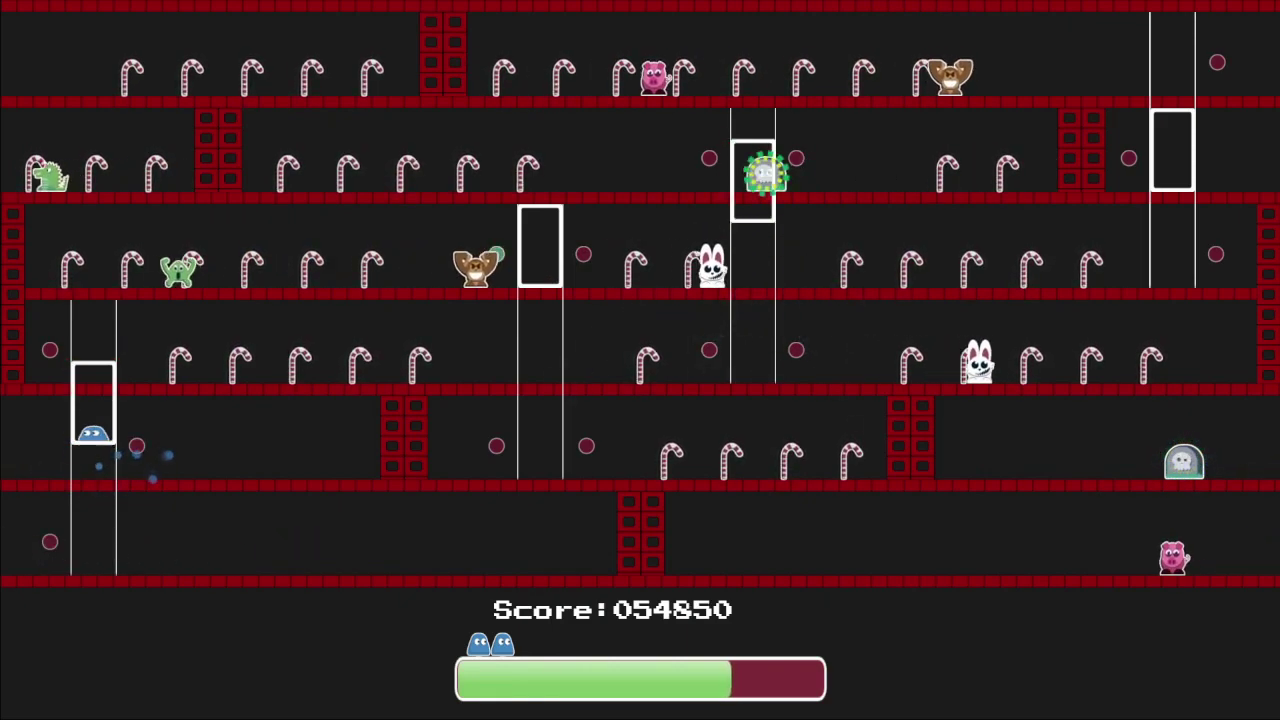
pyautogui.press('Right')
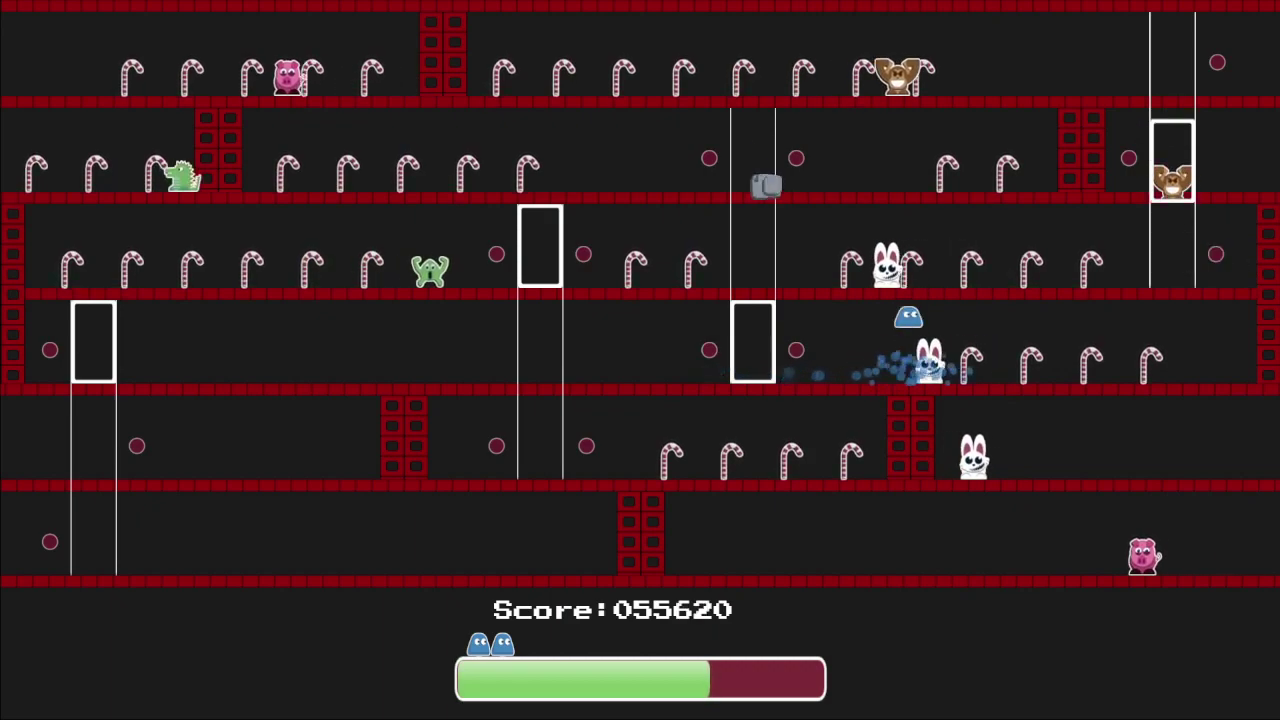
pyautogui.press('Left')
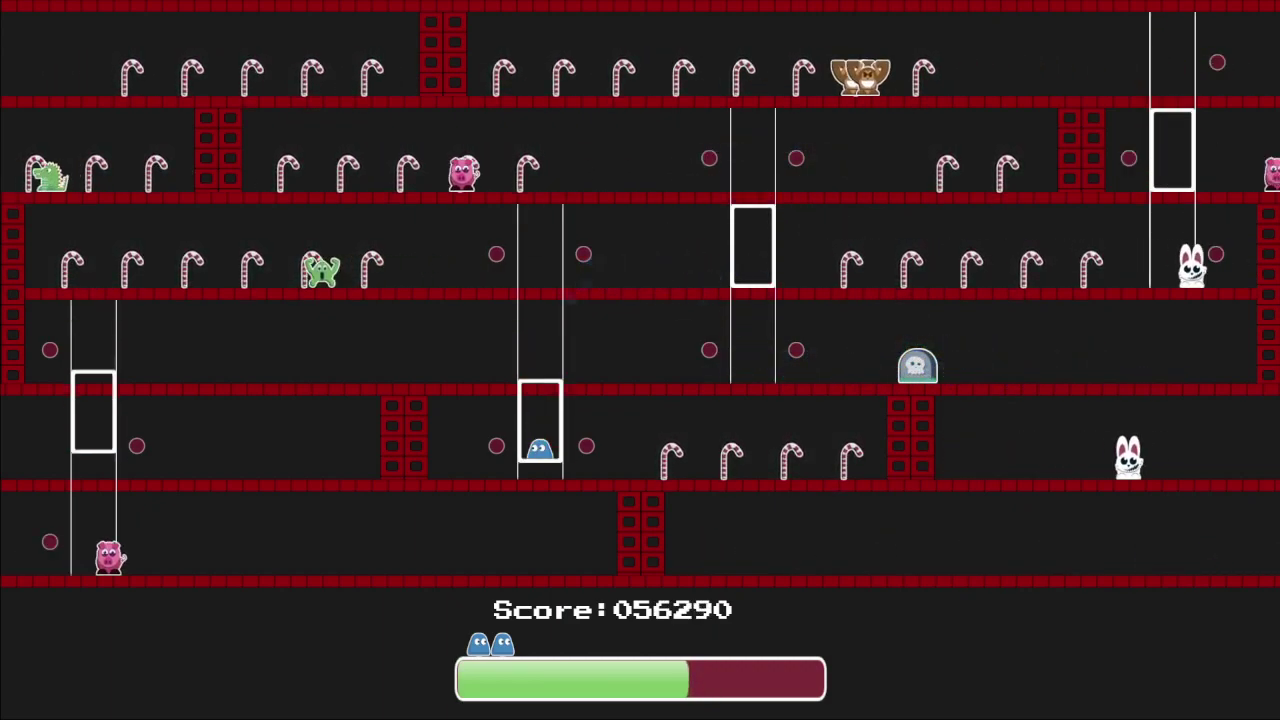
pyautogui.press('Right')
pyautogui.press('Left')
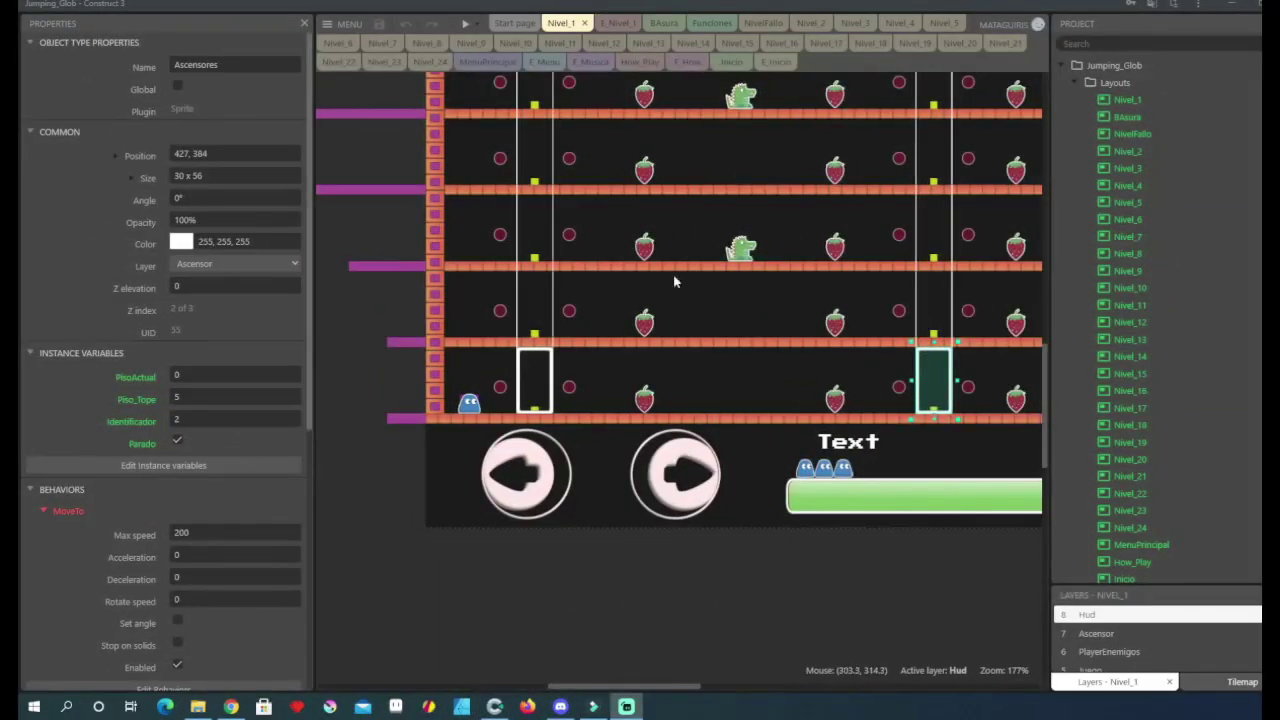
pyautogui.click(546, 390)
pyautogui.keyDown('shift'); pyautogui.hscroll(4, 754, 357); pyautogui.keyUp('shift')
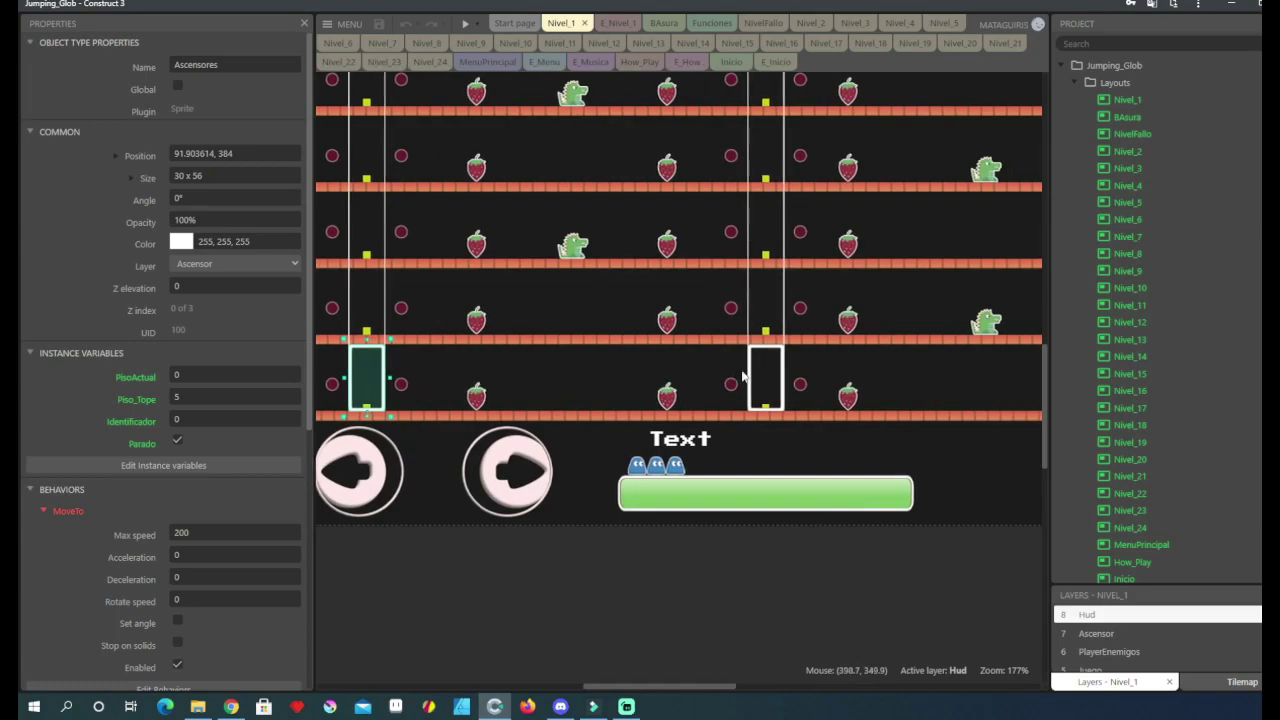
pyautogui.click(762, 375)
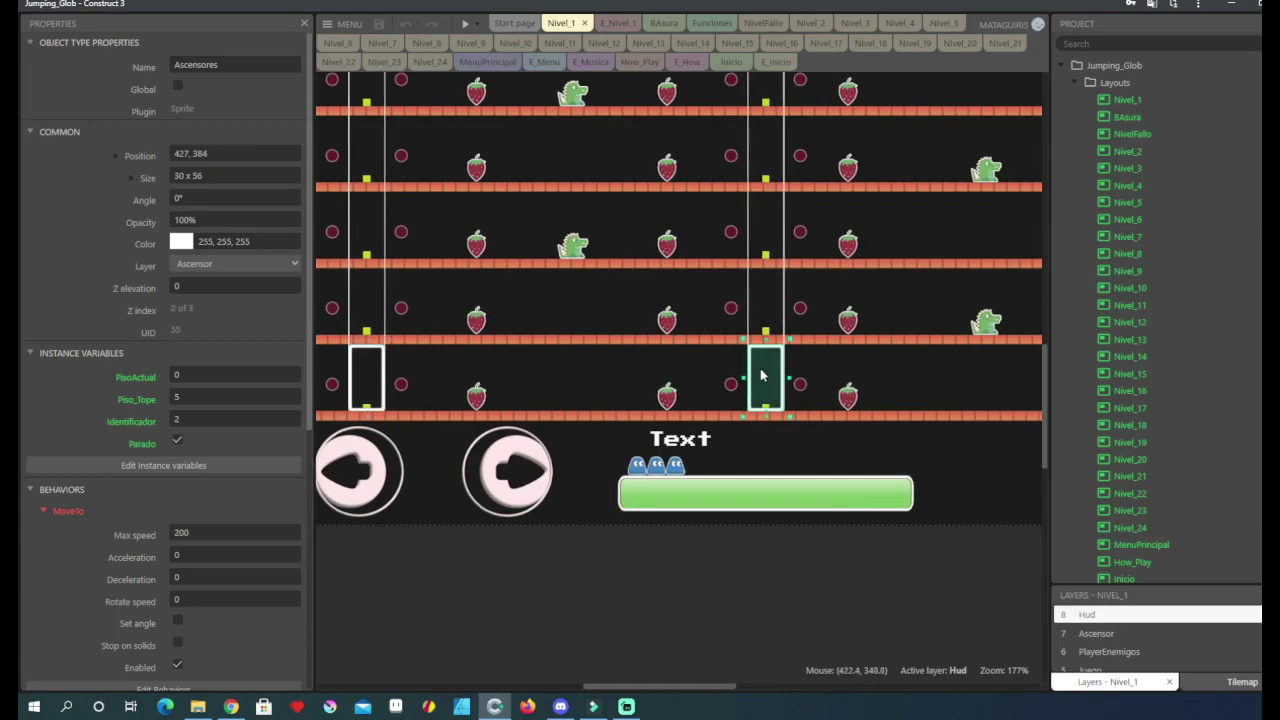
pyautogui.click(404, 384)
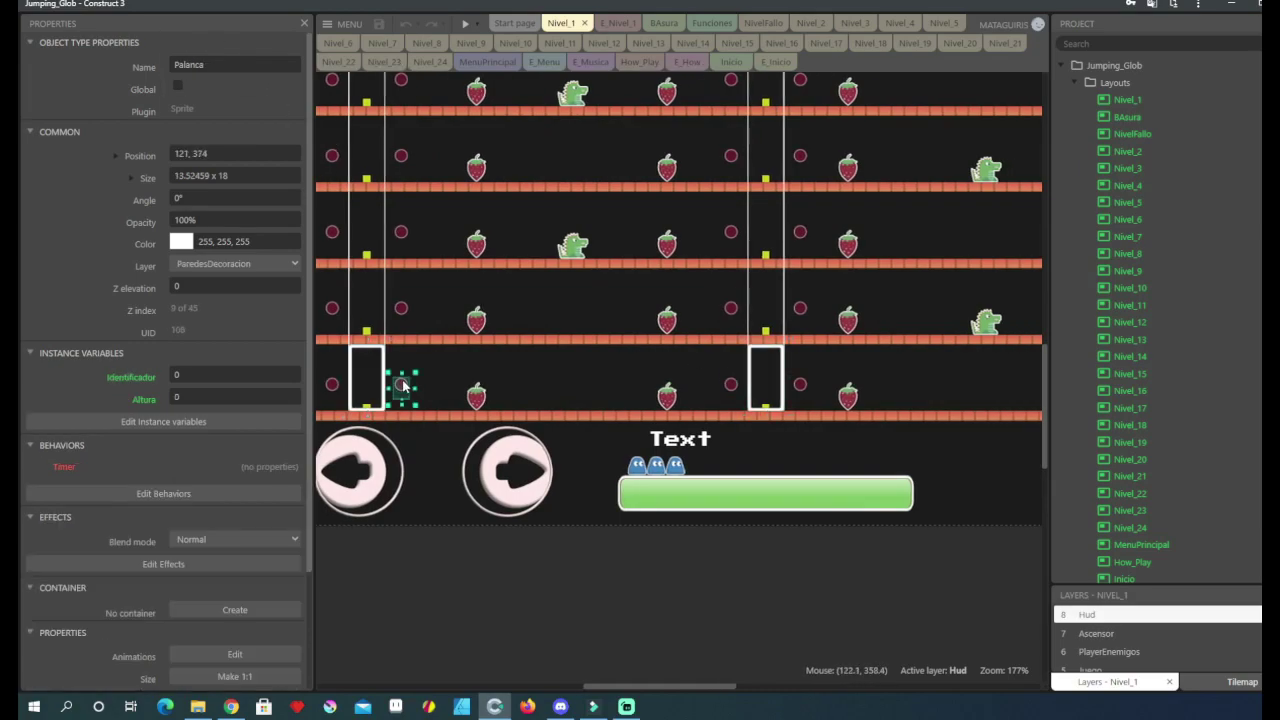
pyautogui.click(732, 233)
pyautogui.moveTo(445, 420); pyautogui.dragTo(622, 344, button='middle')
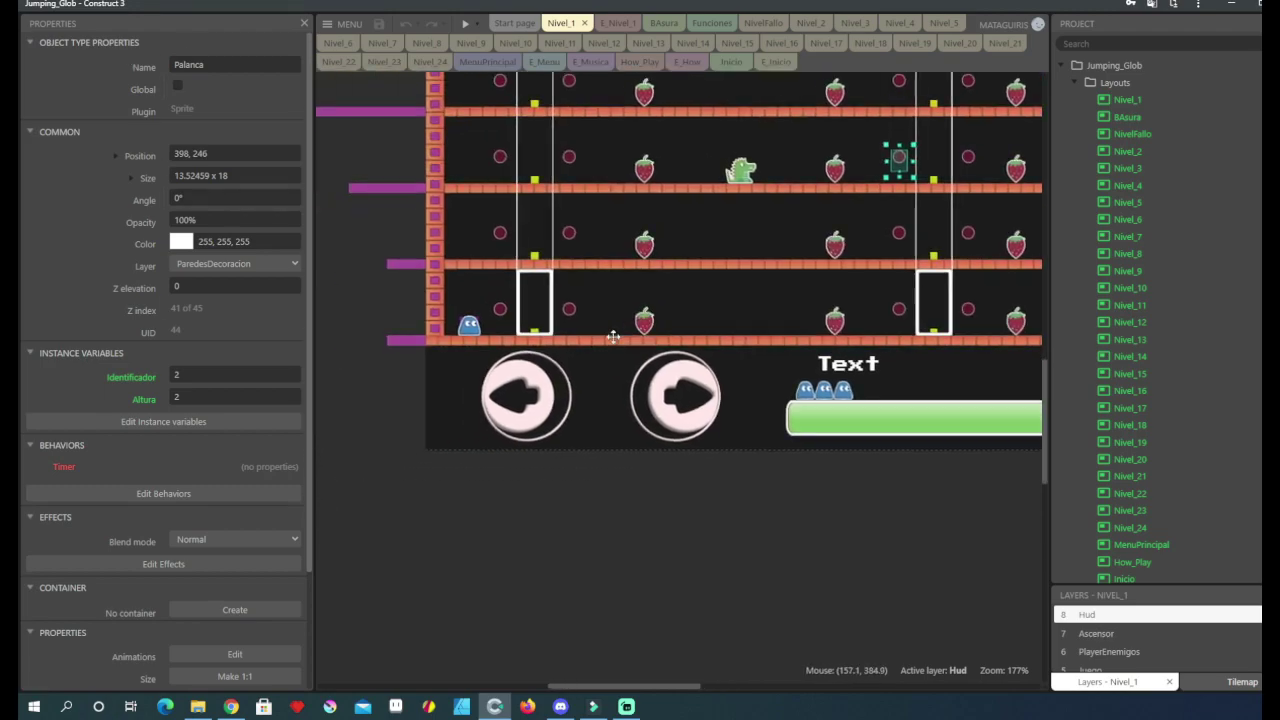
pyautogui.click(543, 299)
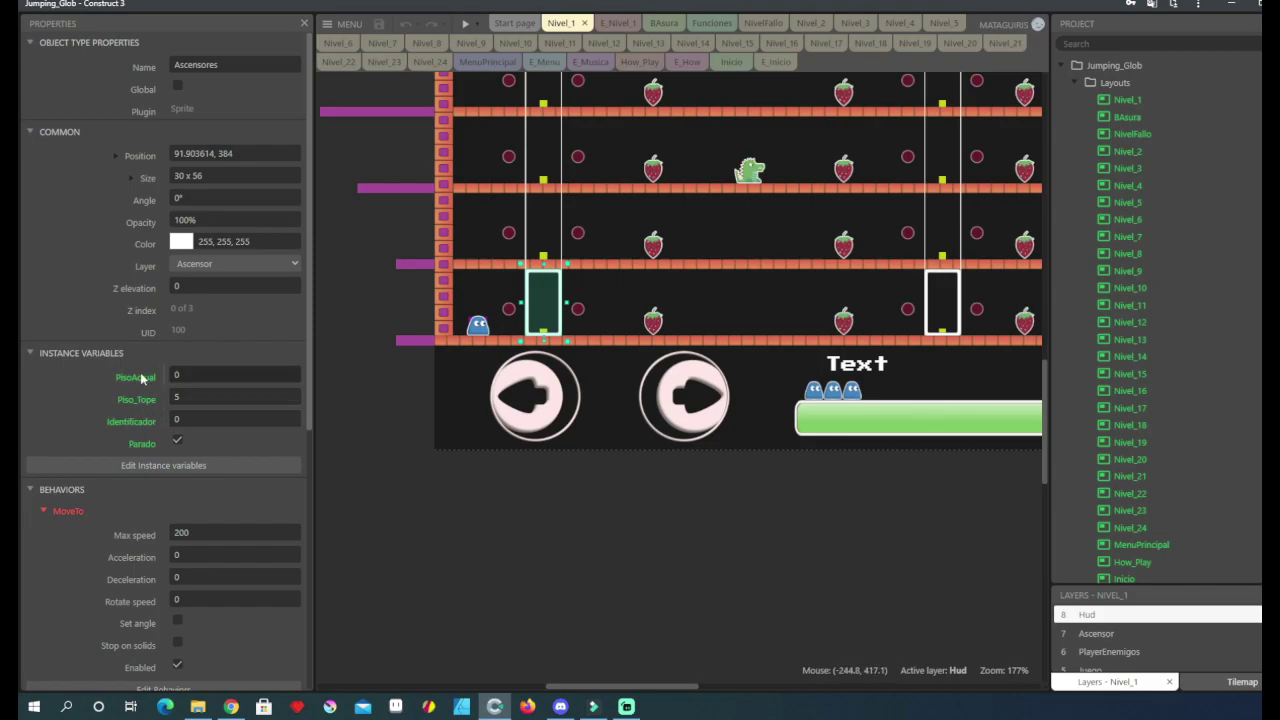
pyautogui.click(580, 313)
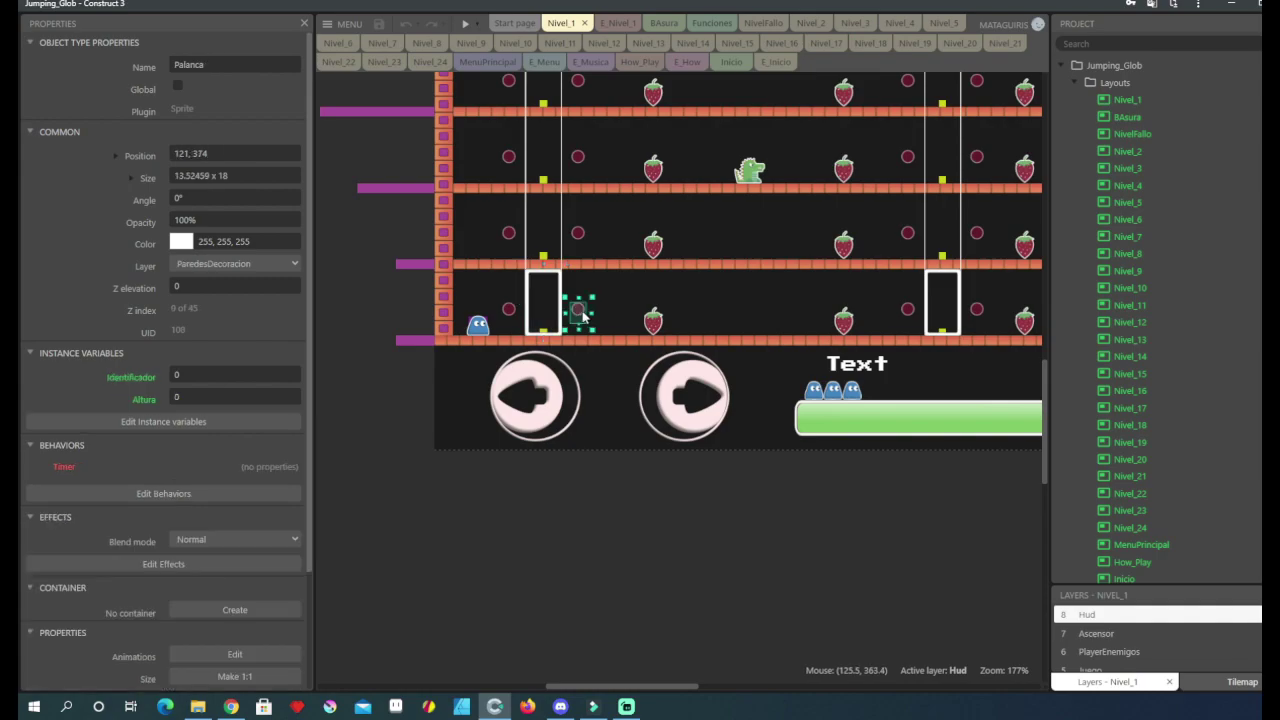
pyautogui.click(545, 300)
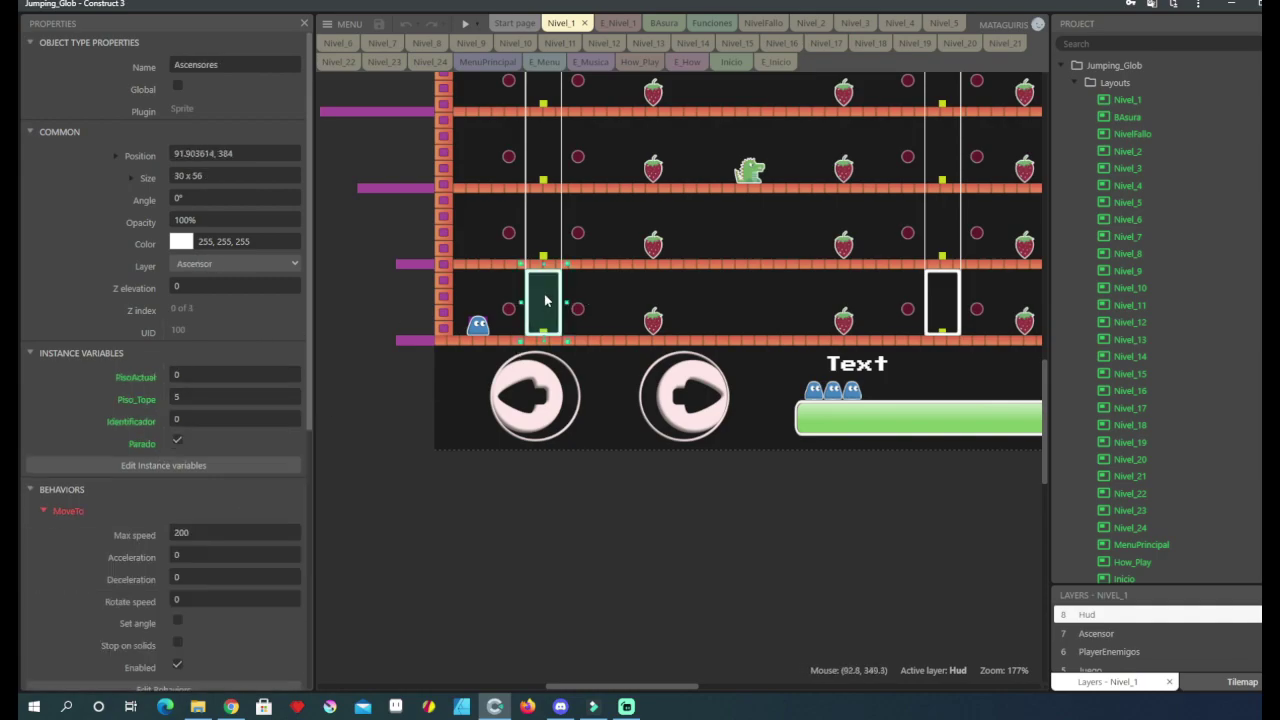
pyautogui.click(577, 240)
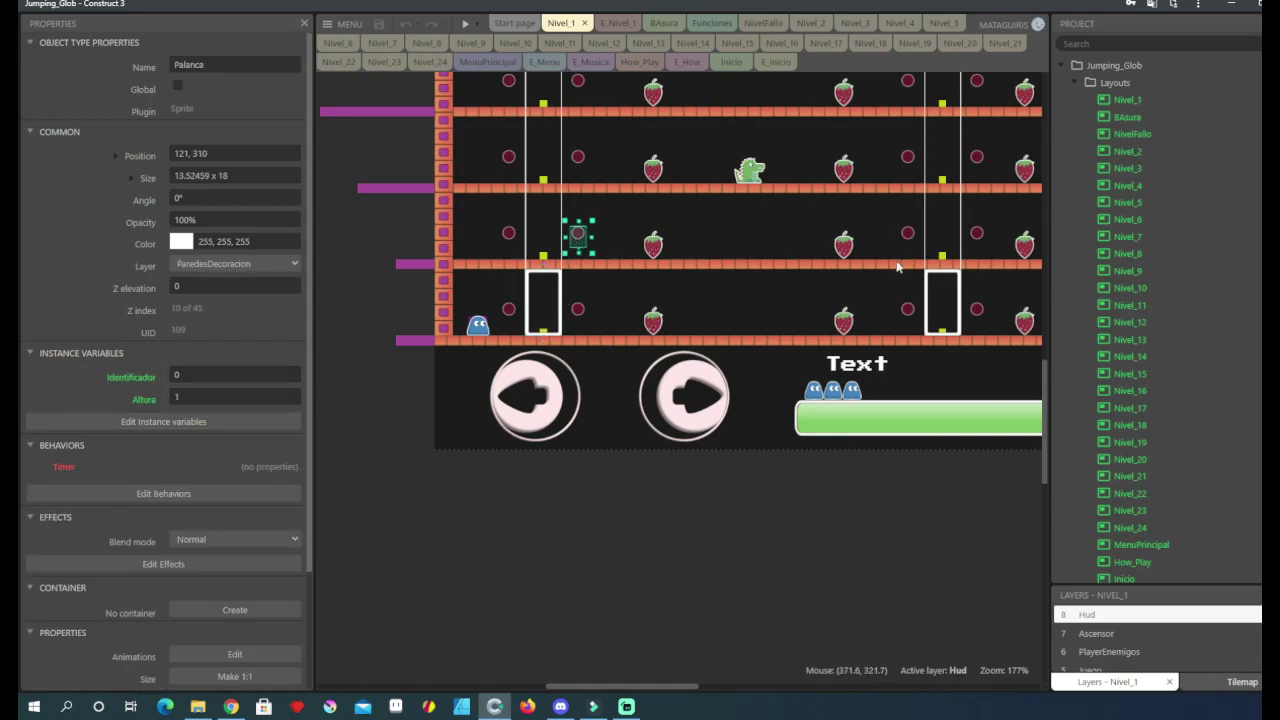
pyautogui.click(932, 297)
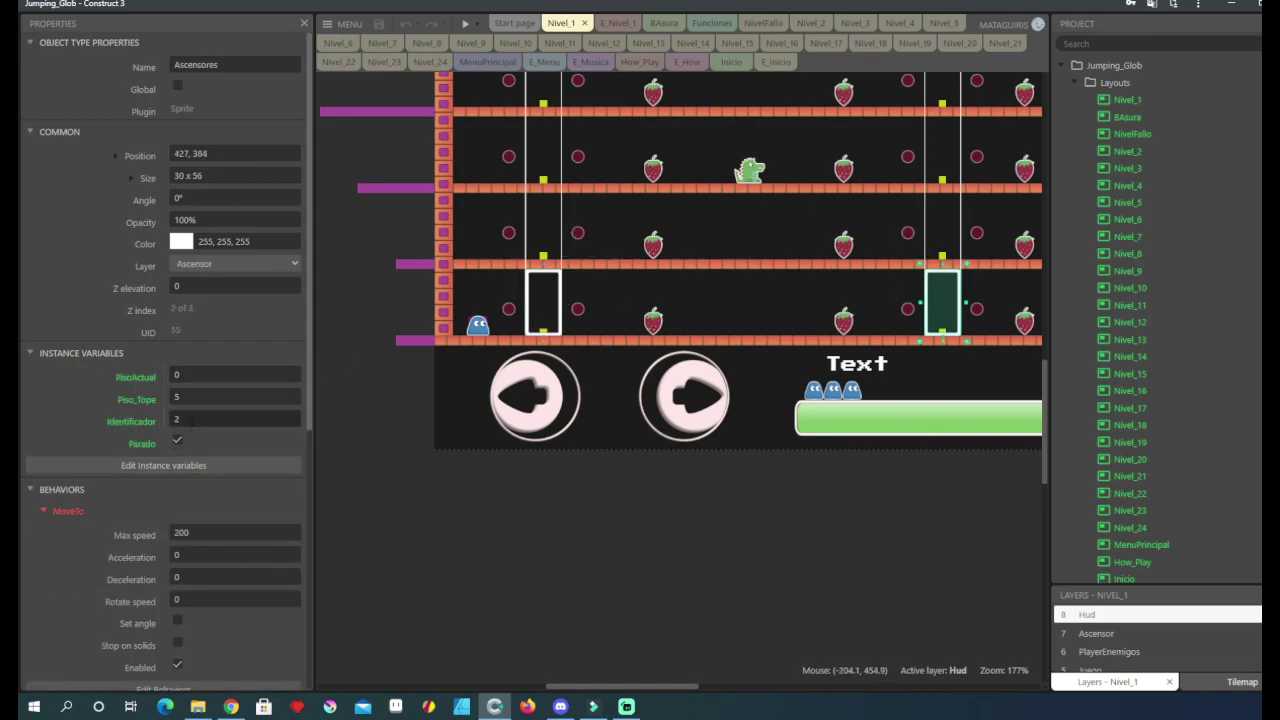
pyautogui.click(908, 235)
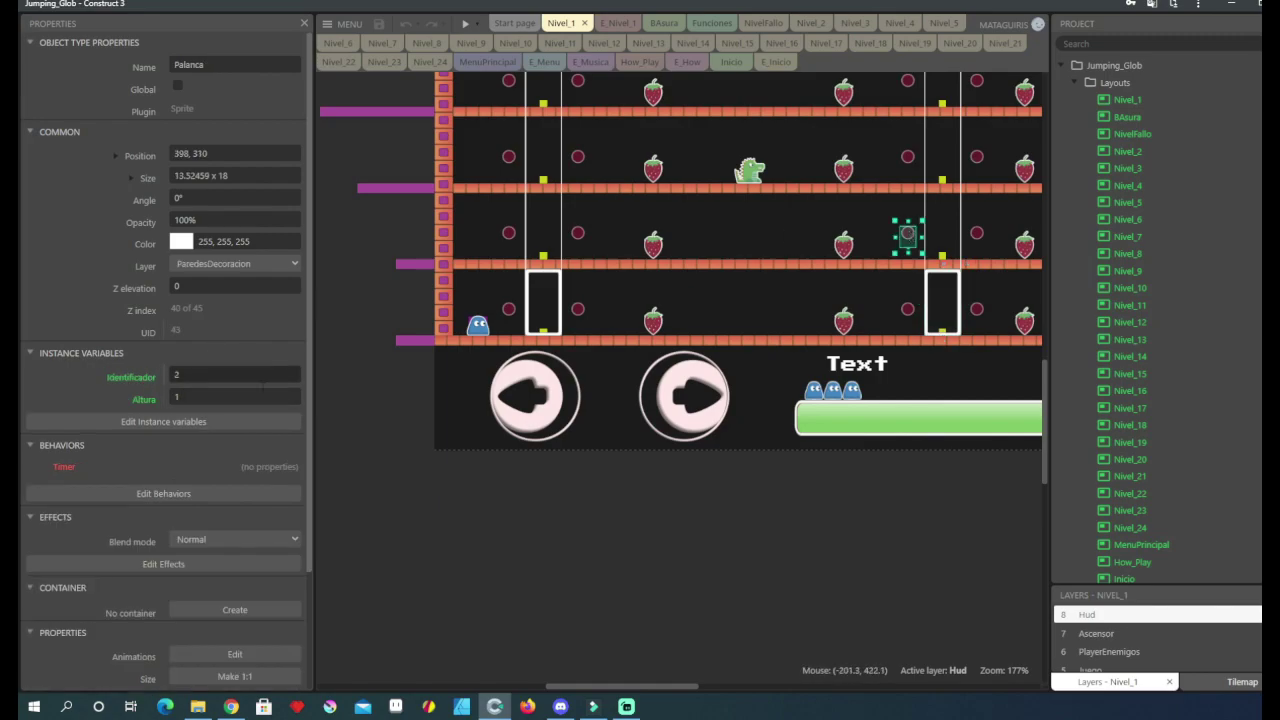
pyautogui.click(944, 258)
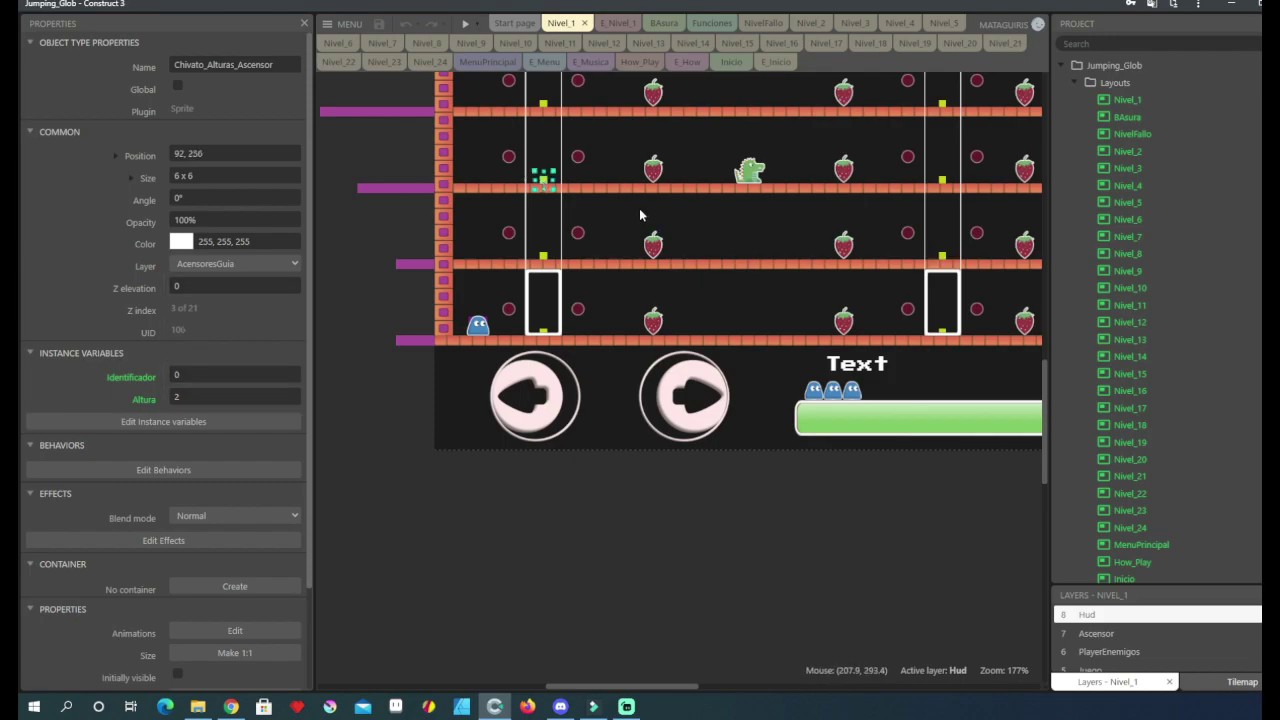
pyautogui.scroll(3, 497, 432)
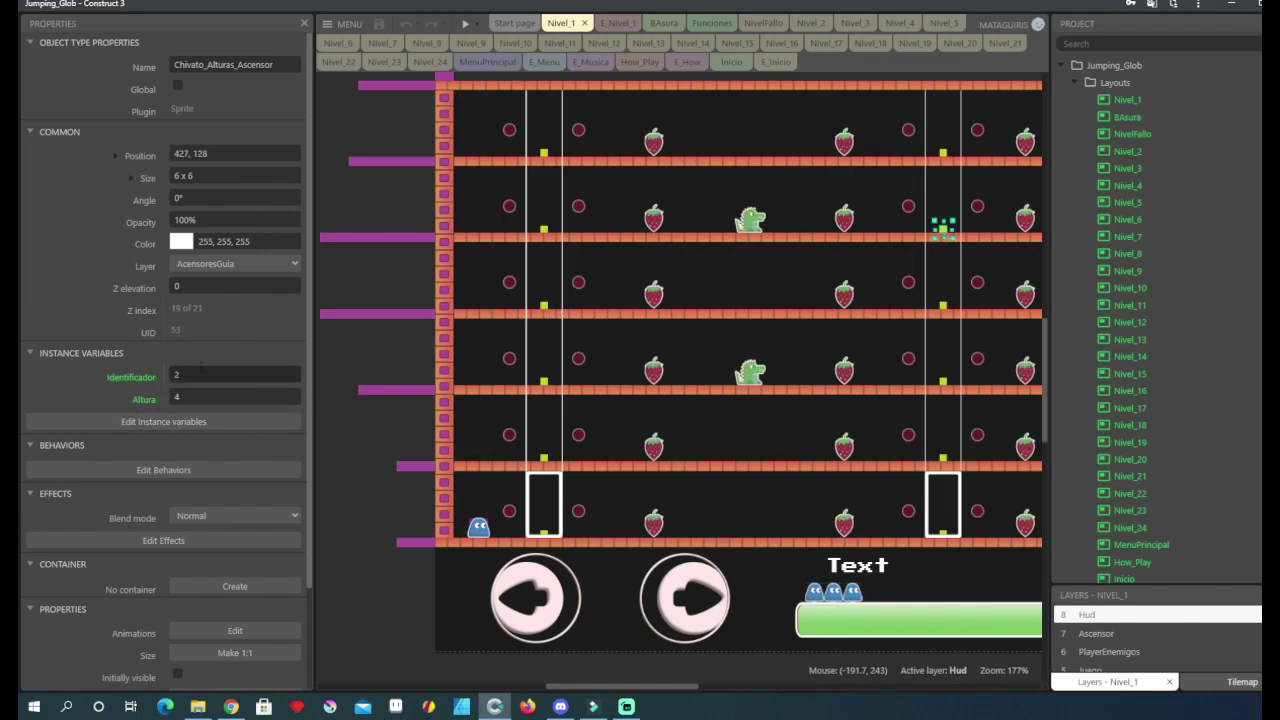
pyautogui.click(978, 209)
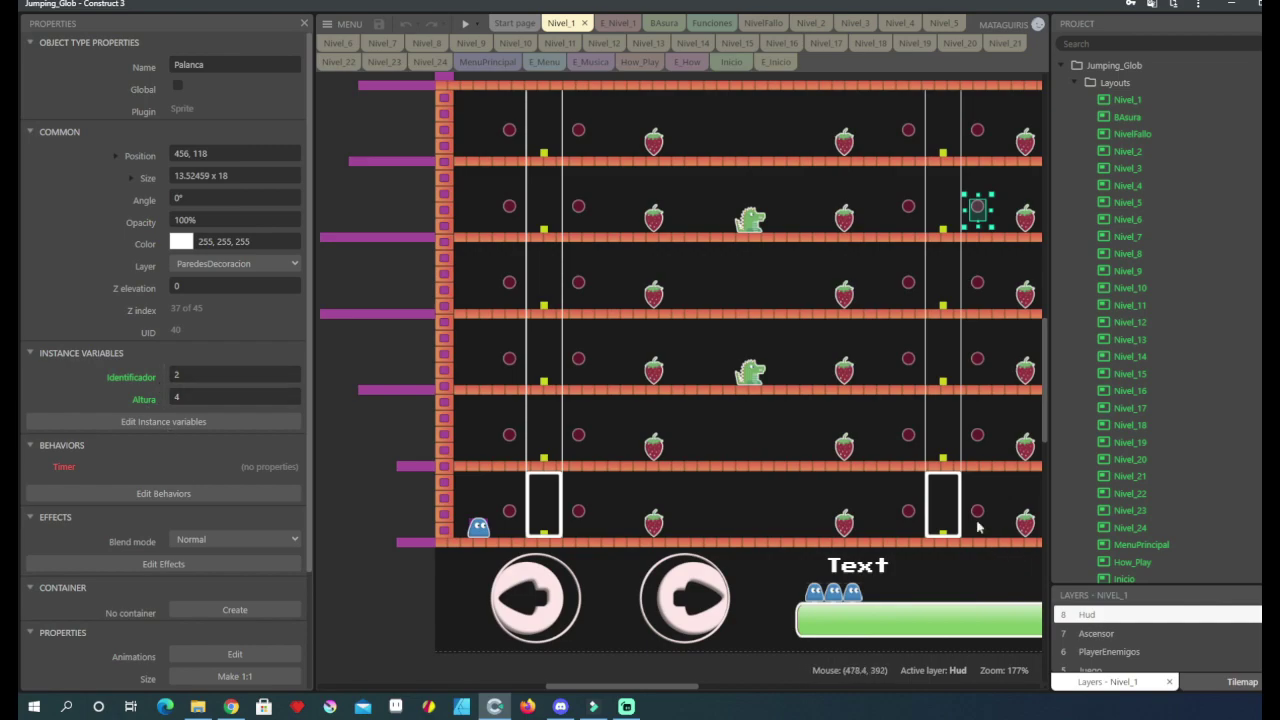
pyautogui.click(940, 500)
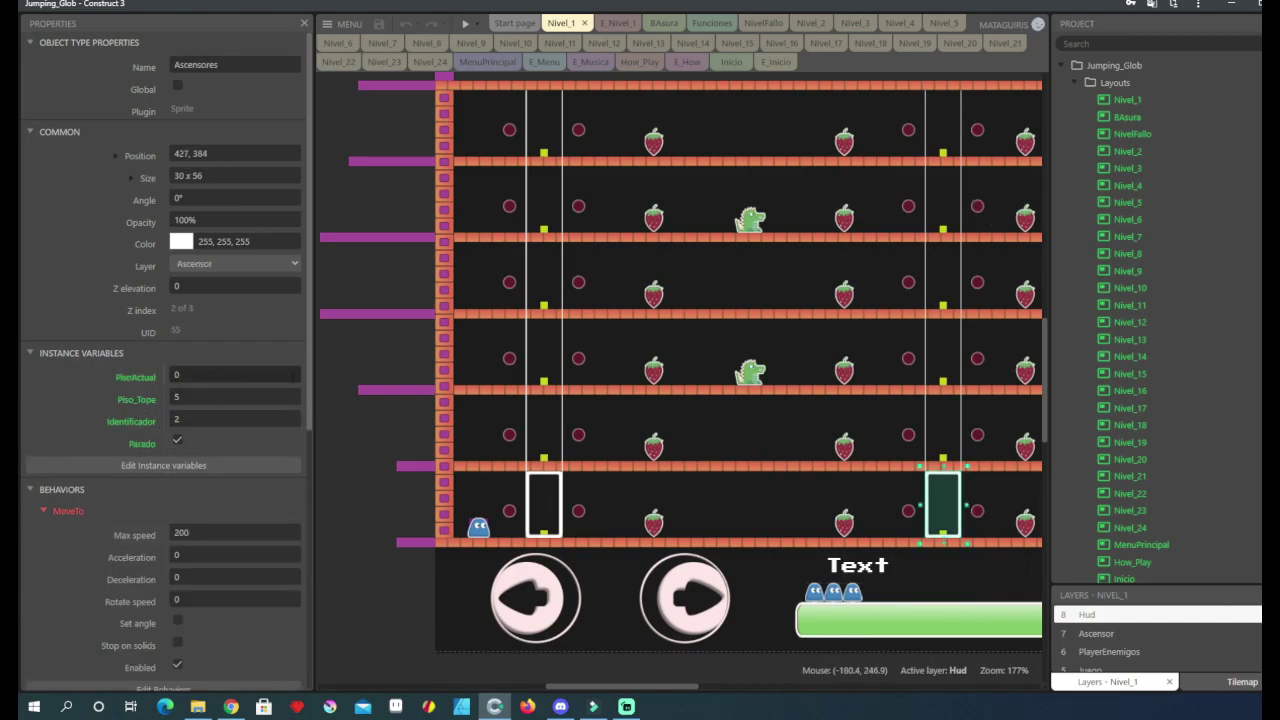
pyautogui.moveTo(863, 269); pyautogui.dragTo(591, 251, button='middle')
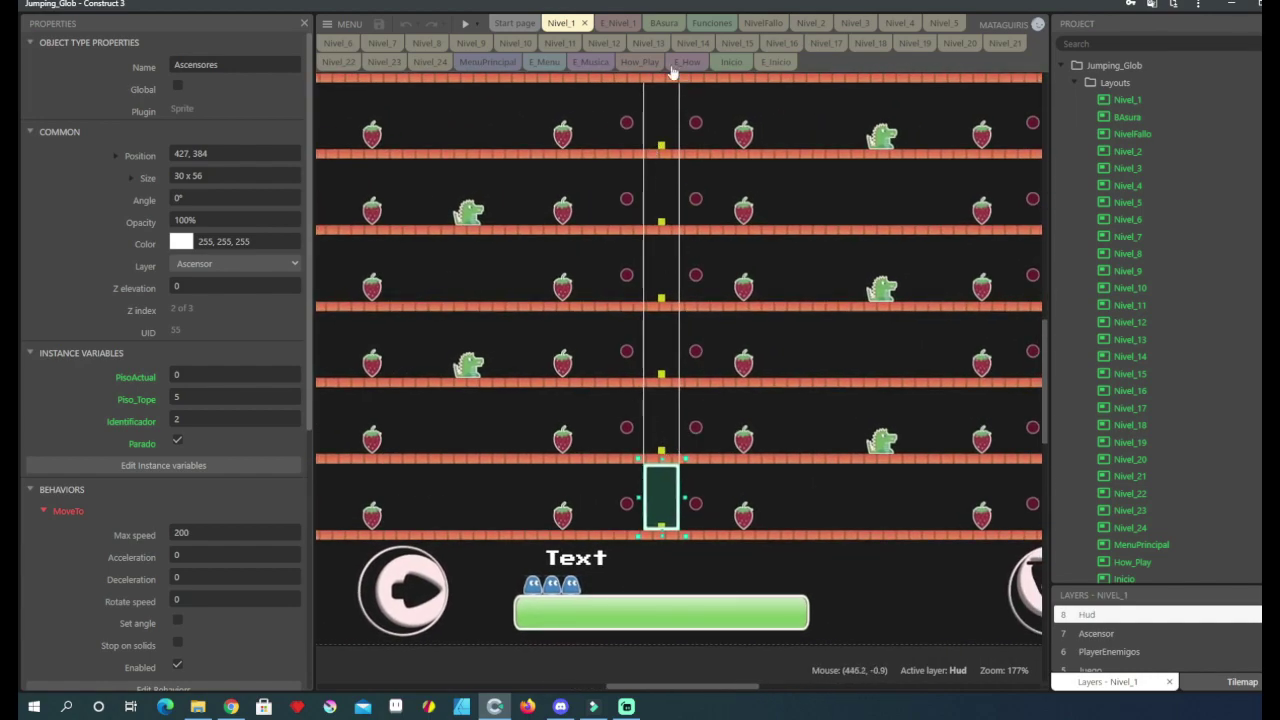
# Step: Browse the Nivel_2, Nivel_3 and Nivel_4 layouts and inspect the bottom-left elevator's properties
pyautogui.click(805, 23)
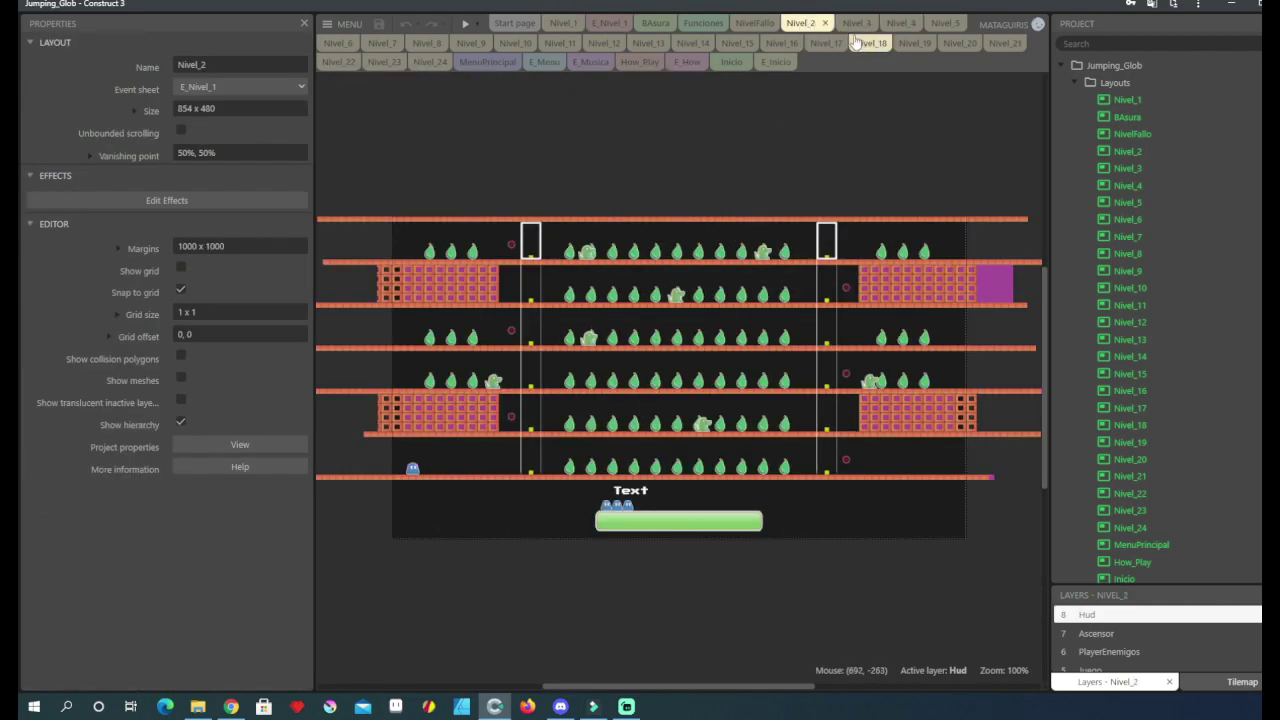
pyautogui.click(846, 23)
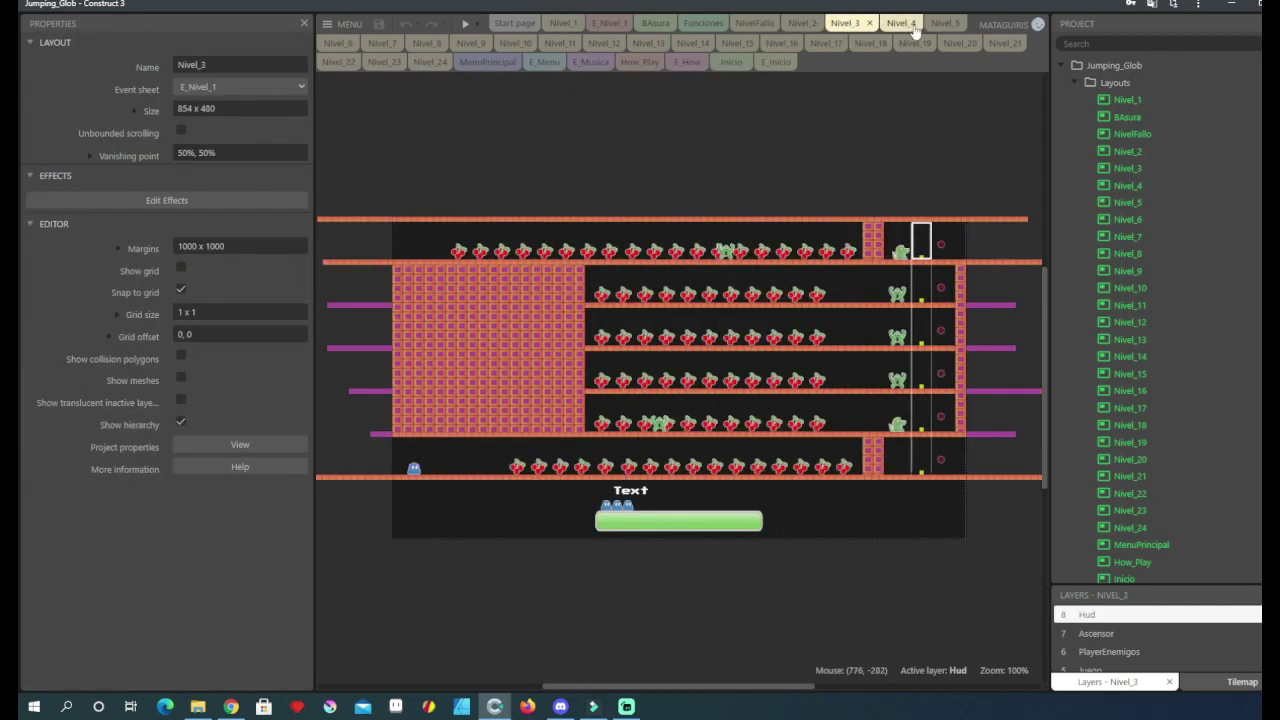
pyautogui.click(901, 23)
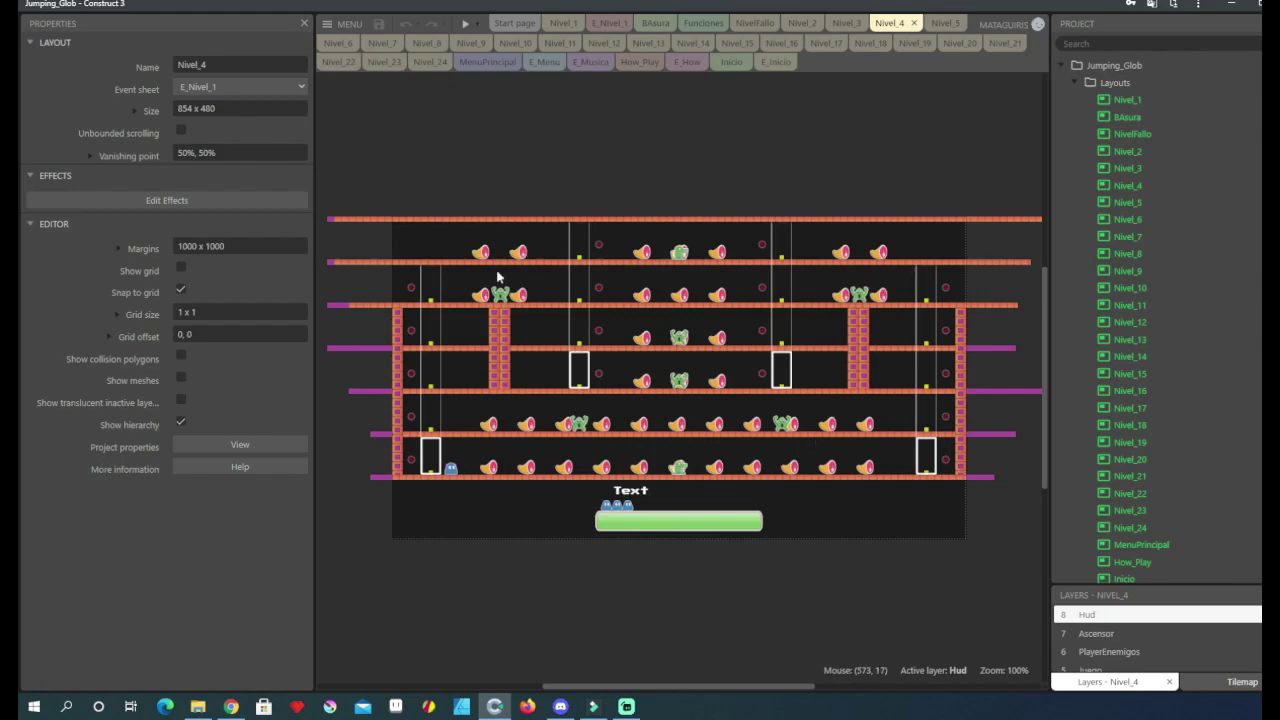
pyautogui.click(430, 459)
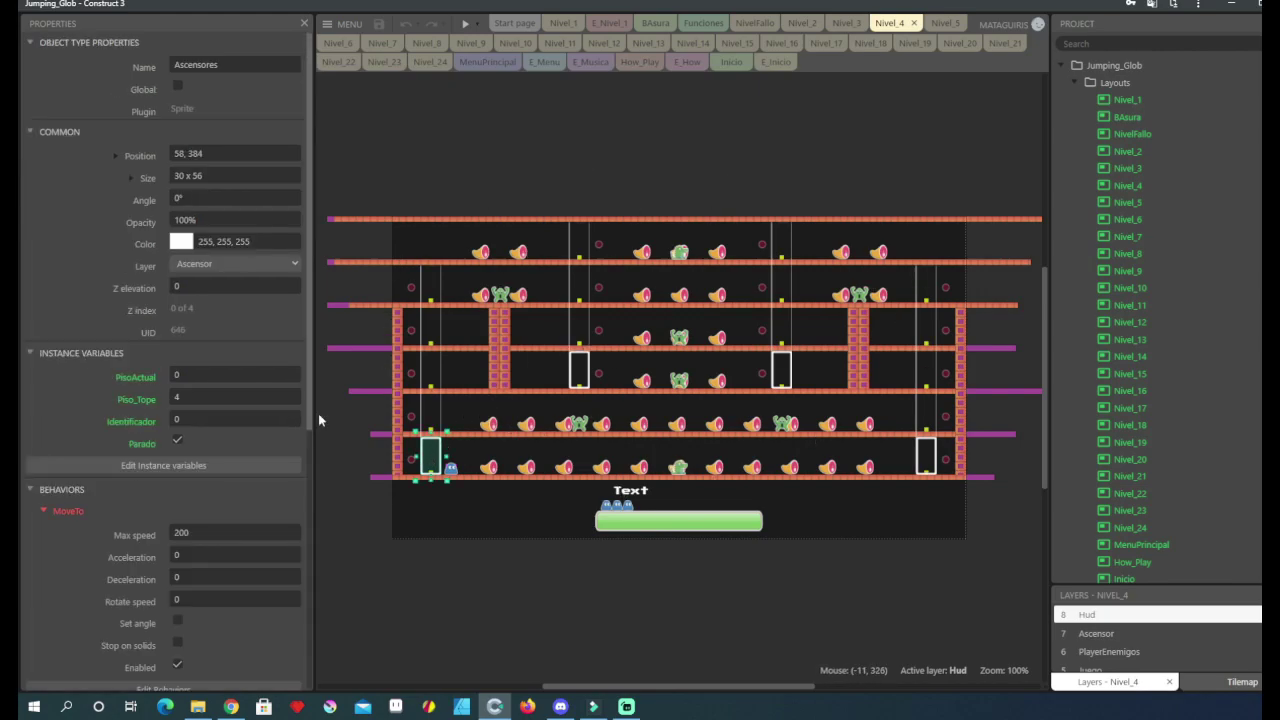
# Step: Check Nivel_8, Nivel_12 and Nivel_15, inspecting the elevator, lever and height marker, then launch a preview
pyautogui.click(426, 44)
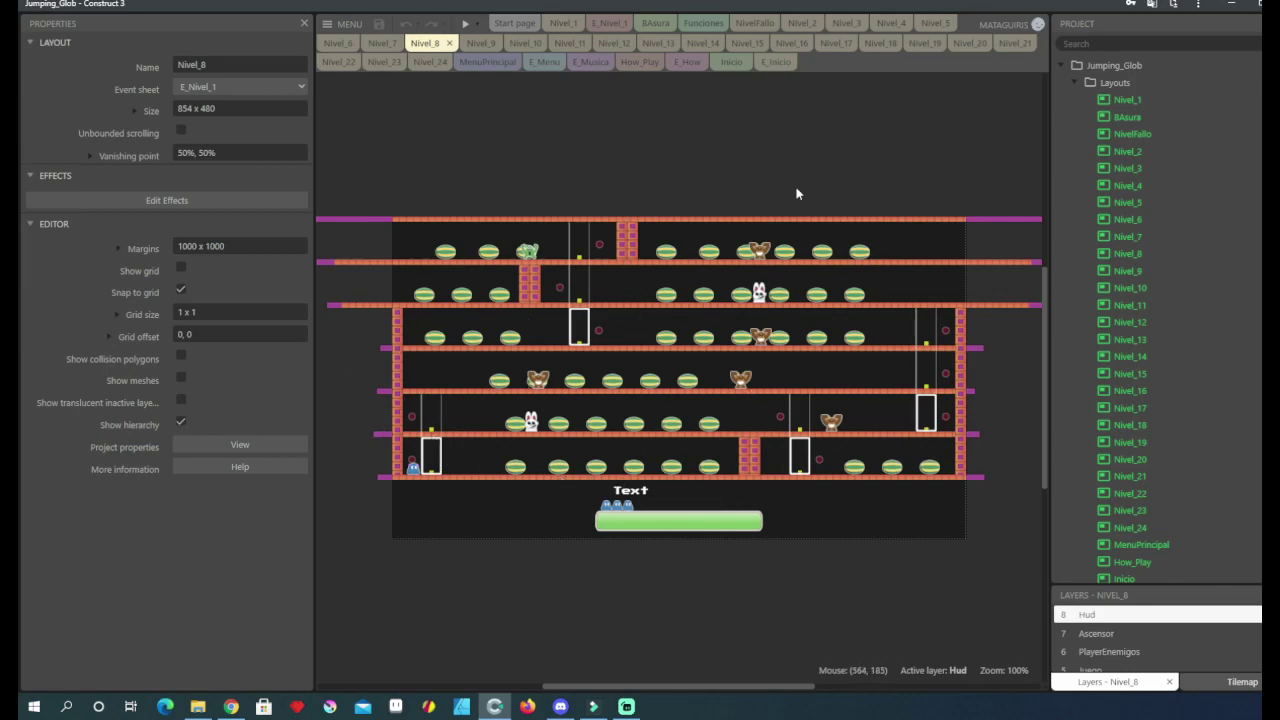
pyautogui.click(606, 44)
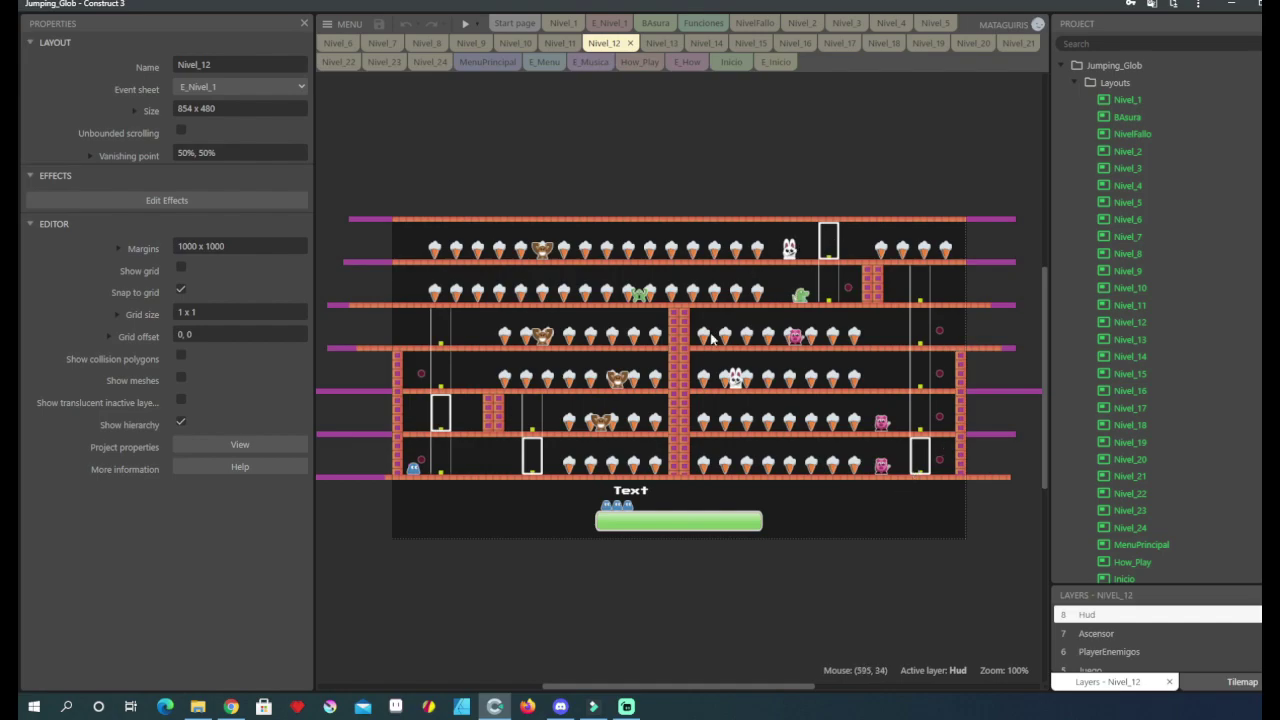
pyautogui.click(737, 43)
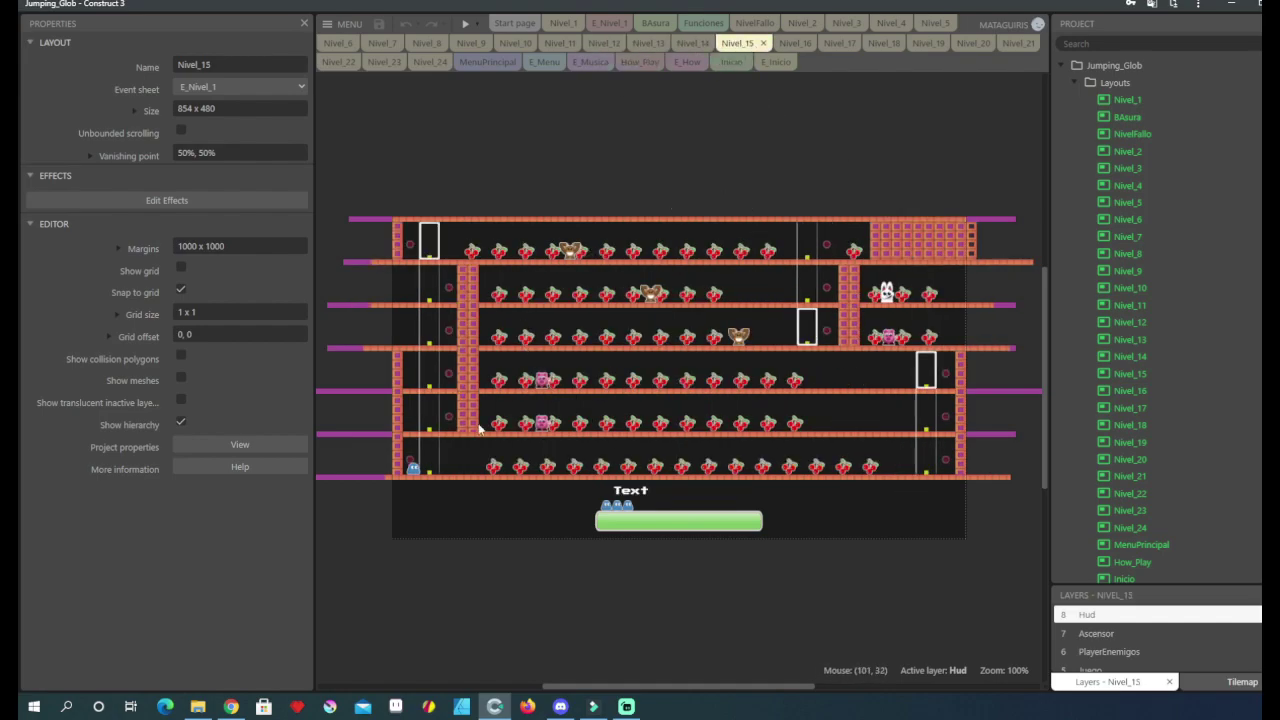
pyautogui.click(430, 254)
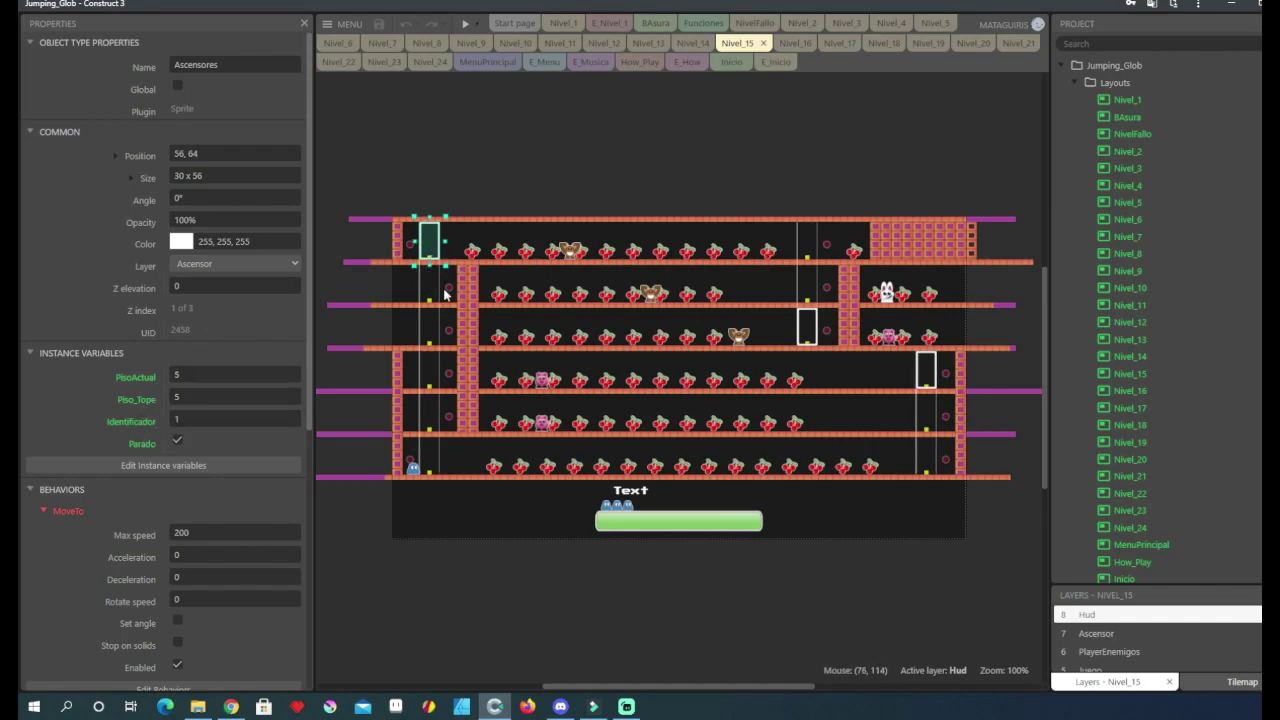
pyautogui.click(447, 291)
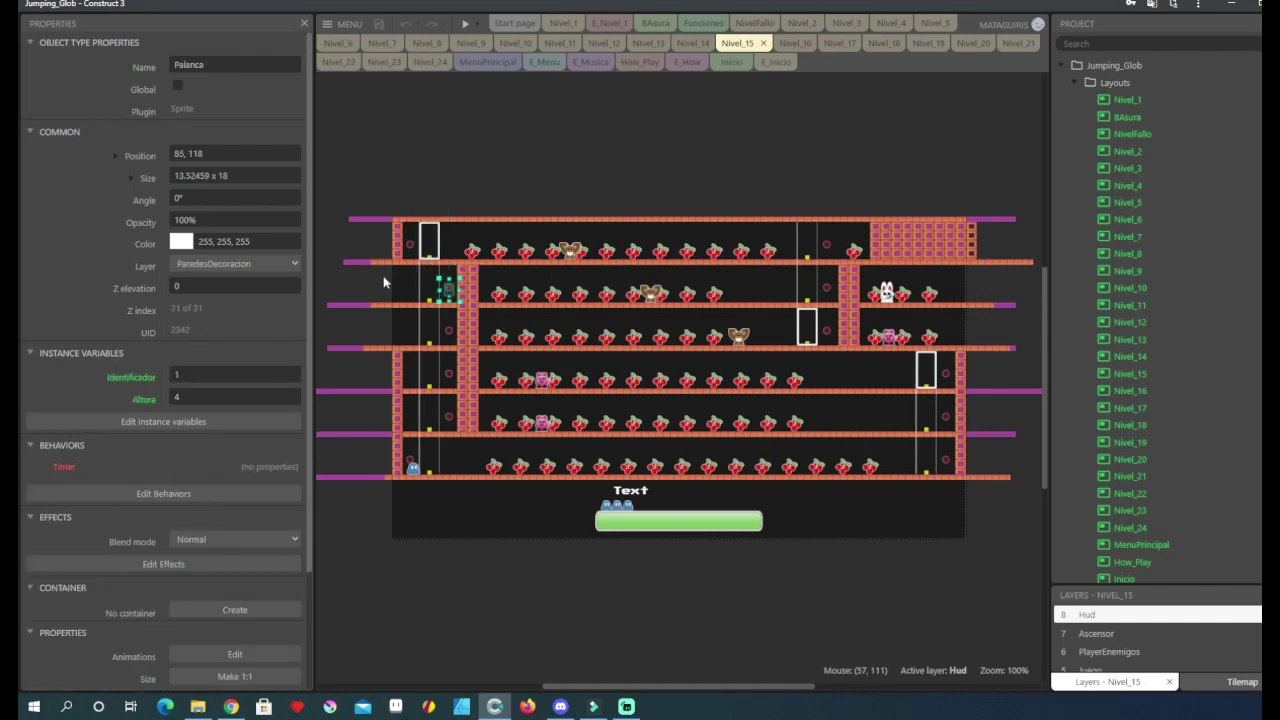
pyautogui.click(430, 345)
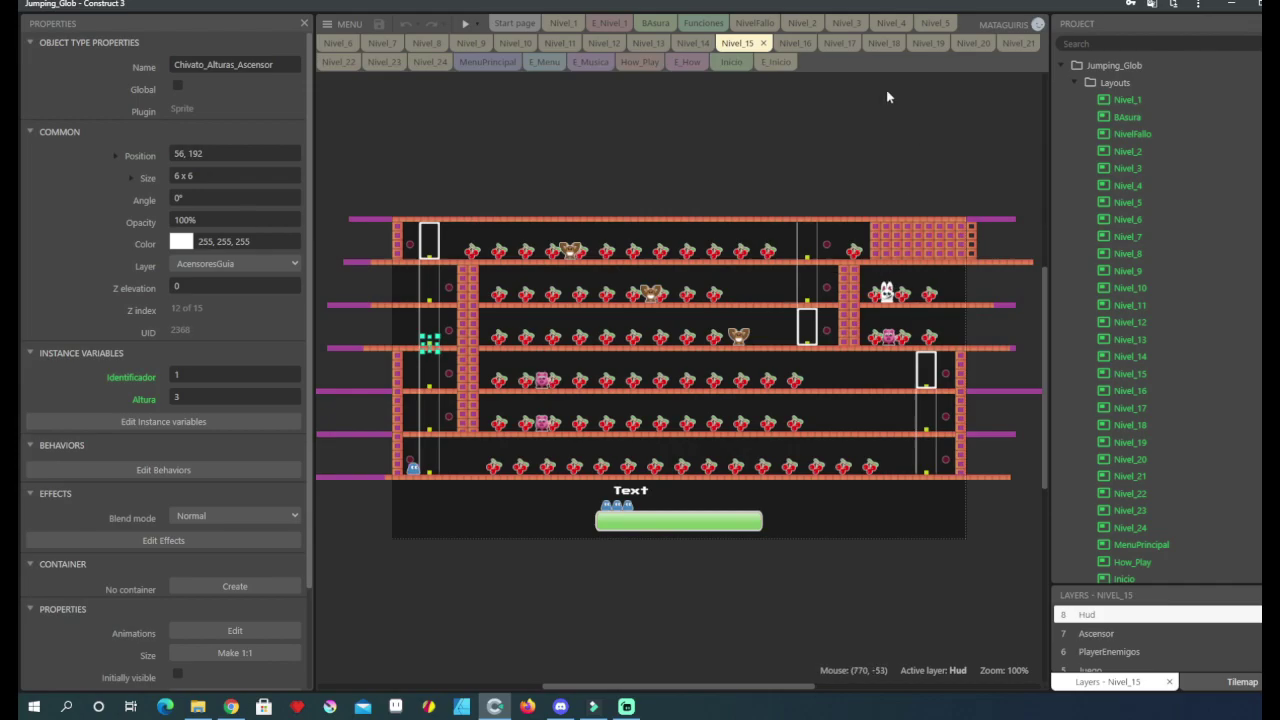
pyautogui.click(797, 47)
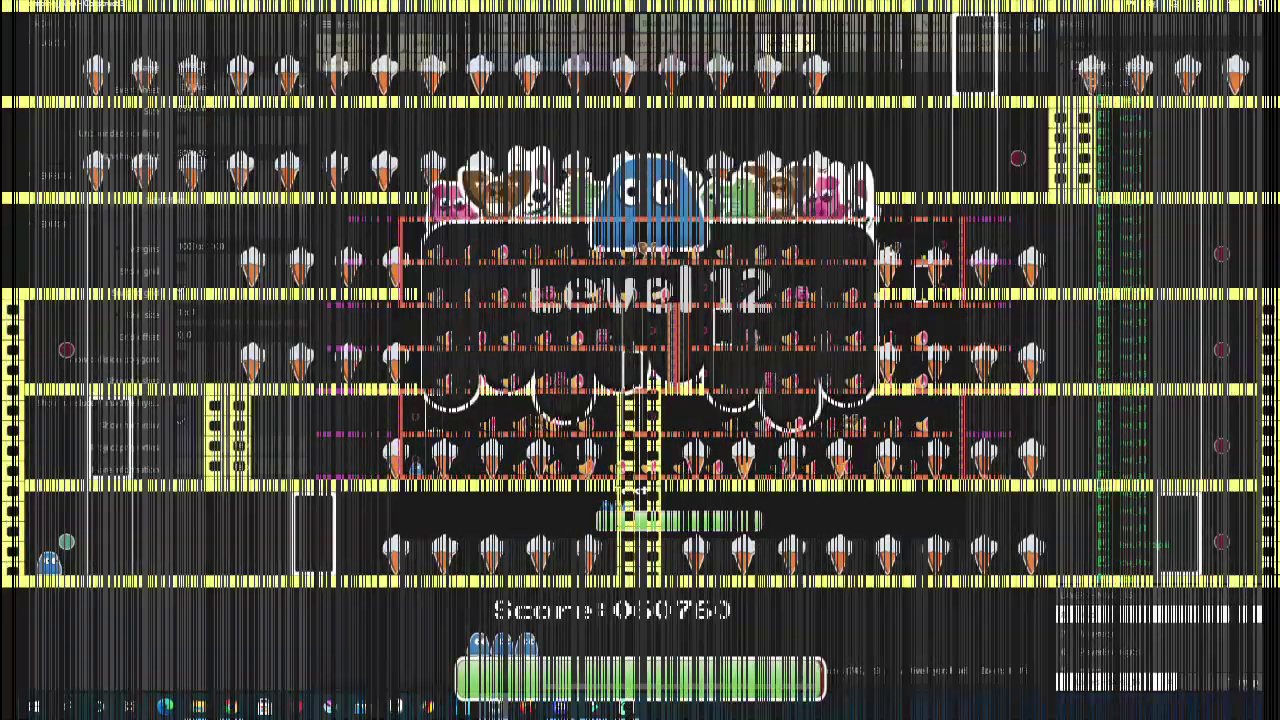
# Step: Collect cones in level 12 while riding elevators up and down, reaching the fourth floor
pyautogui.press('Right')
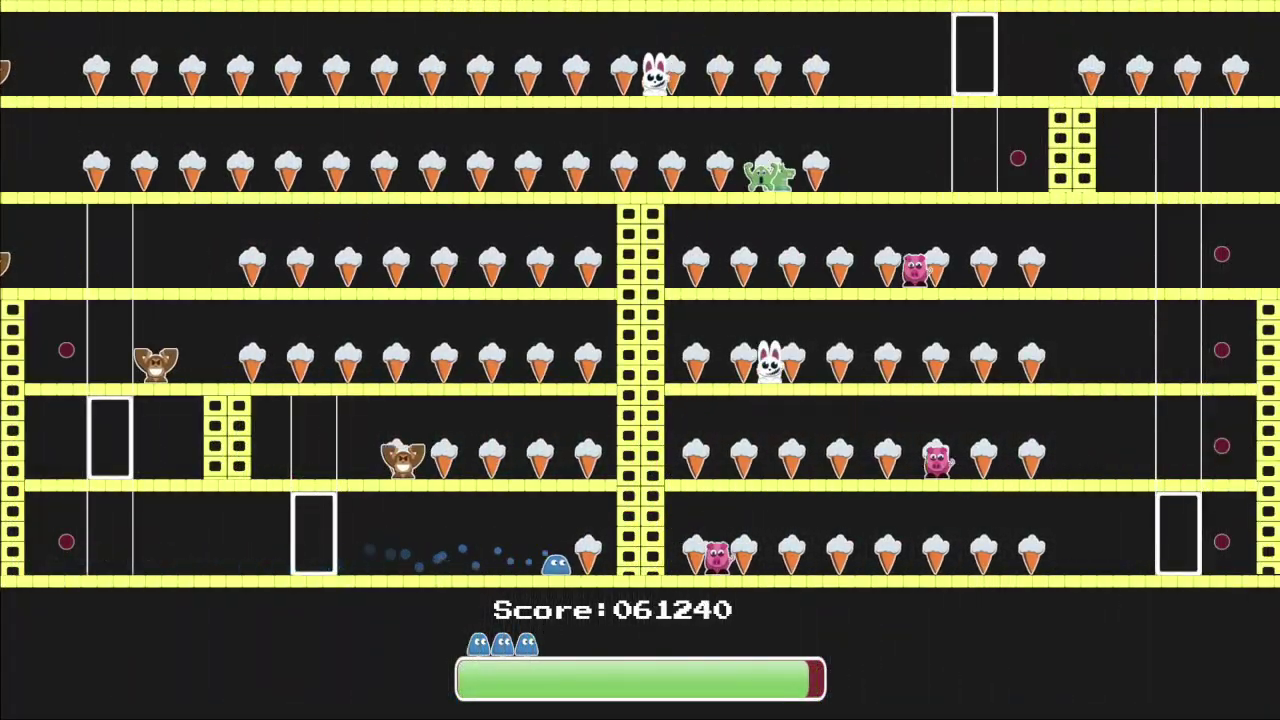
pyautogui.press('Left')
pyautogui.press('Right')
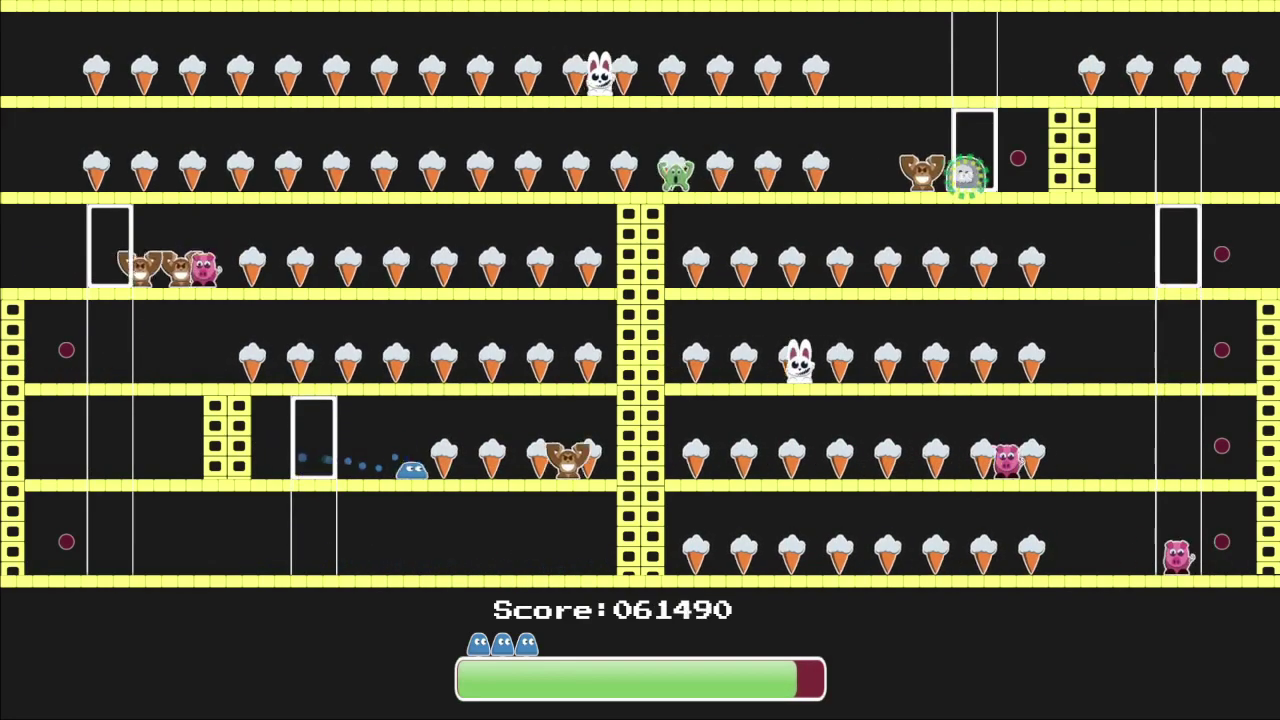
pyautogui.press('Up')
pyautogui.press('Left')
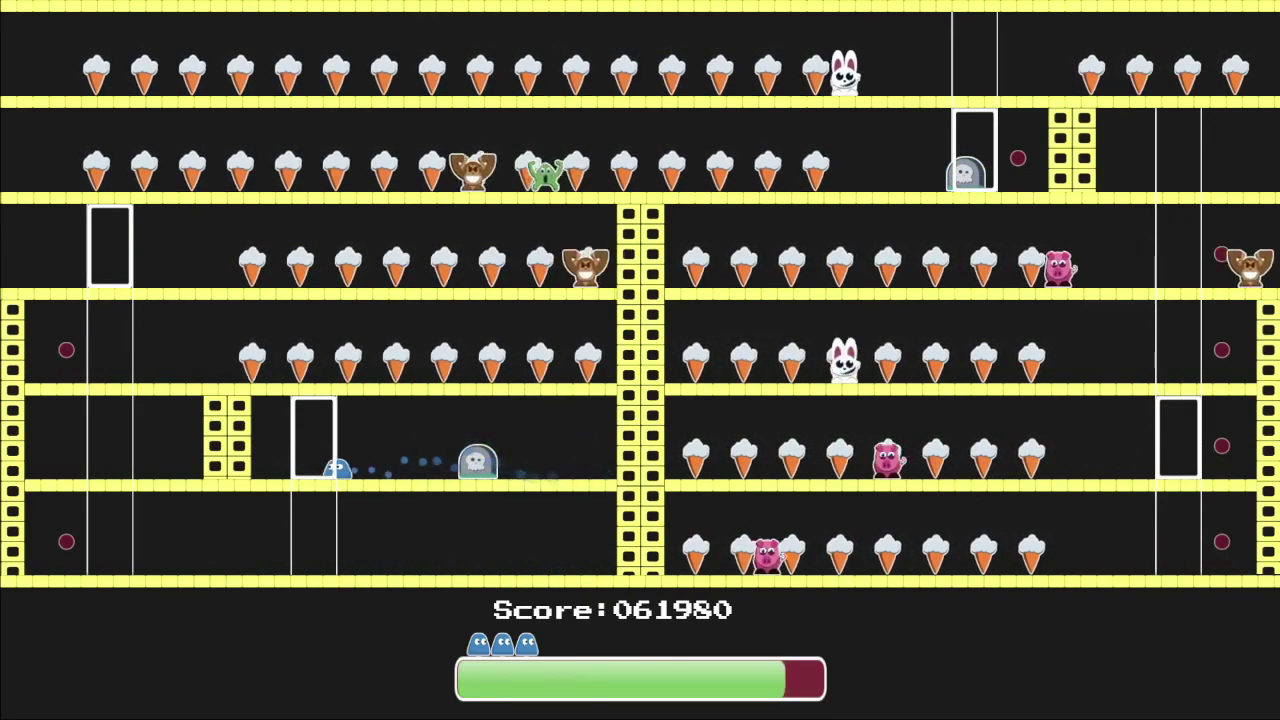
pyautogui.press('Down')
pyautogui.press('Left')
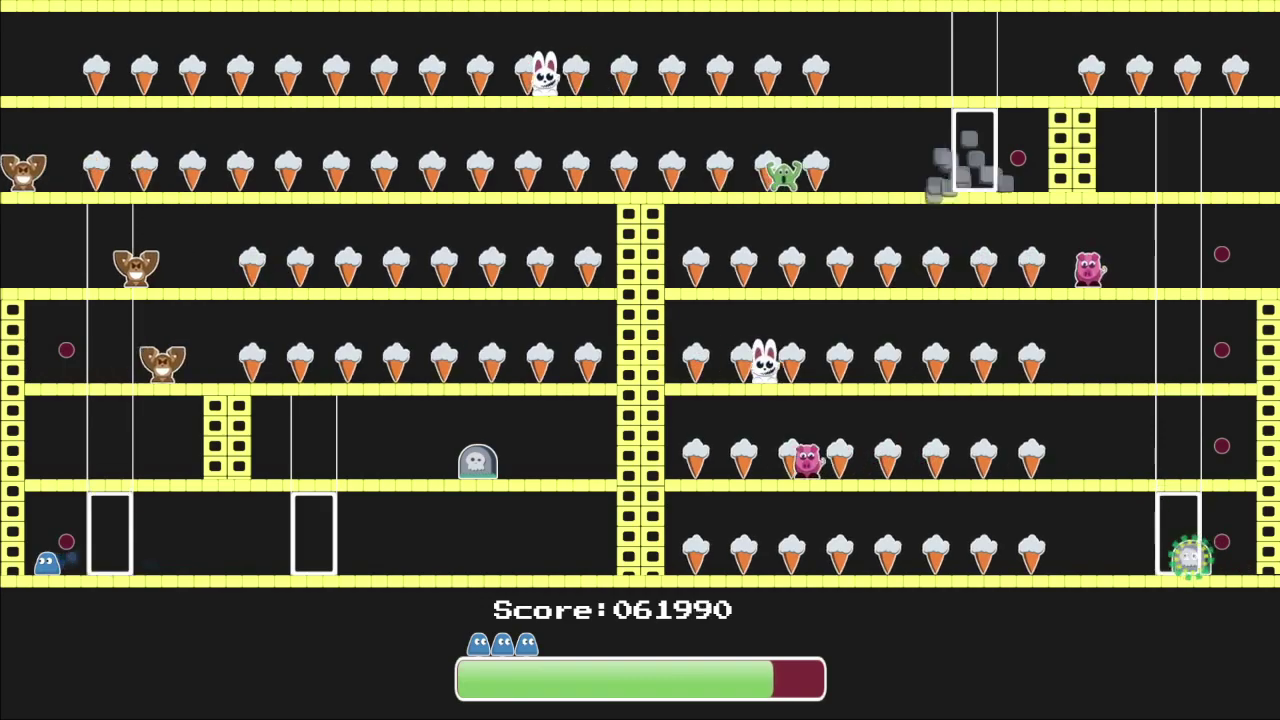
pyautogui.press('Right')
pyautogui.press('Up')
# Step: Eat the fourth- and third-floor ice creams, then return to the Funciones event sheet
pyautogui.press('Right')
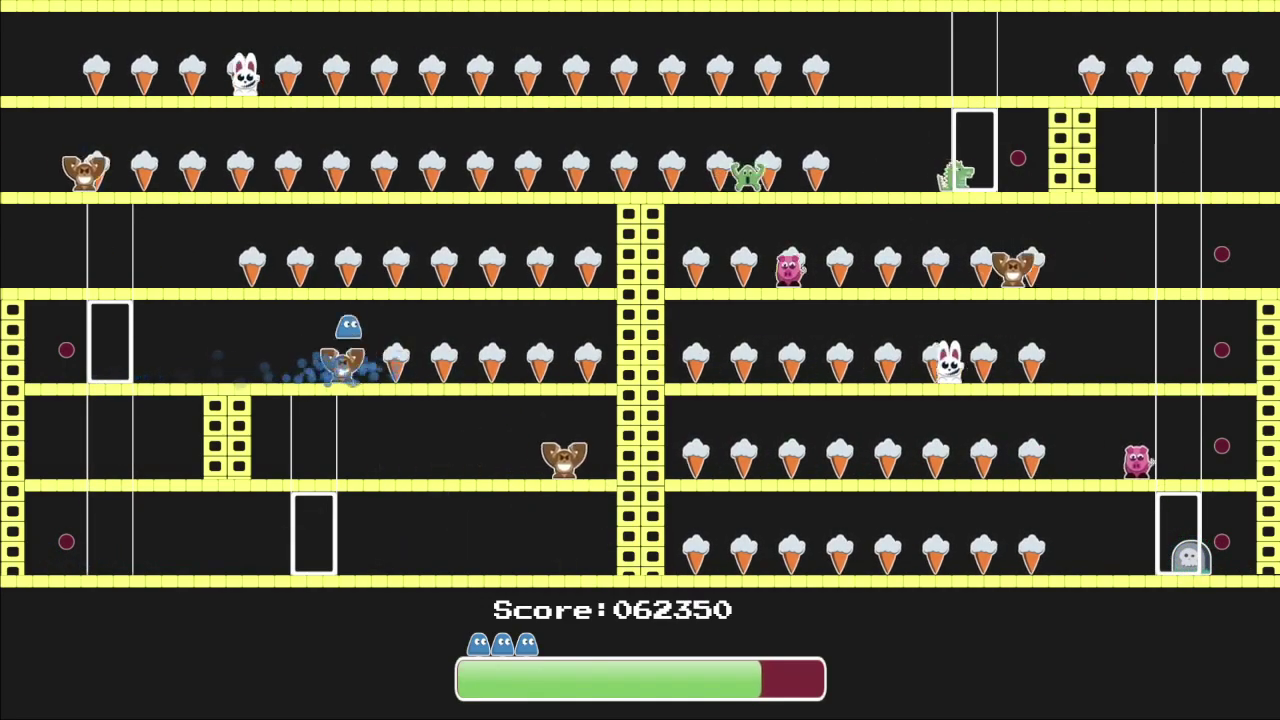
pyautogui.press('Left')
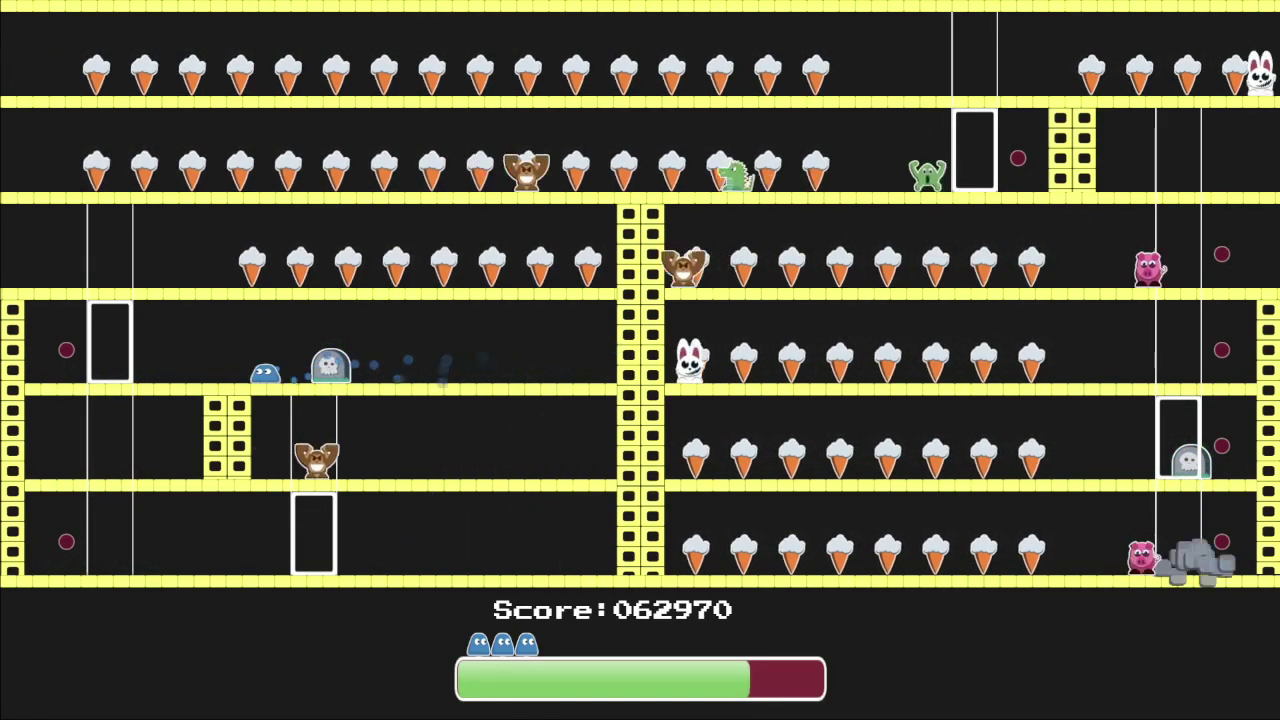
pyautogui.press('Right')
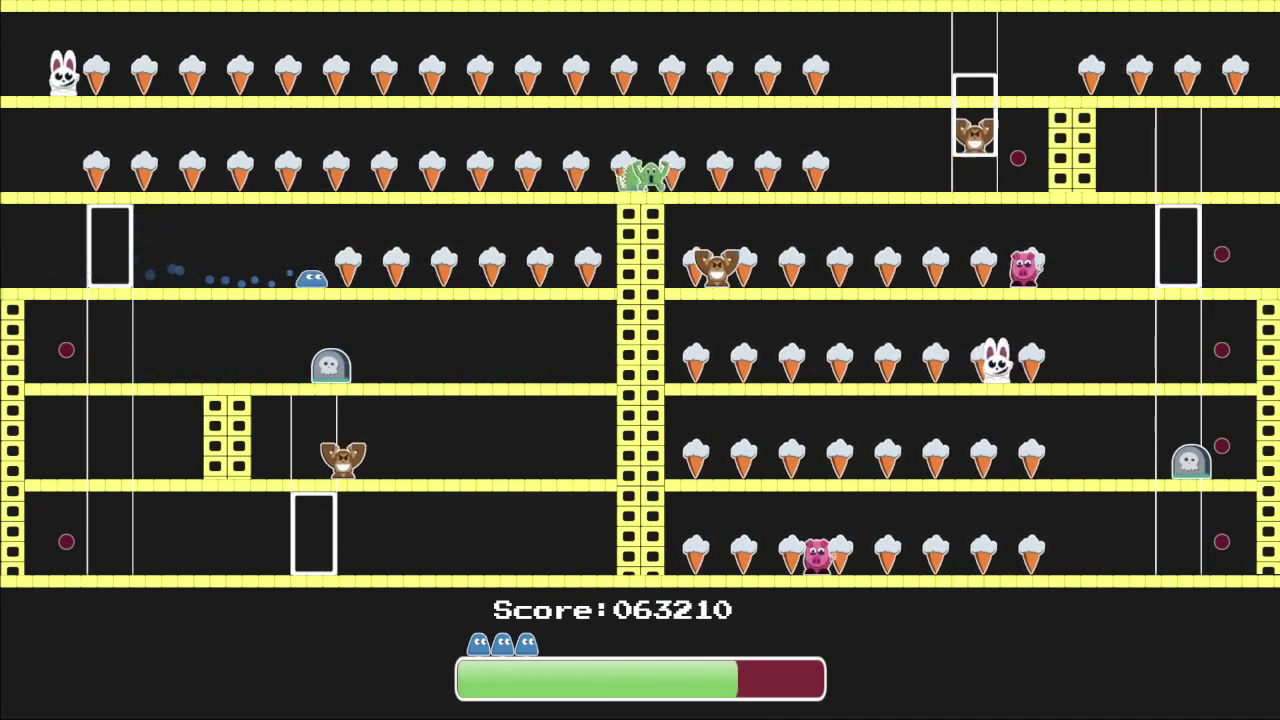
pyautogui.press('Left')
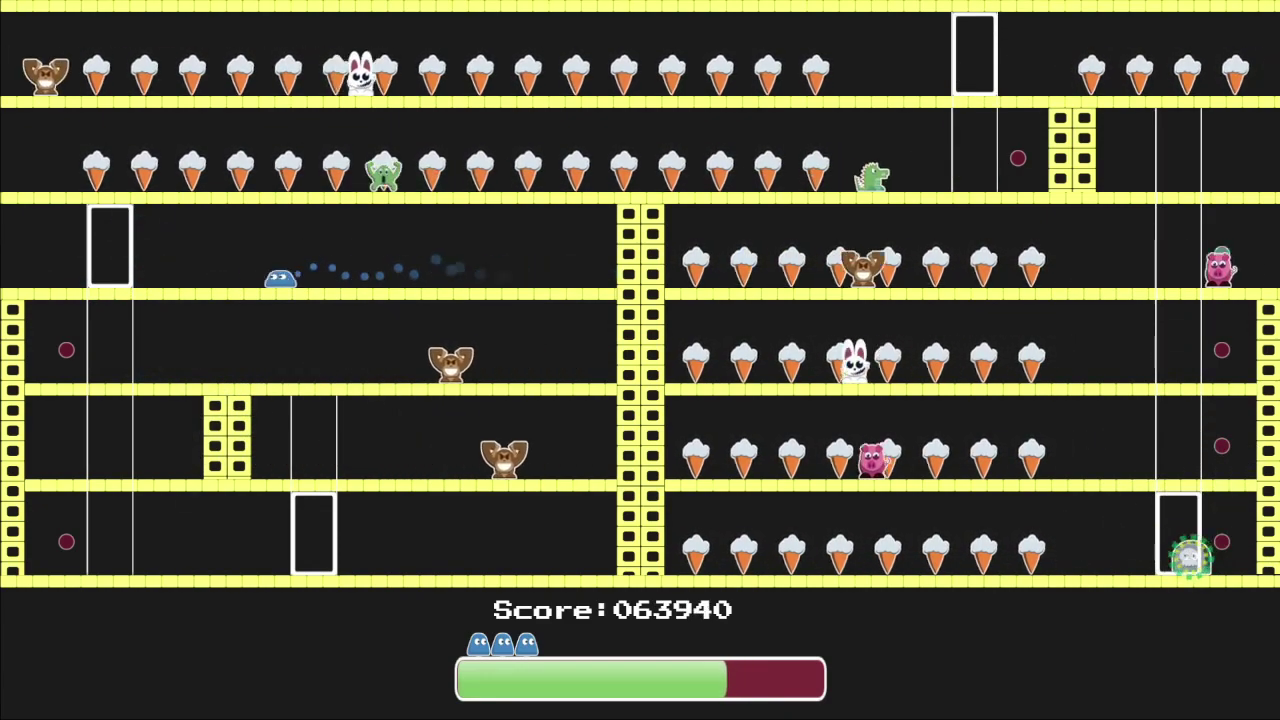
pyautogui.press('Up')
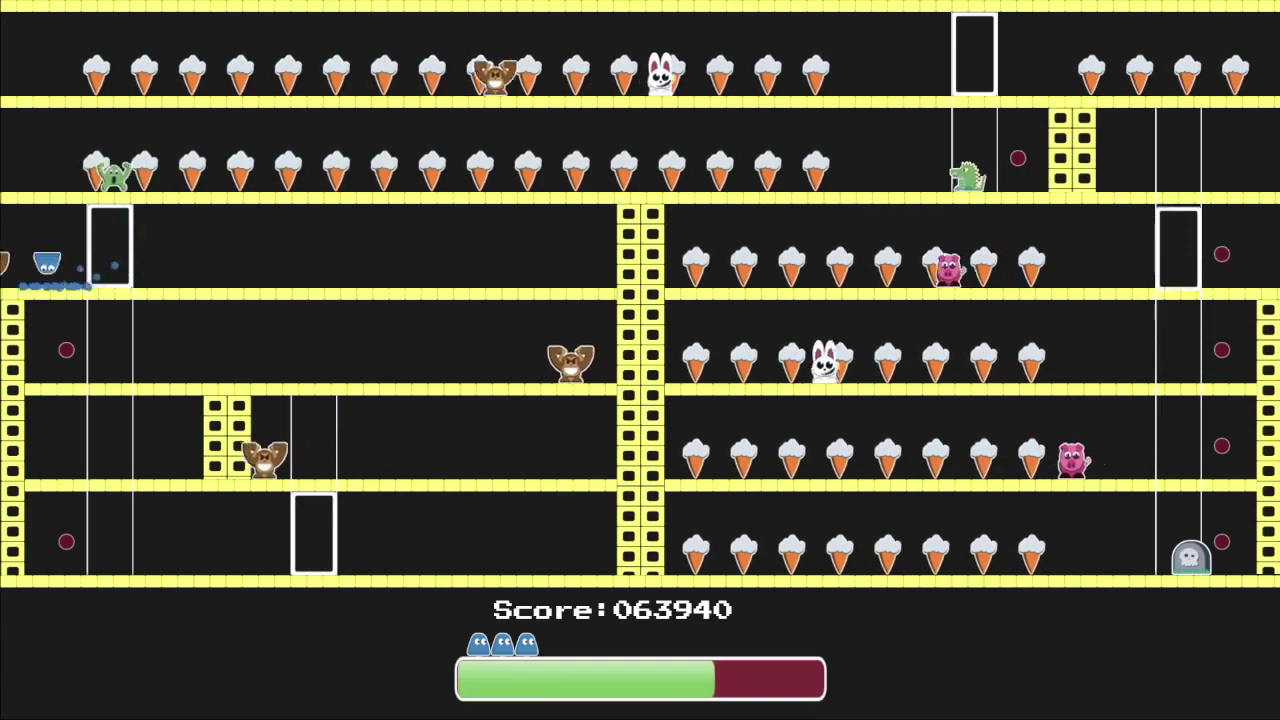
pyautogui.press('Up')
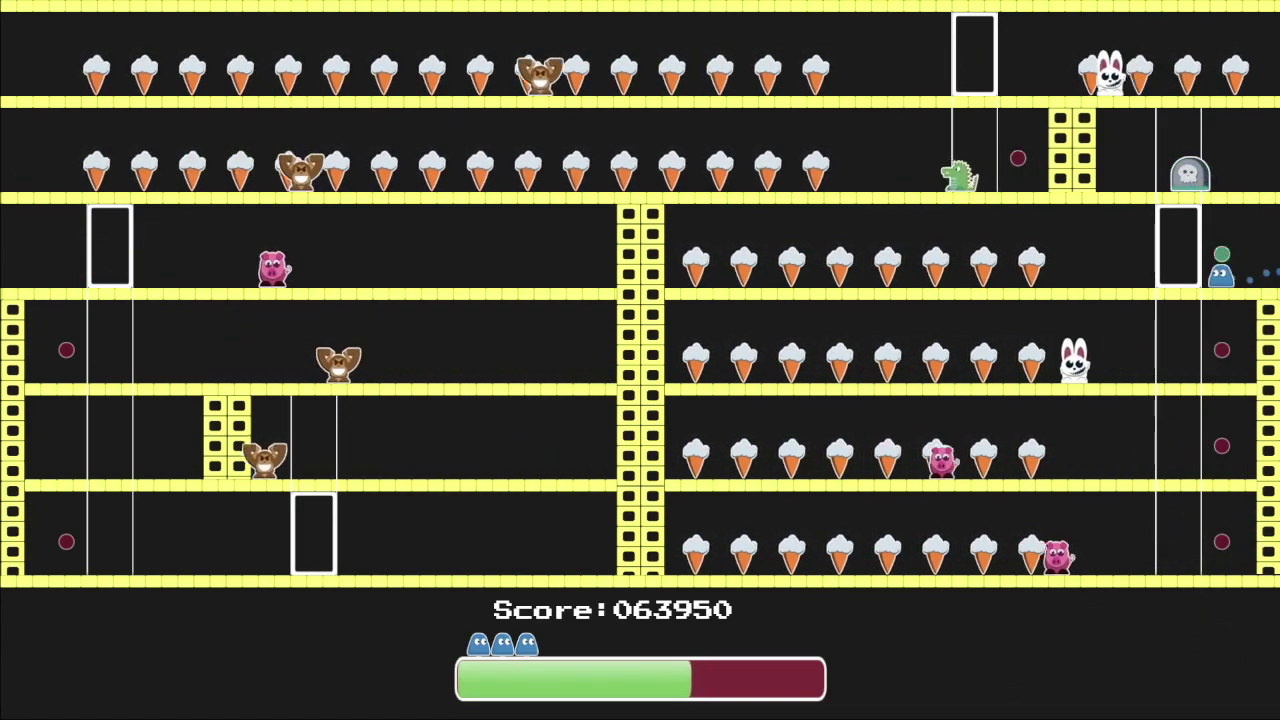
pyautogui.press('Right')
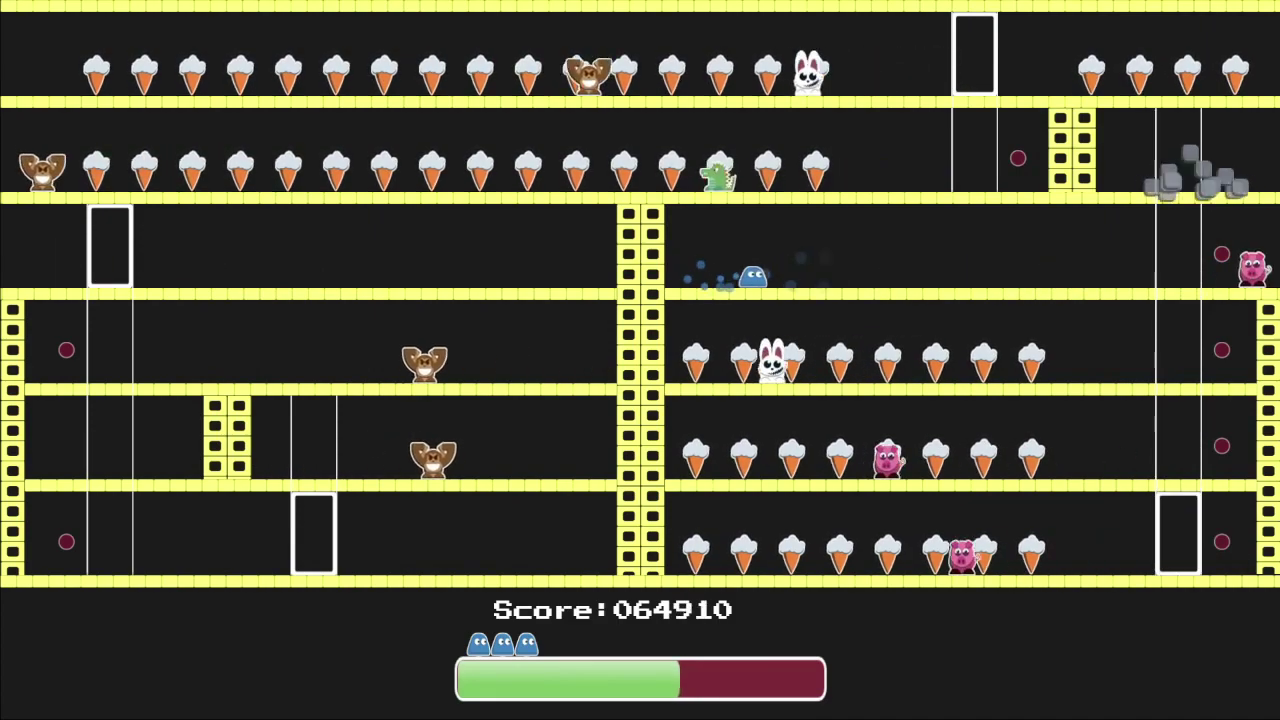
pyautogui.hotkey('alt', 'Tab')
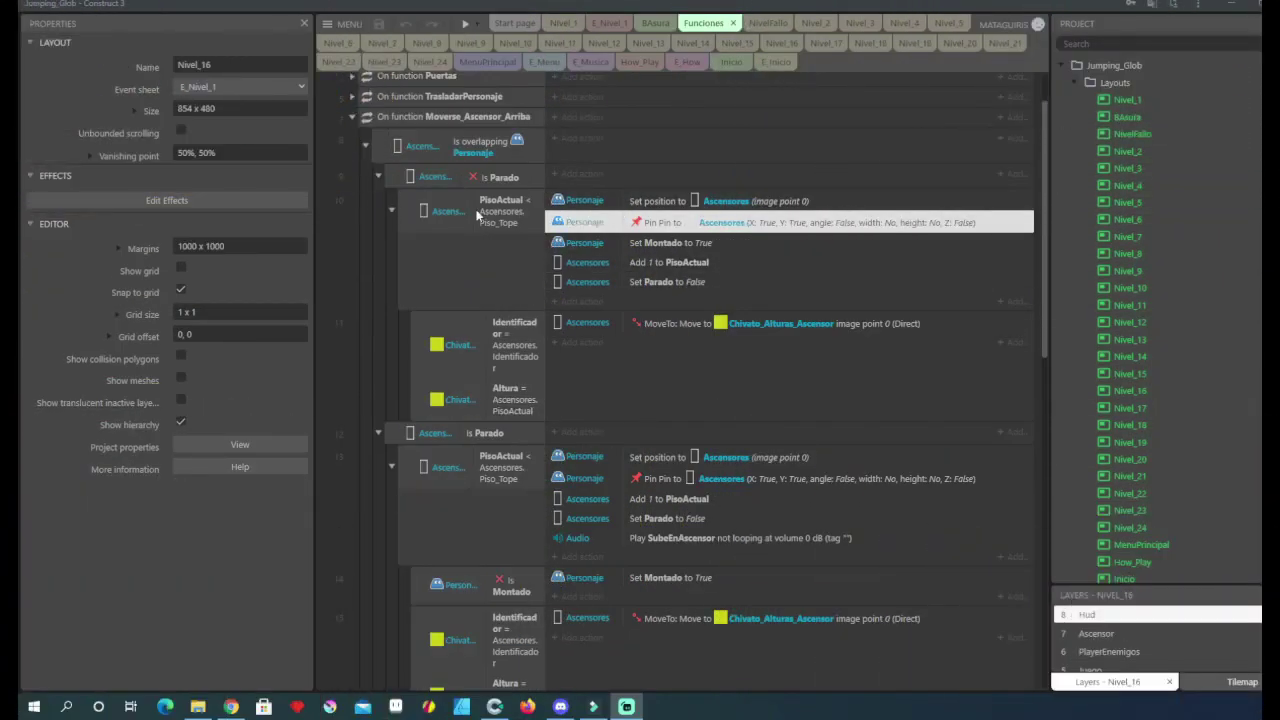
pyautogui.click(686, 204)
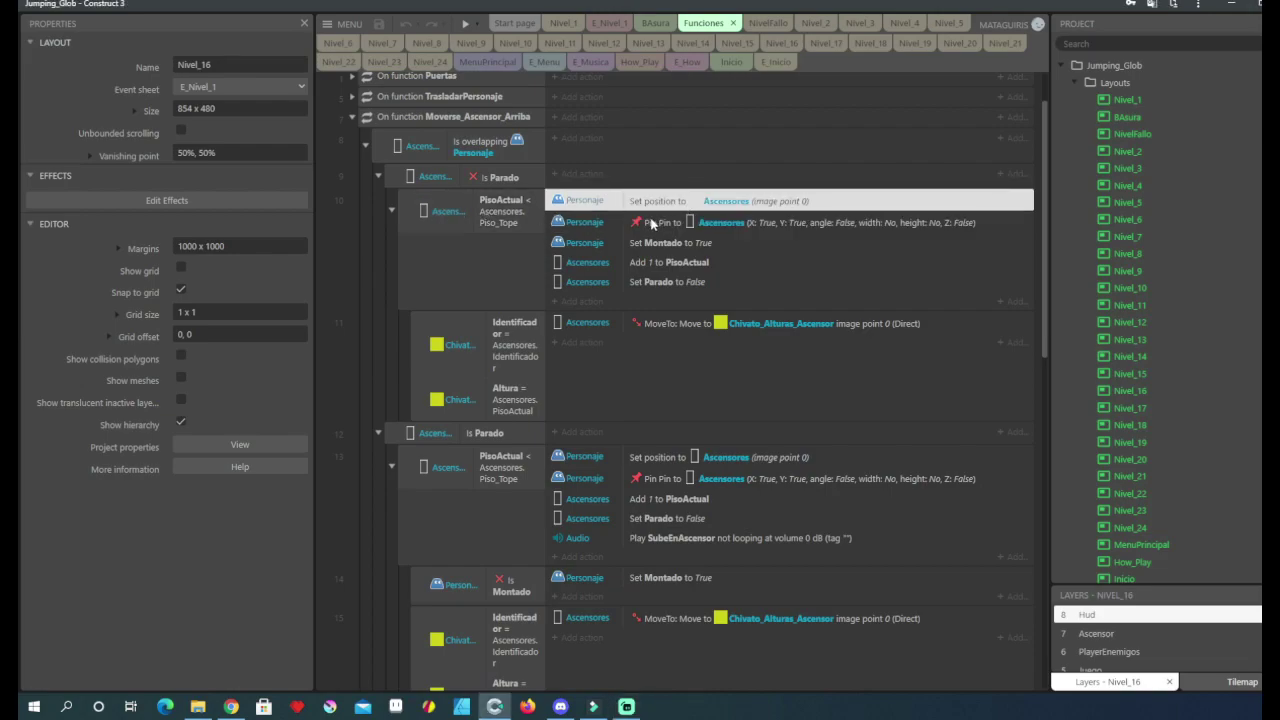
pyautogui.click(651, 223)
pyautogui.click(659, 249)
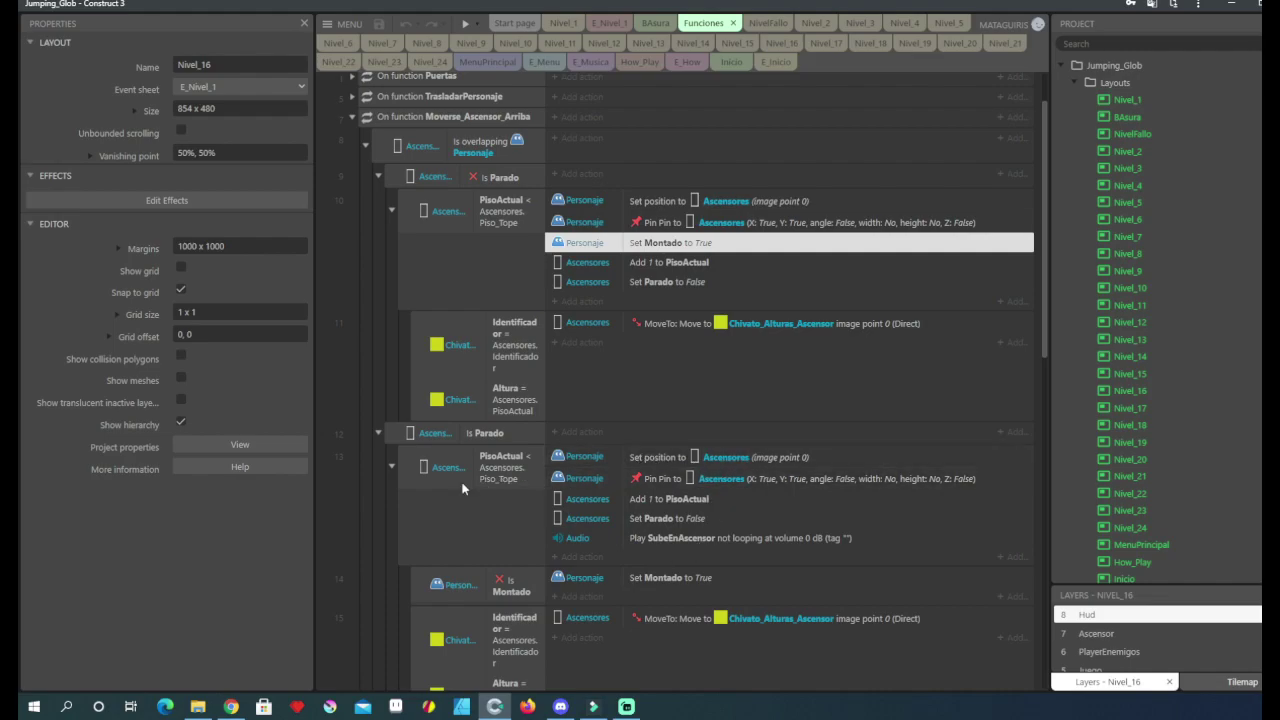
pyautogui.click(657, 460)
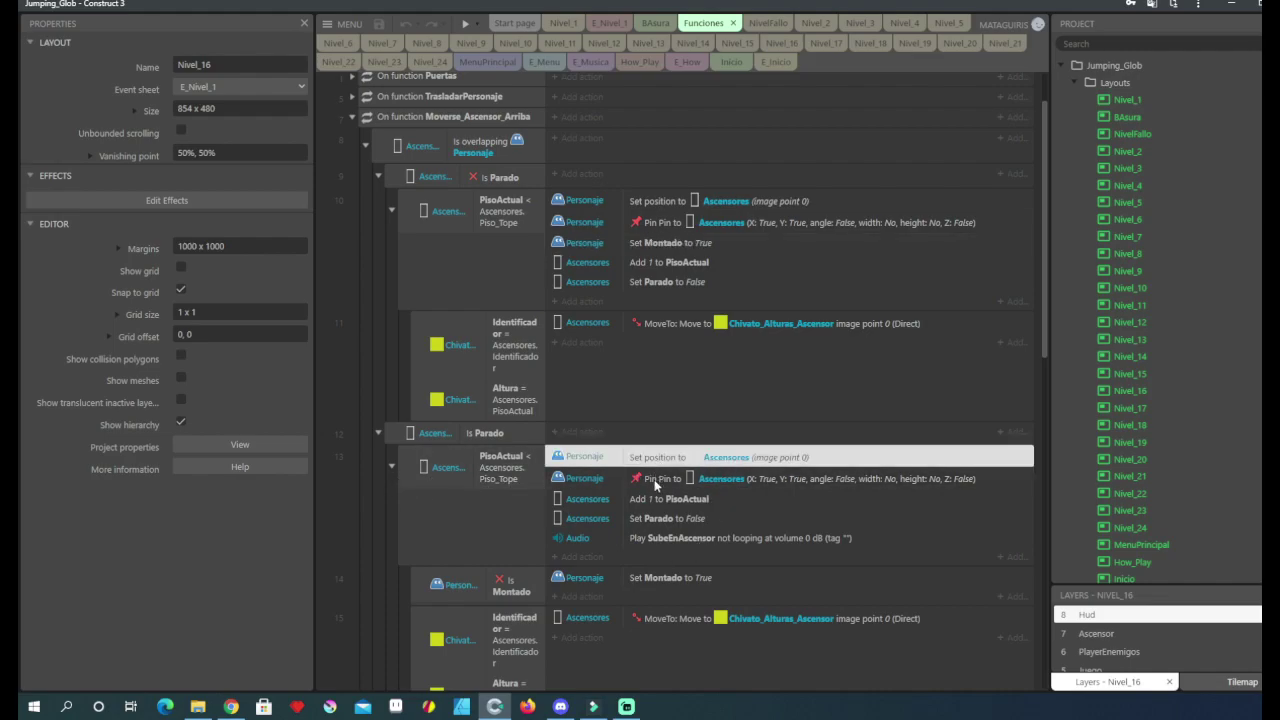
pyautogui.click(657, 484)
pyautogui.click(645, 502)
pyautogui.click(655, 520)
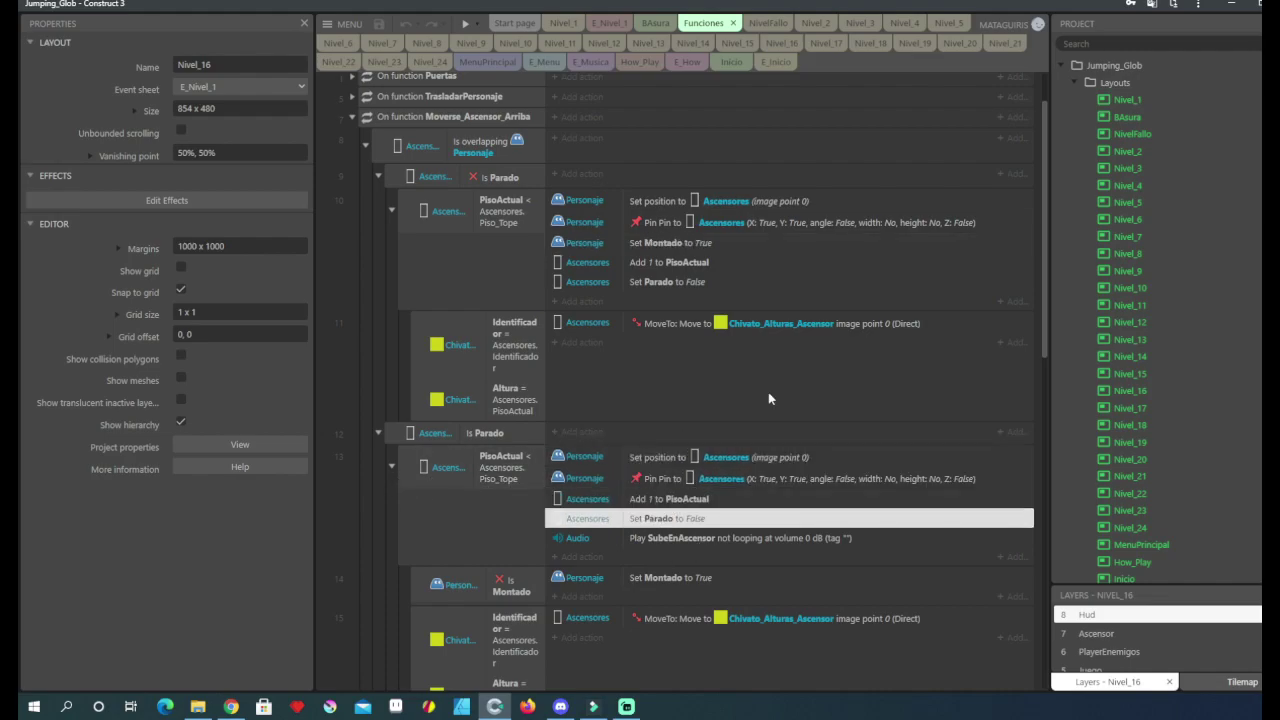
pyautogui.click(601, 24)
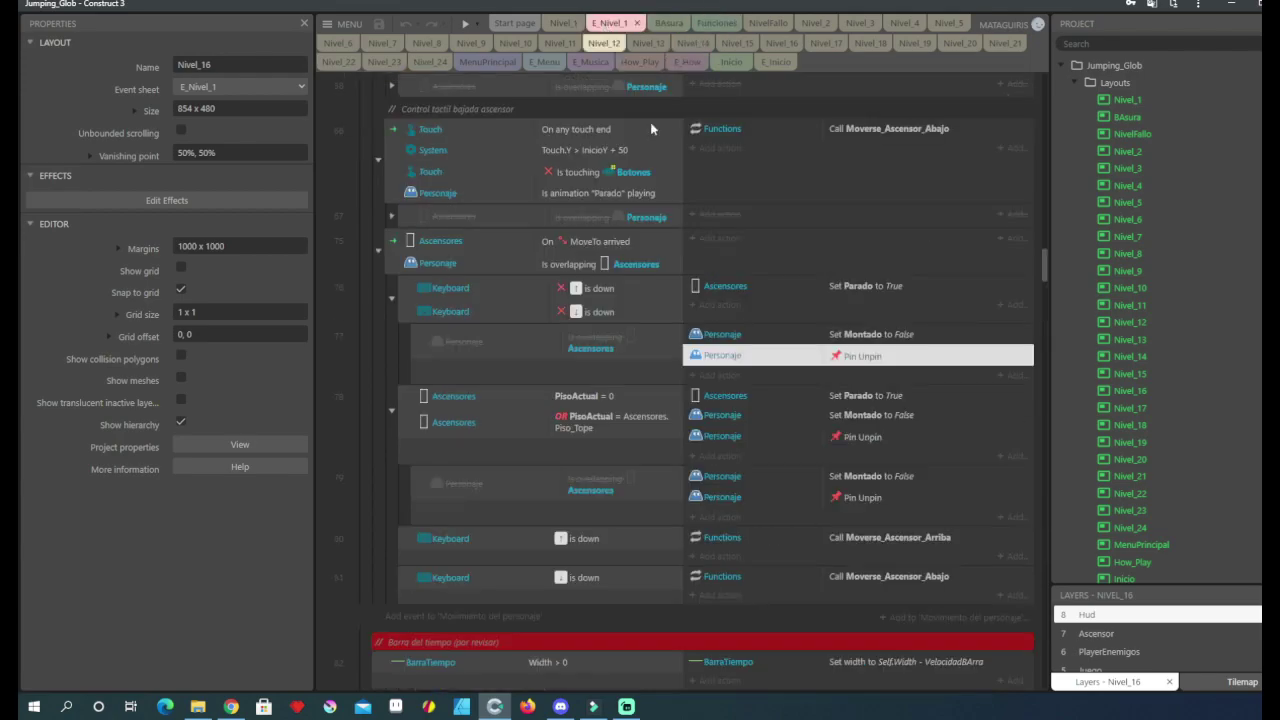
pyautogui.click(800, 340)
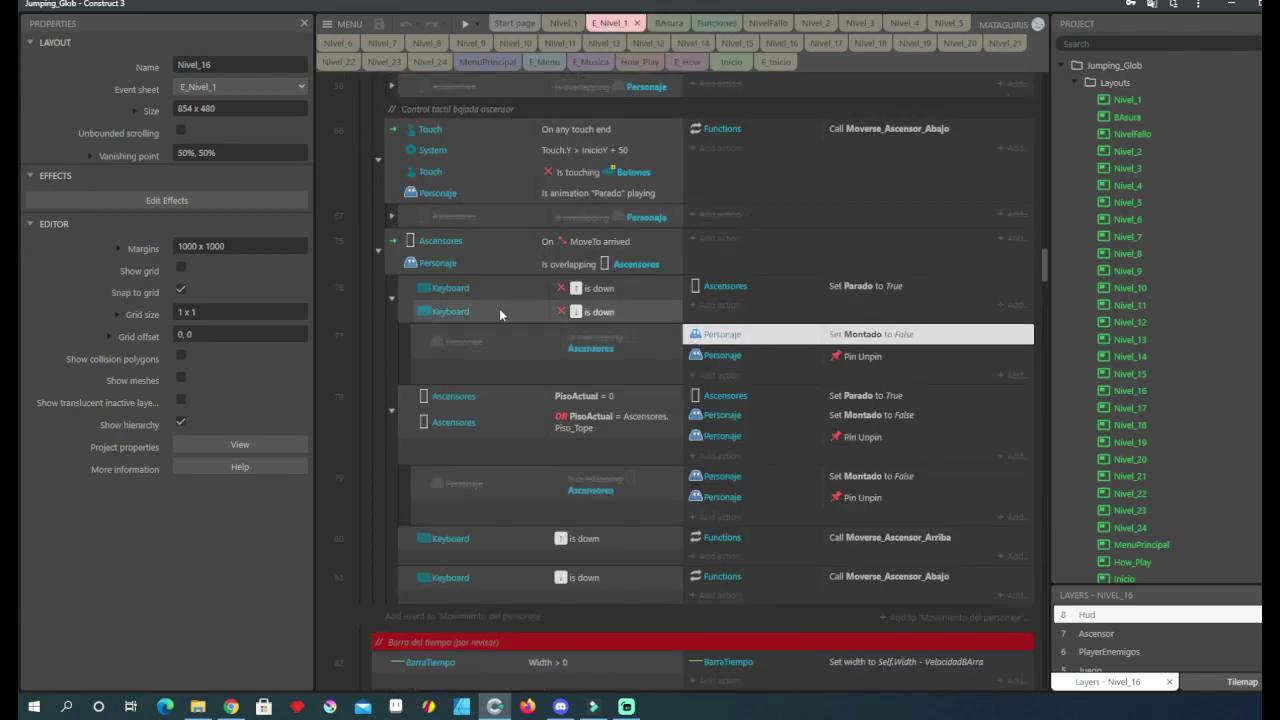
pyautogui.click(392, 259)
pyautogui.click(750, 288)
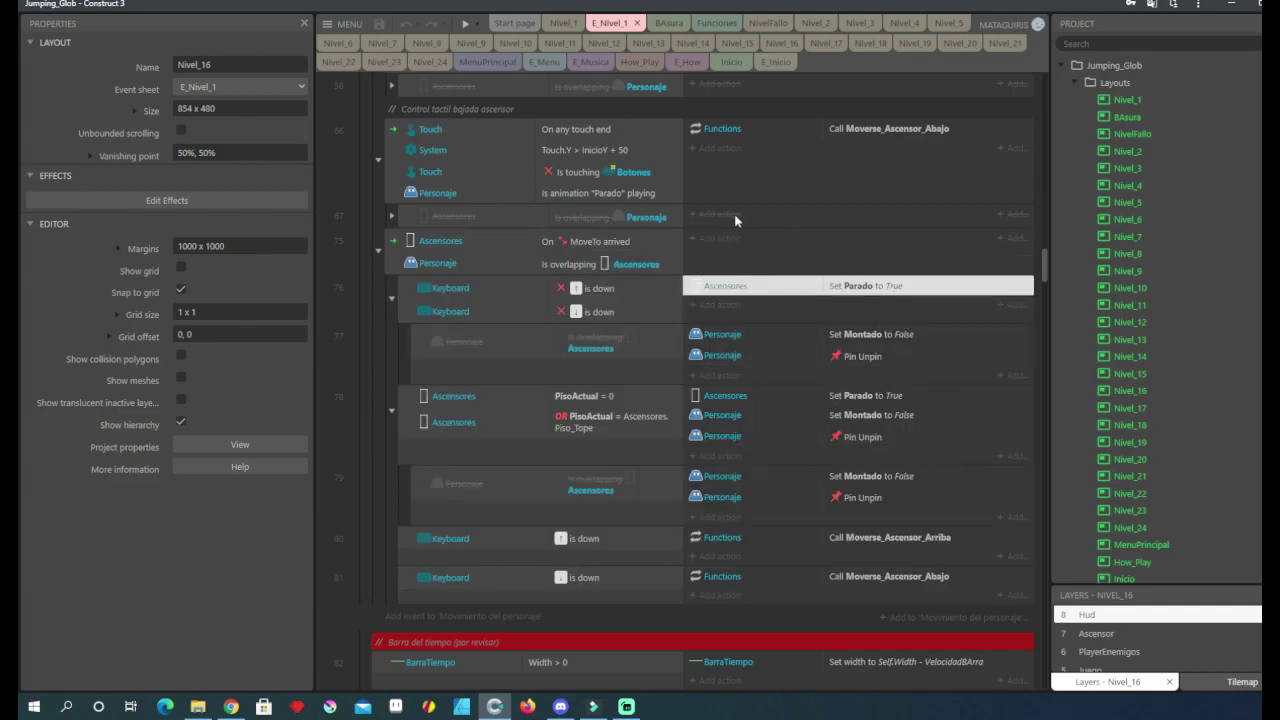
# Step: On the BAsura layout, select the elevator car and locate the MataAbajo and MataArriba markers
pyautogui.hotkey('ctrl', 'Tab')
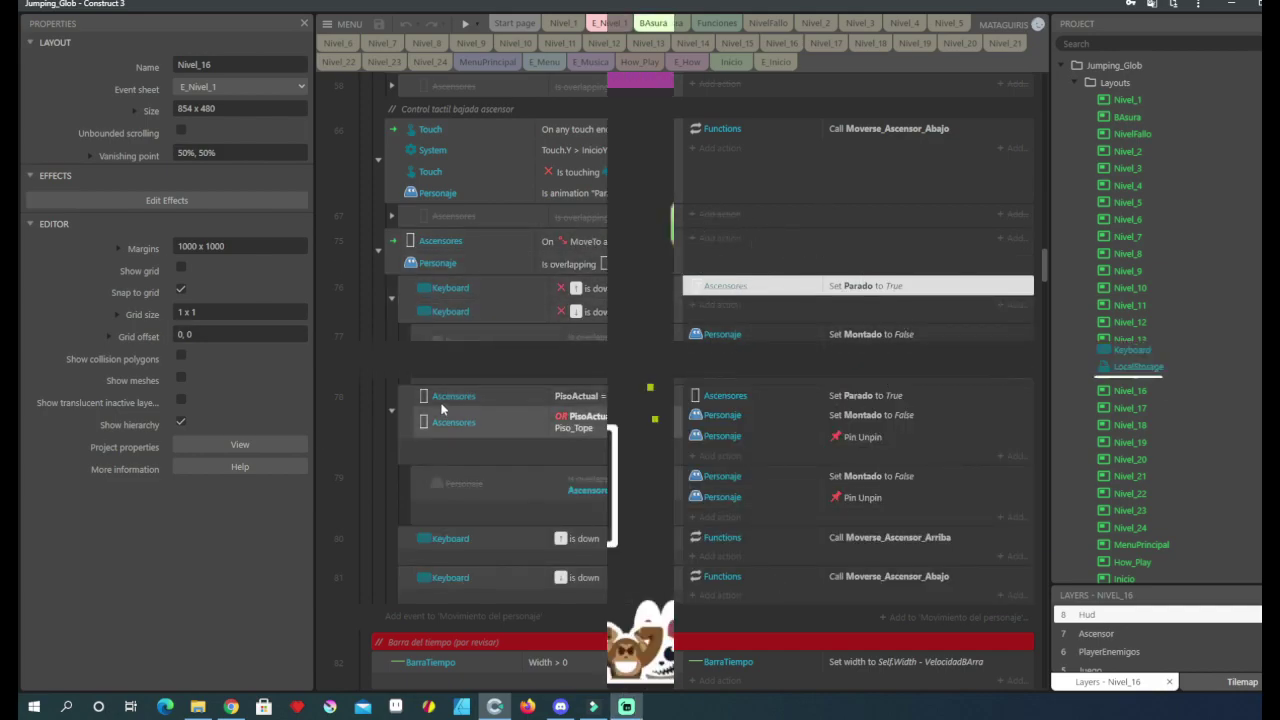
pyautogui.click(588, 449)
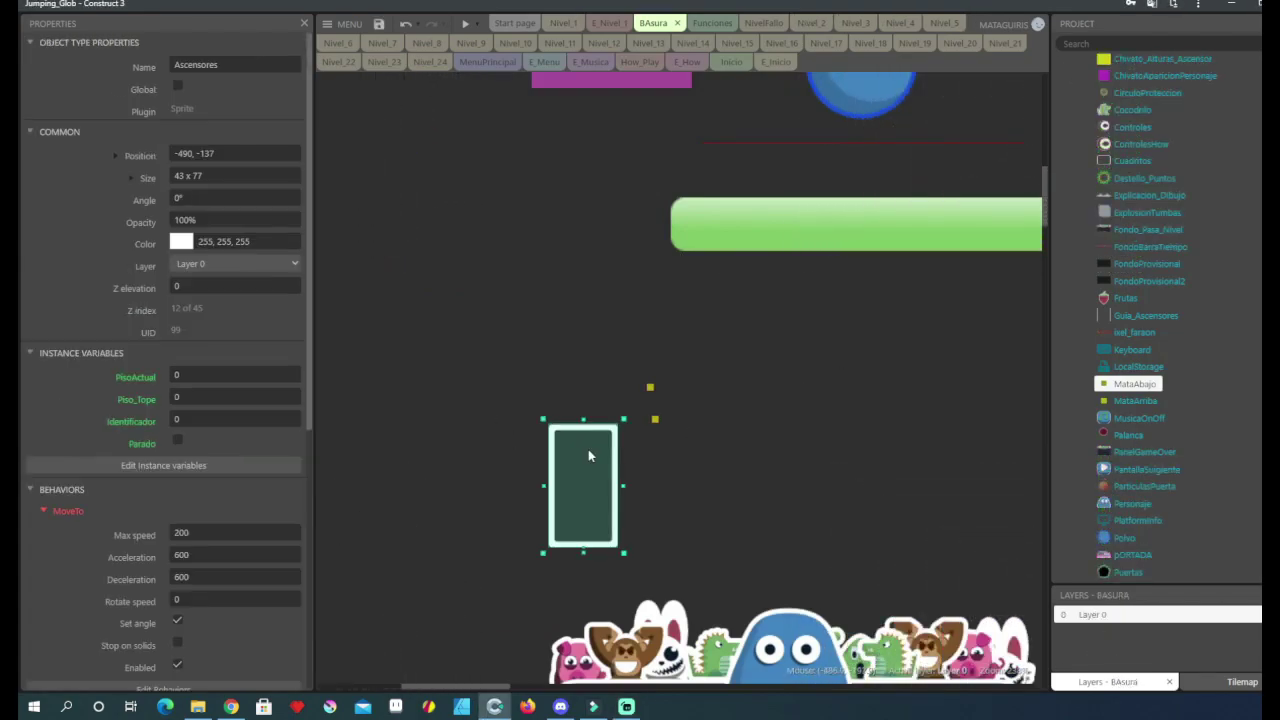
pyautogui.scroll(-5, 160, 373)
pyautogui.scroll(-2, 162, 339)
pyautogui.scroll(-2, 163, 346)
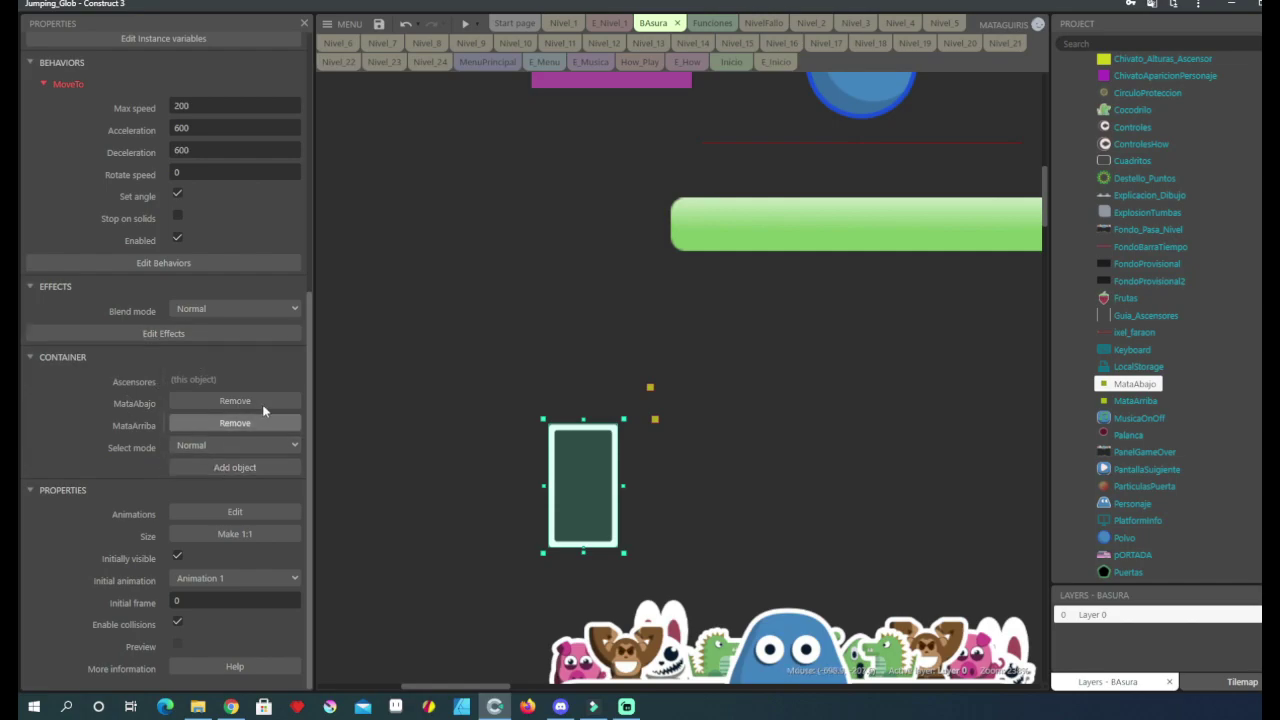
pyautogui.click(651, 389)
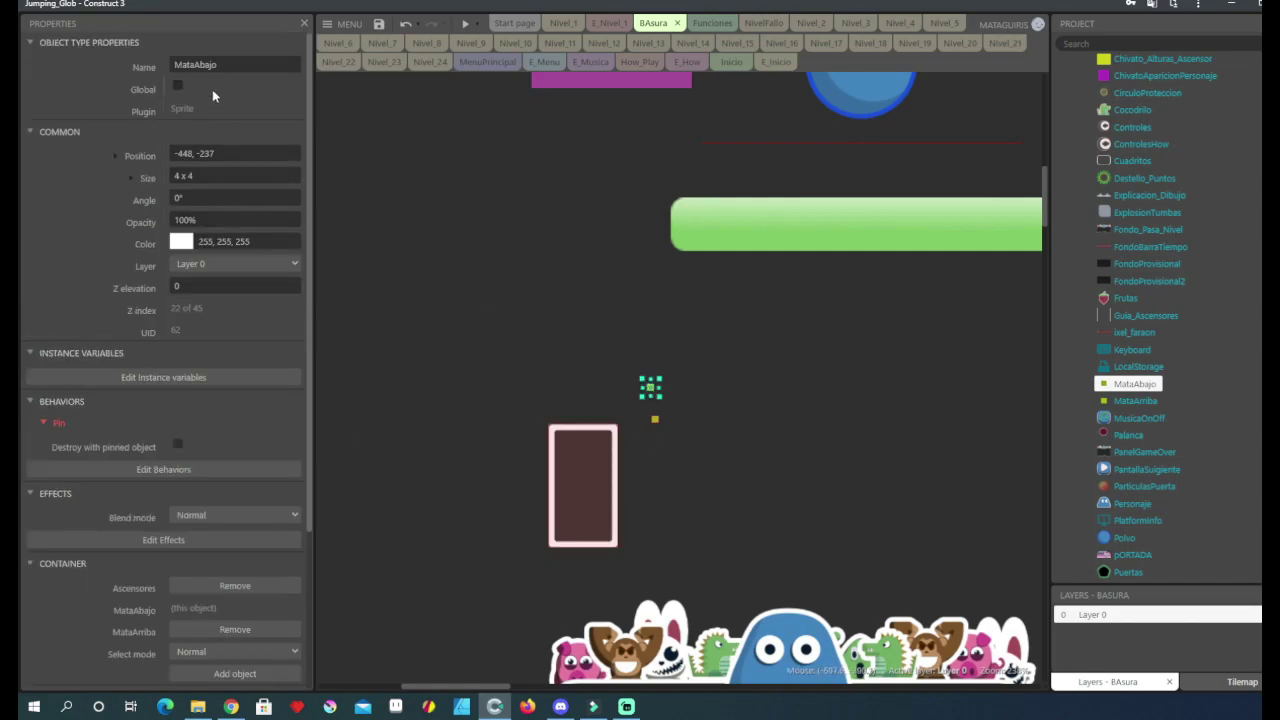
pyautogui.click(656, 423)
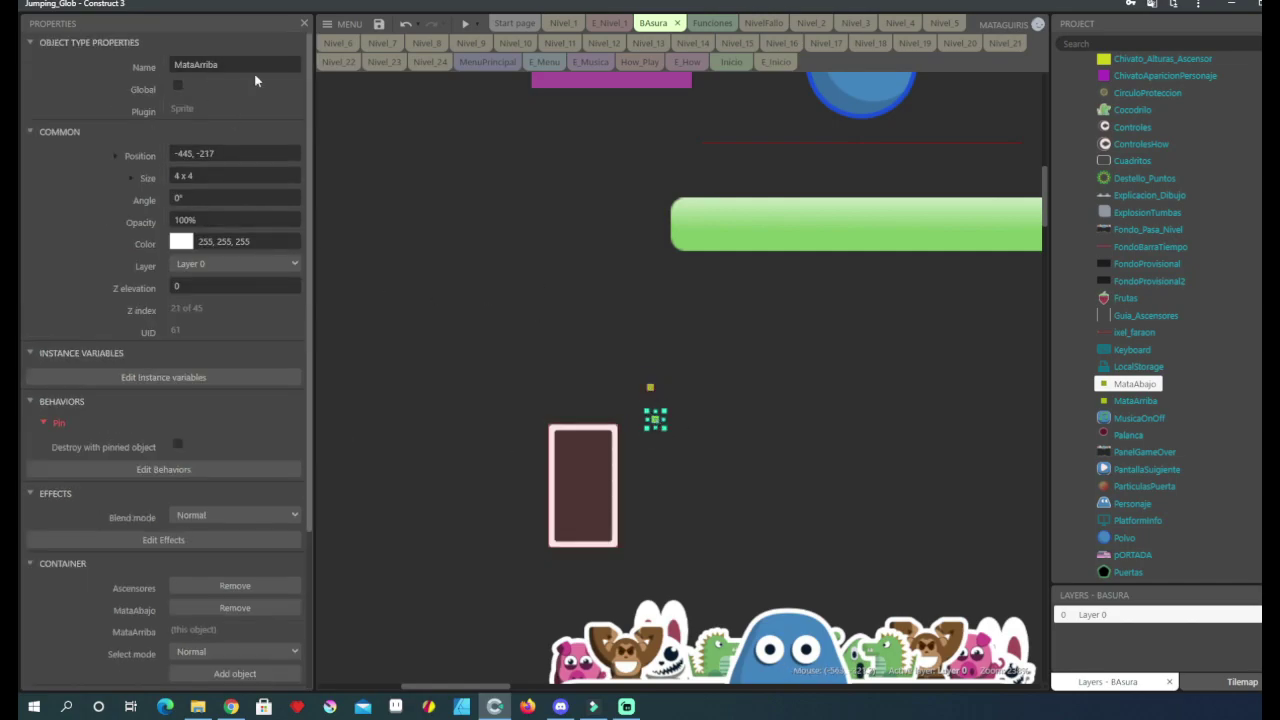
pyautogui.scroll(-5, 198, 518)
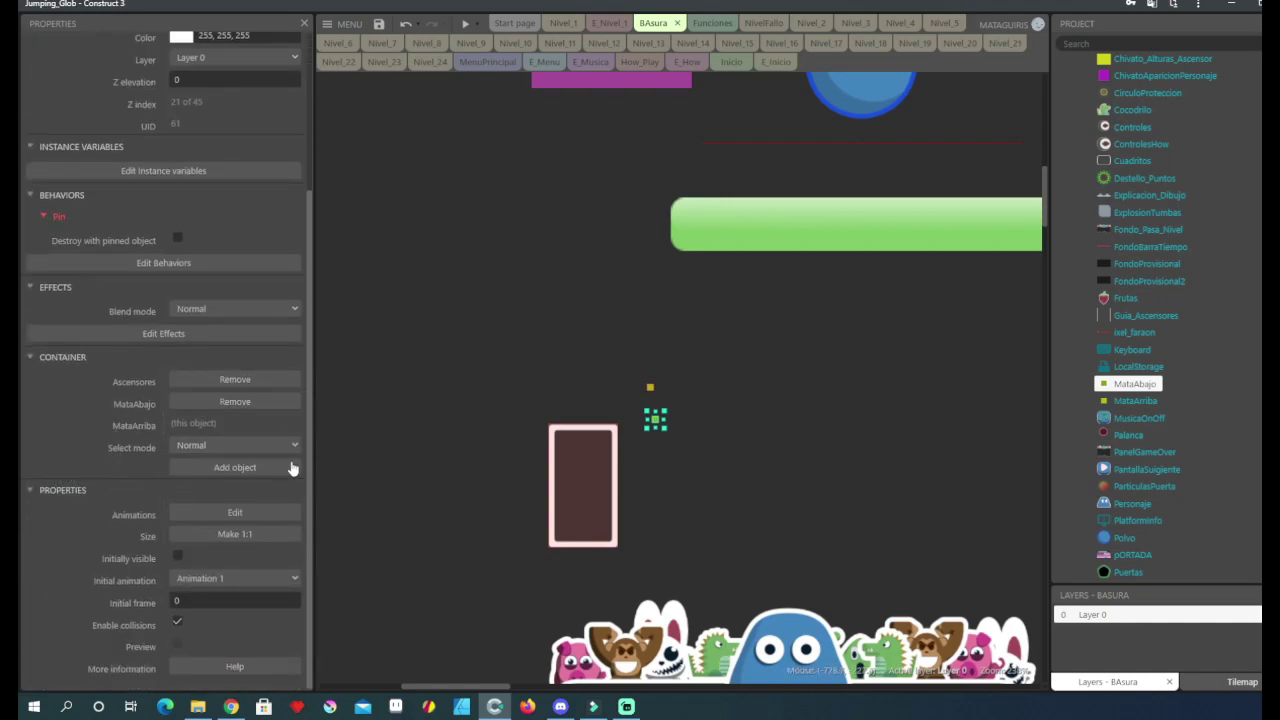
# Step: Drag MataAbajo to the elevator car's bottom edge and MataArriba to its top edge
pyautogui.moveTo(586, 468); pyautogui.dragTo(589, 468)
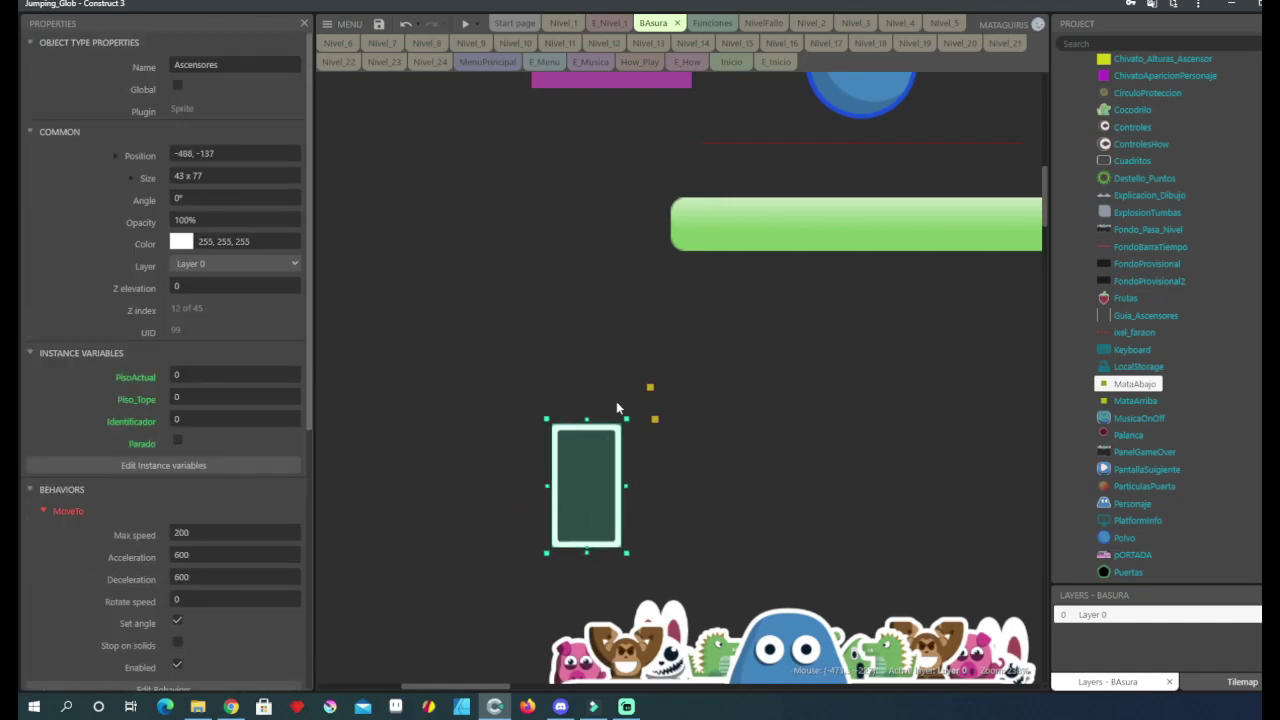
pyautogui.moveTo(650, 387); pyautogui.dragTo(595, 540)
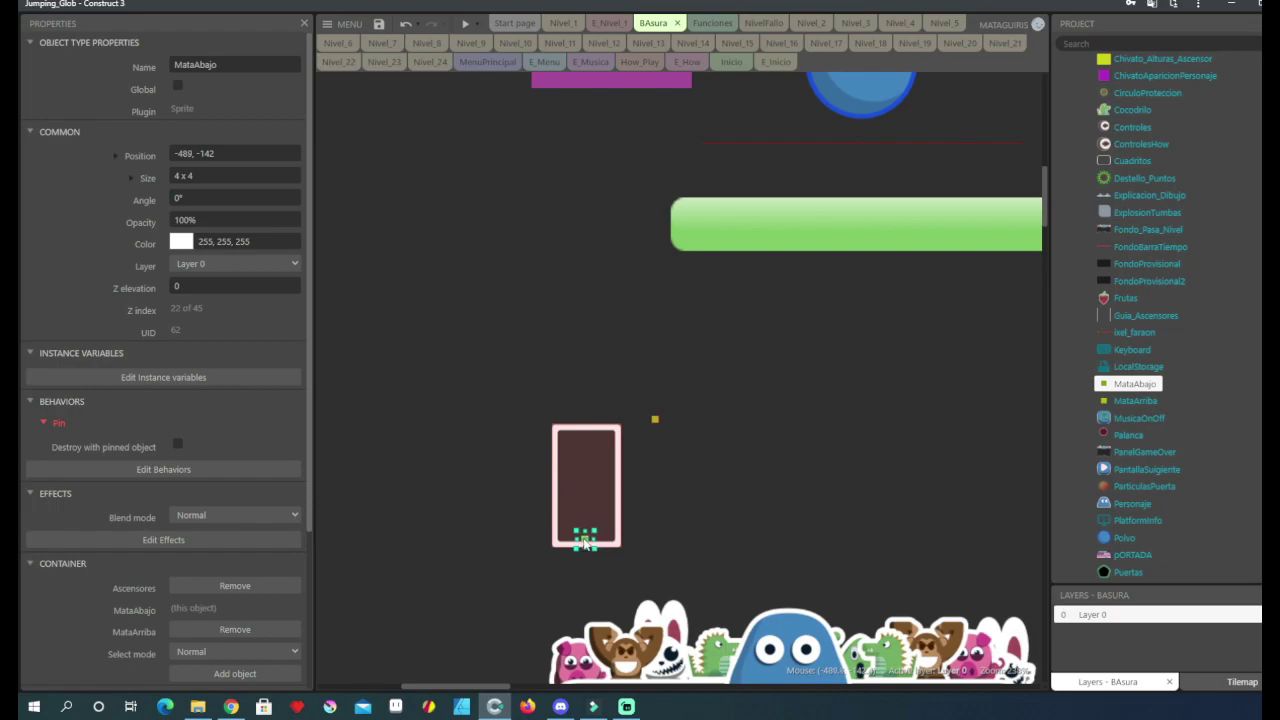
pyautogui.moveTo(655, 422); pyautogui.dragTo(597, 420)
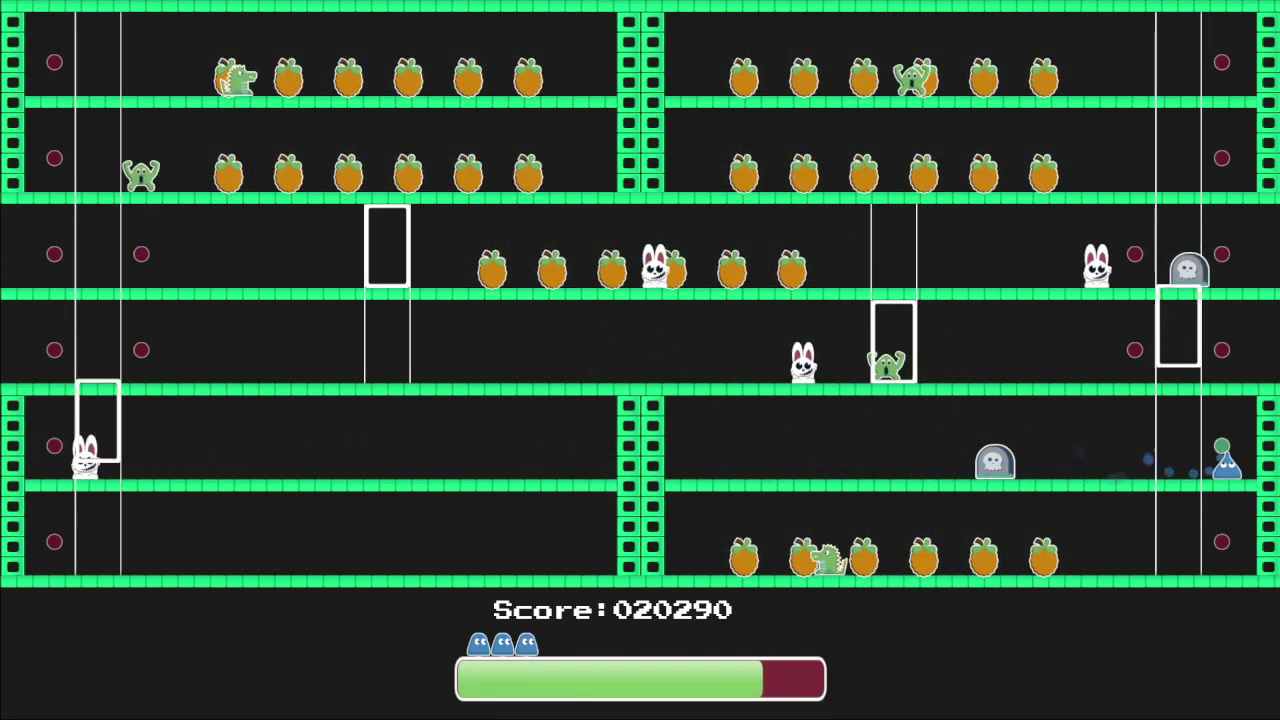
# Step: Run the glob left and right along the bottom floor for fruit, then ride the right elevator up two floors
pyautogui.press('Left')
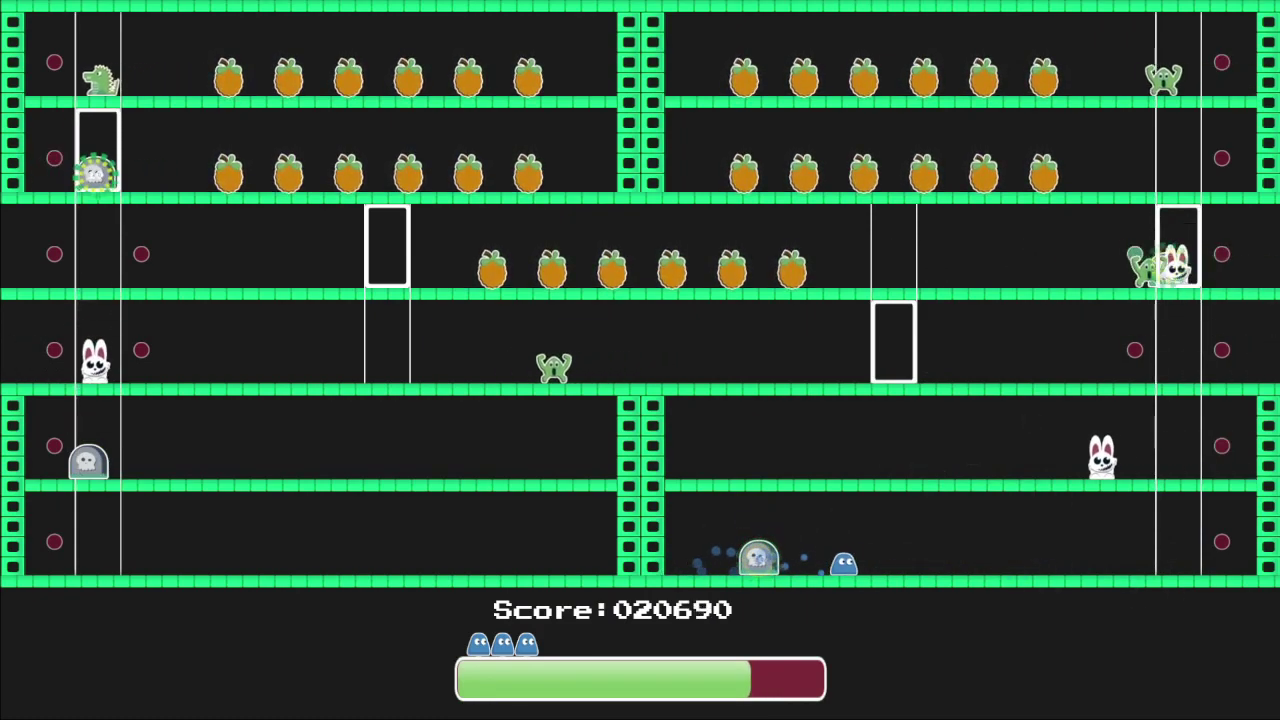
pyautogui.press('Right')
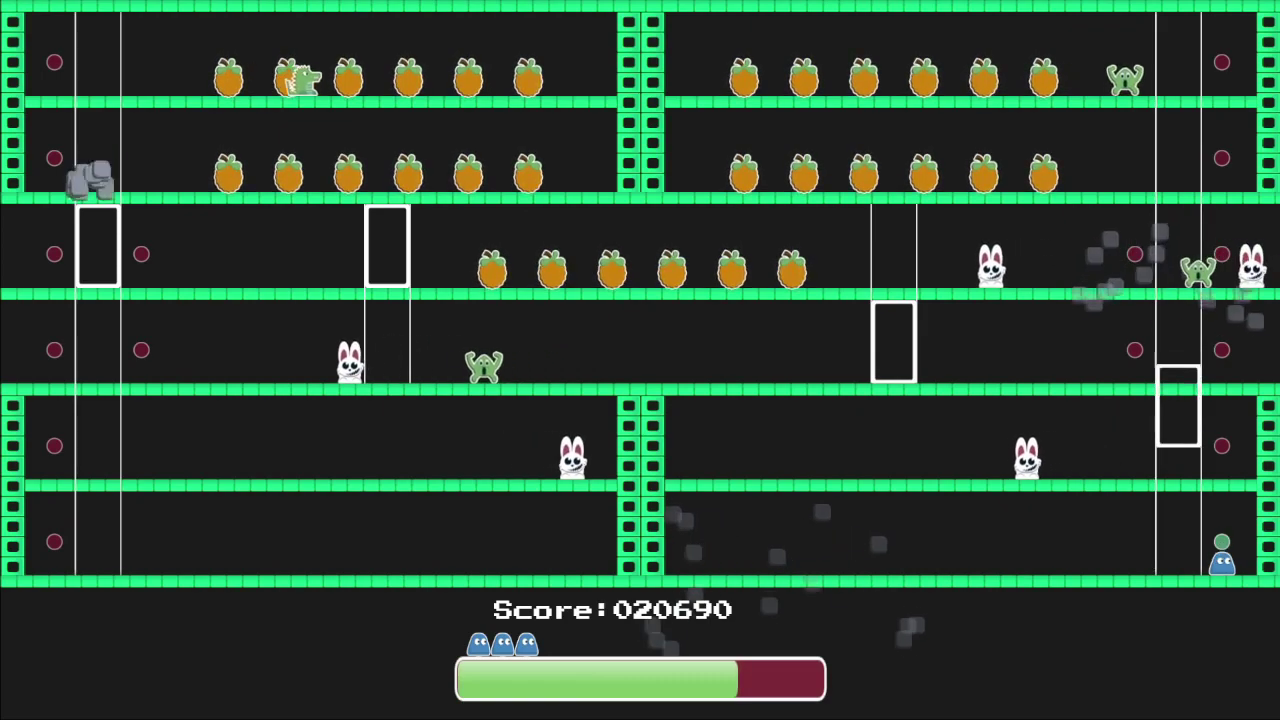
pyautogui.press('Left')
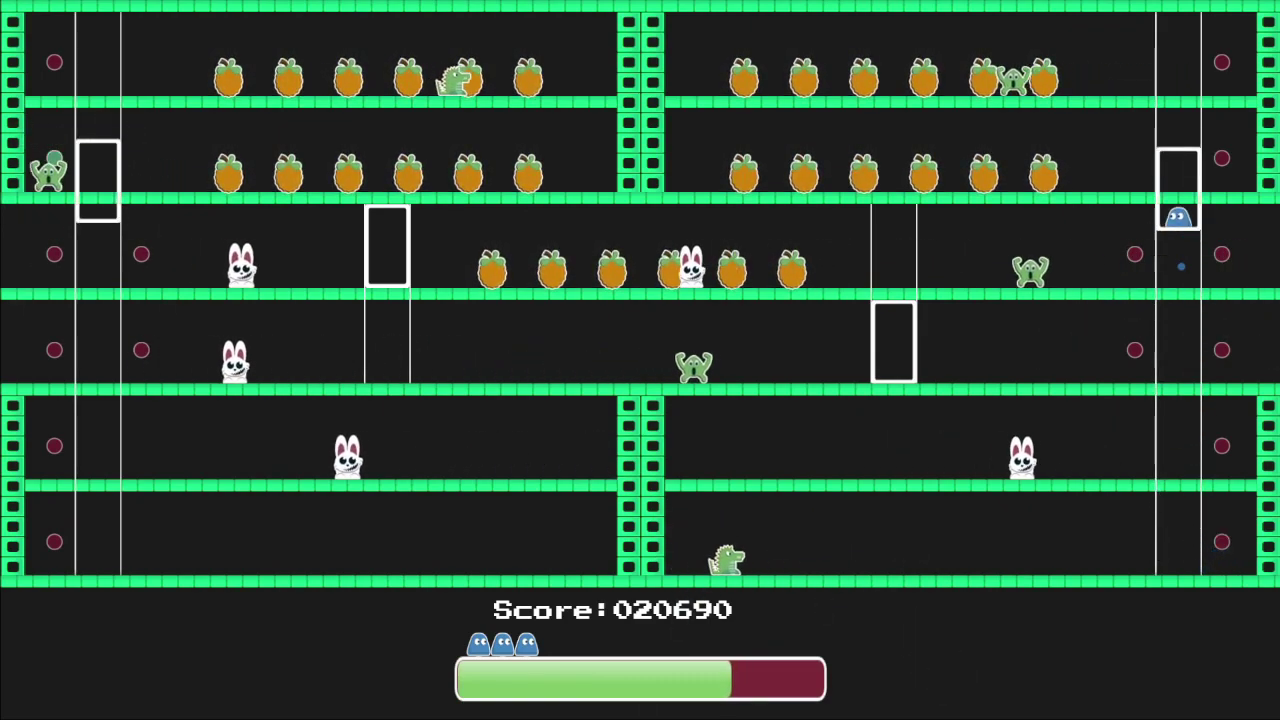
pyautogui.press('Right')
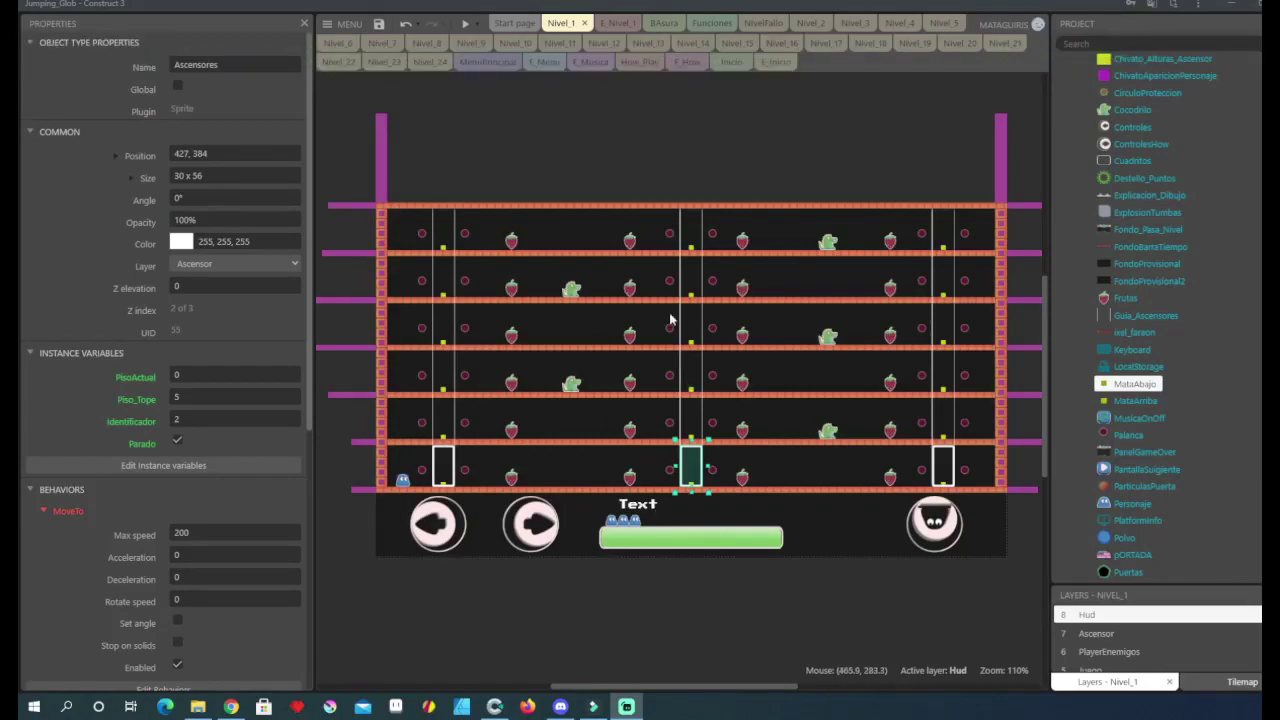
# Step: Check the arrow and jump touch buttons' properties, then view the top of the E_Nivel_1 event sheet
pyautogui.click(435, 528)
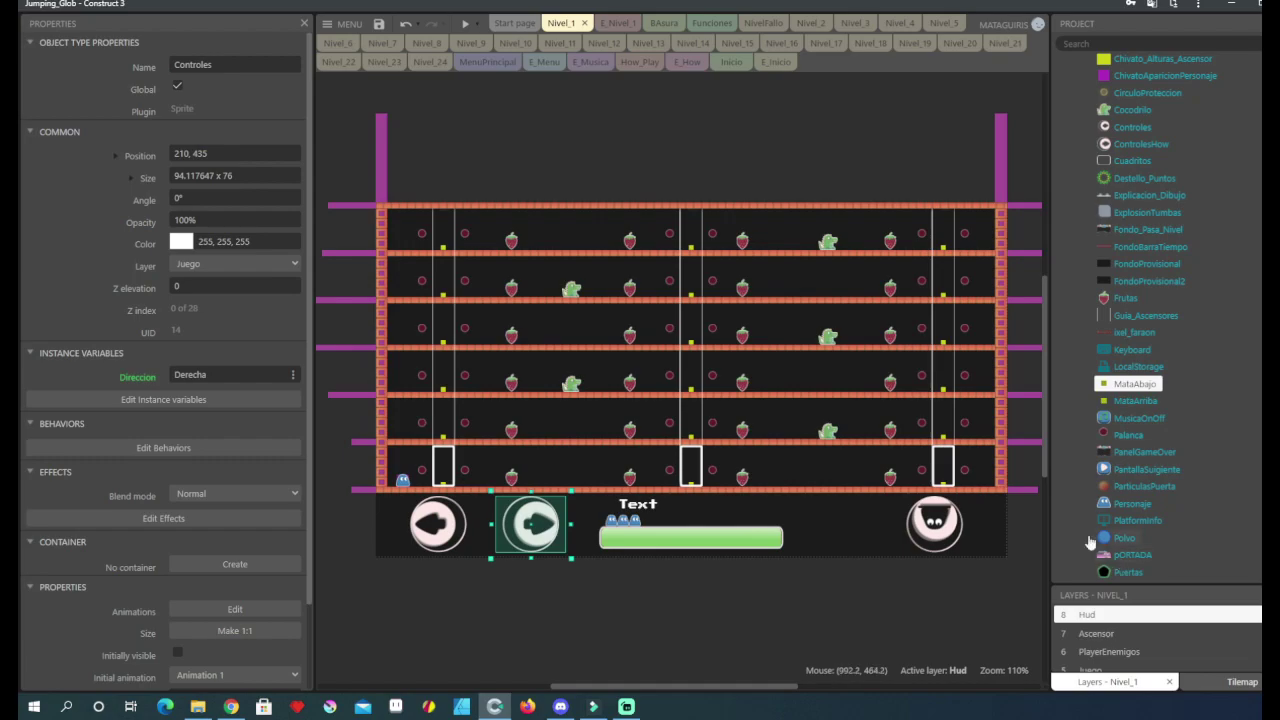
pyautogui.click(928, 530)
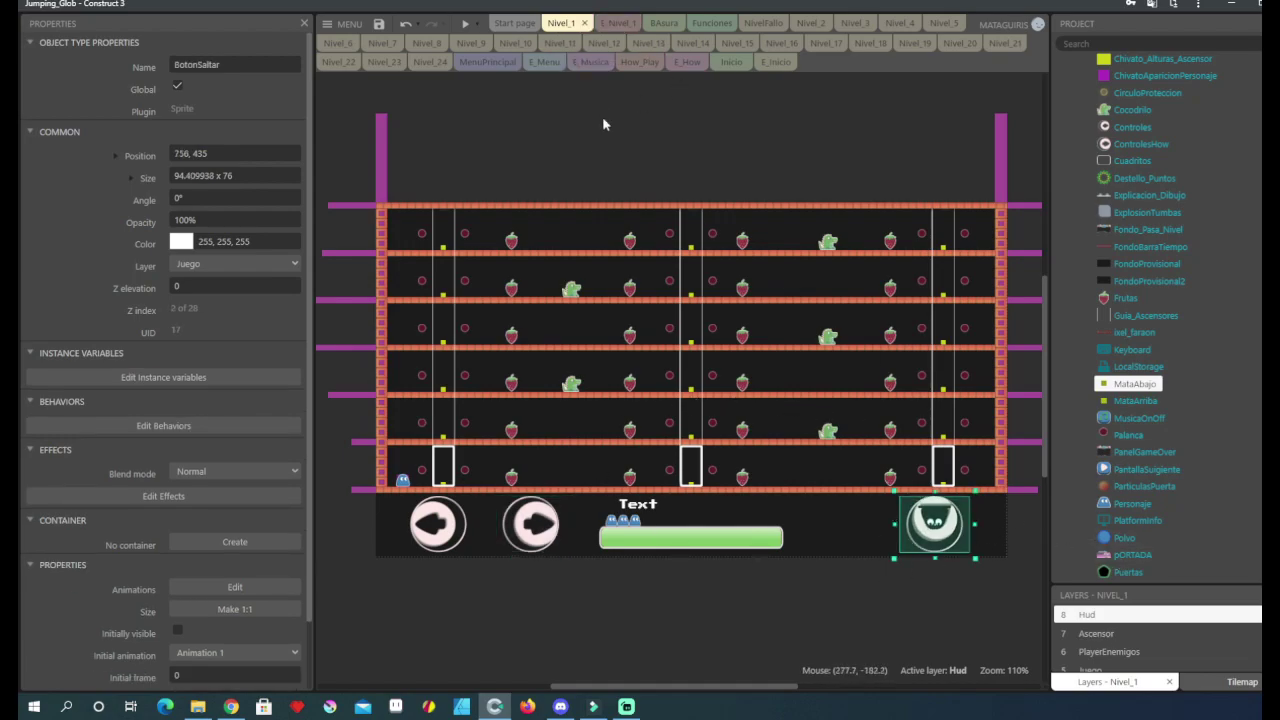
pyautogui.click(617, 23)
pyautogui.scroll(5, 760, 340)
pyautogui.scroll(5, 760, 340)
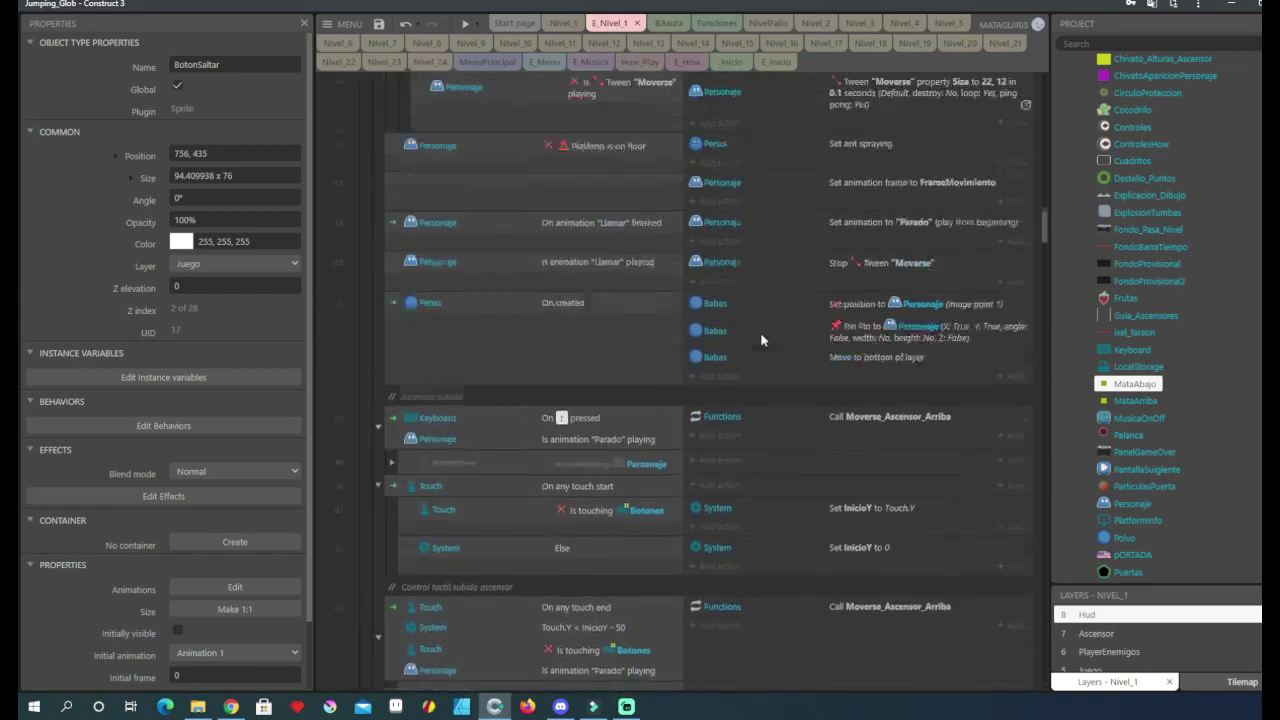
pyautogui.scroll(5, 760, 340)
pyautogui.scroll(5, 760, 340)
pyautogui.scroll(5, 760, 340)
pyautogui.scroll(3, 760, 340)
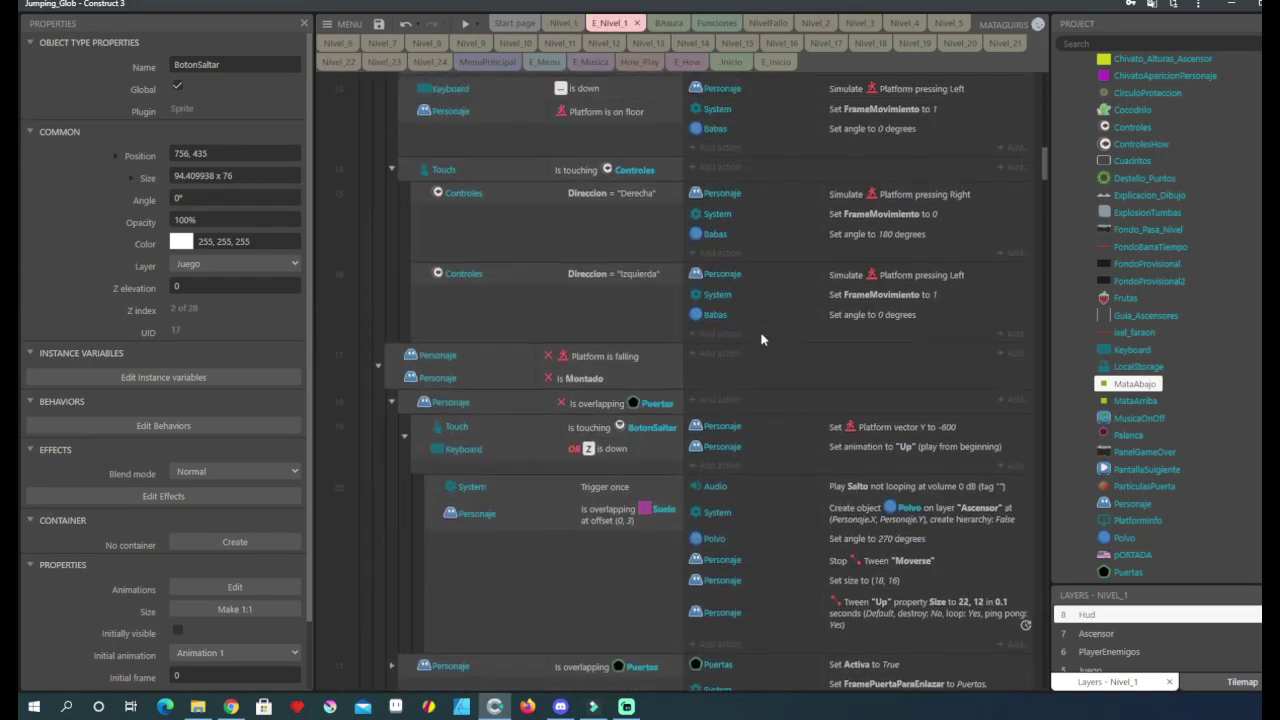
pyautogui.scroll(5, 760, 340)
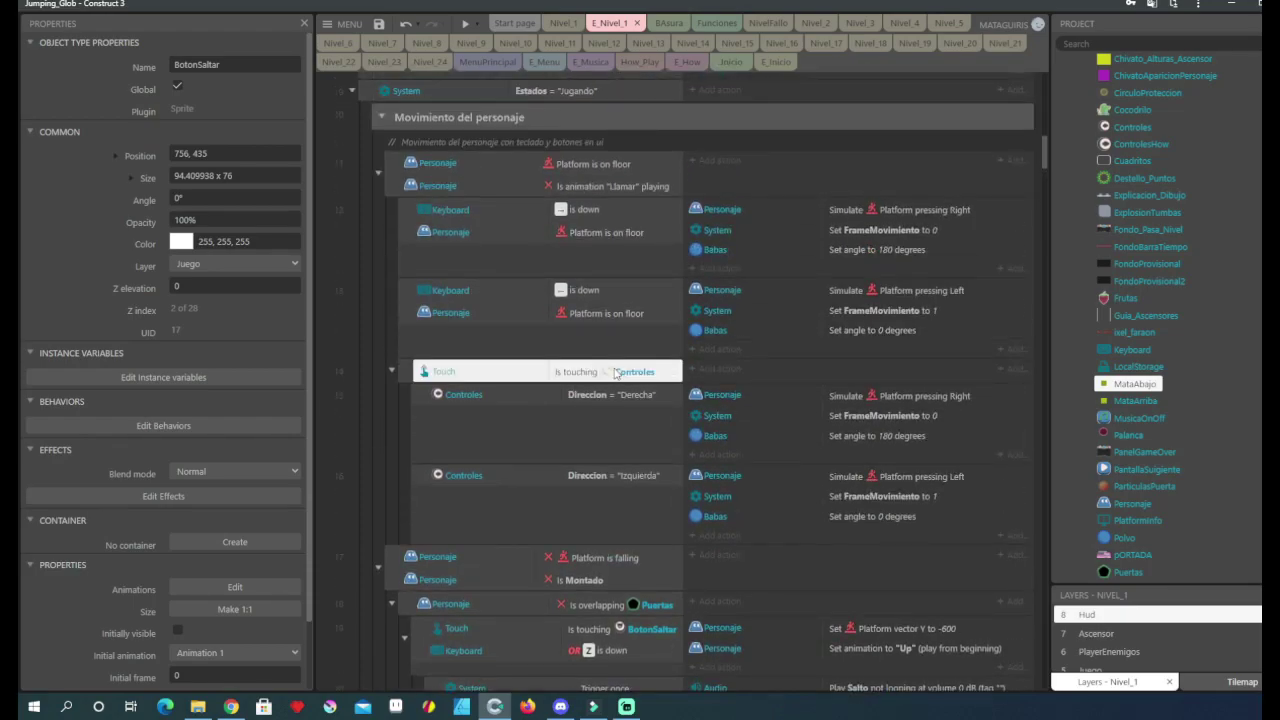
# Step: Scroll down E_Nivel_1 and select the Ascensos subida keyboard event
pyautogui.scroll(-5, 828, 556)
pyautogui.scroll(-5, 827, 445)
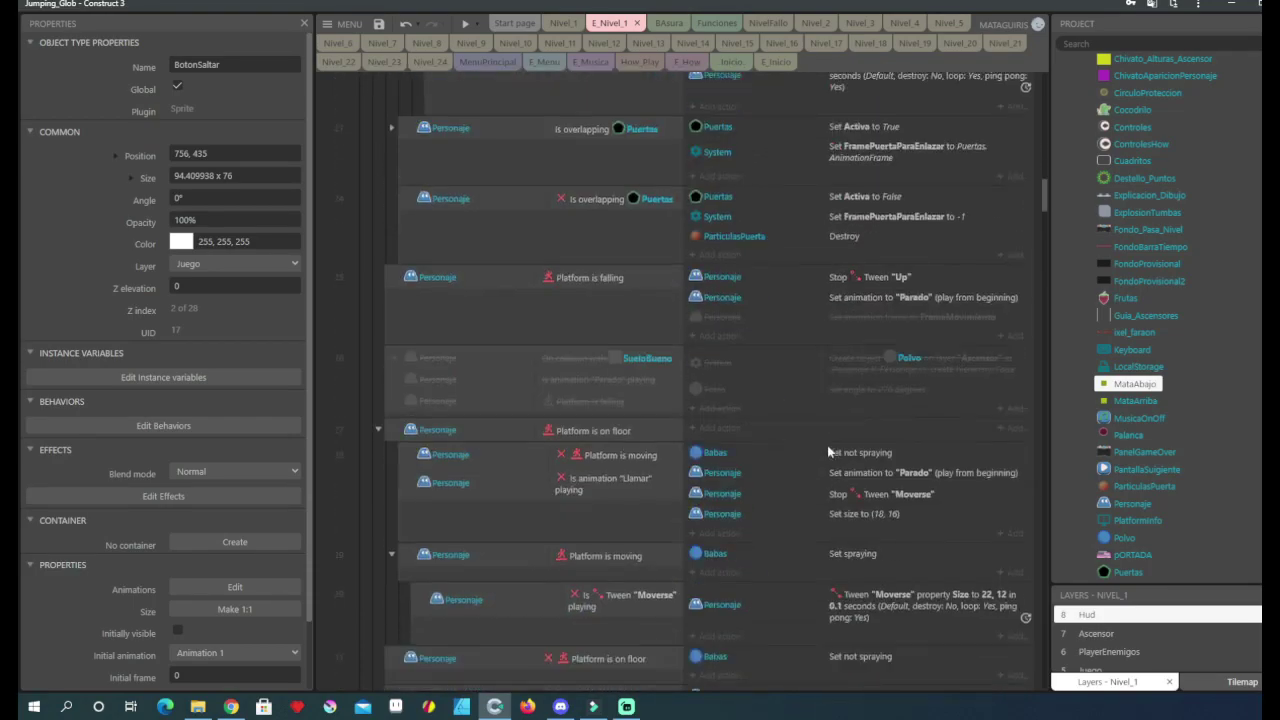
pyautogui.scroll(-5, 821, 439)
pyautogui.scroll(-5, 812, 443)
pyautogui.scroll(-5, 812, 440)
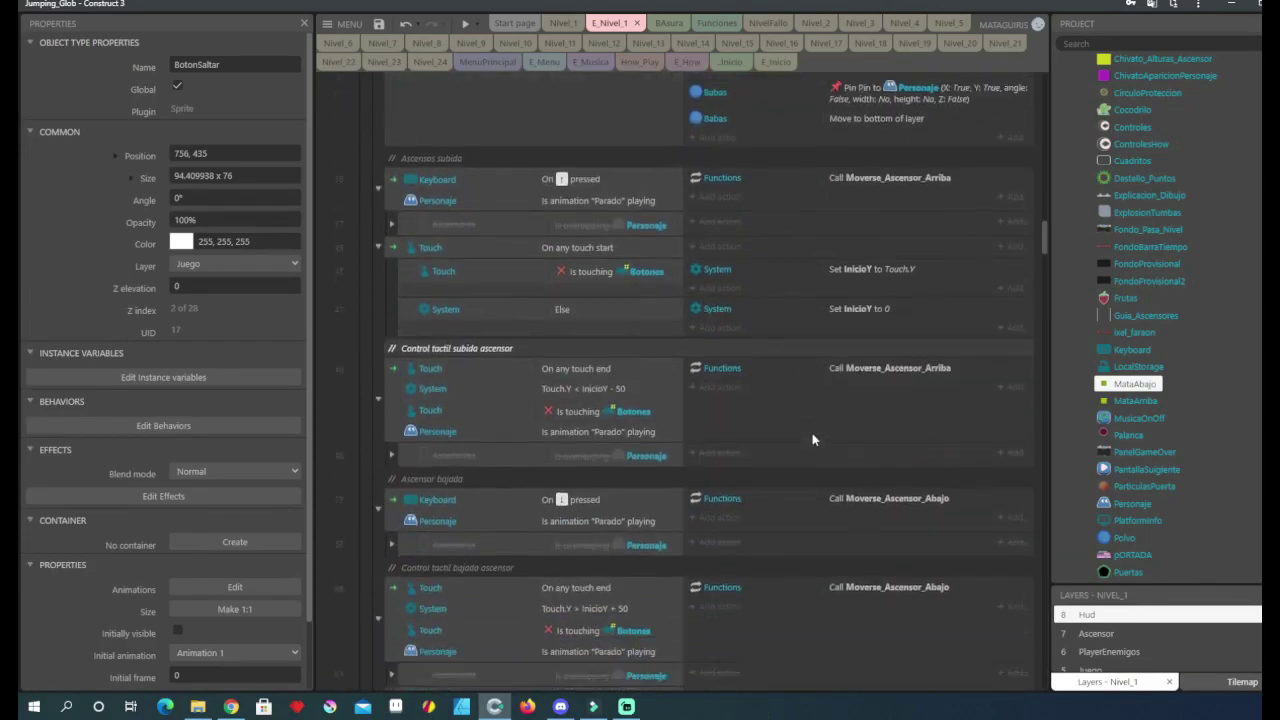
pyautogui.scroll(-2, 810, 436)
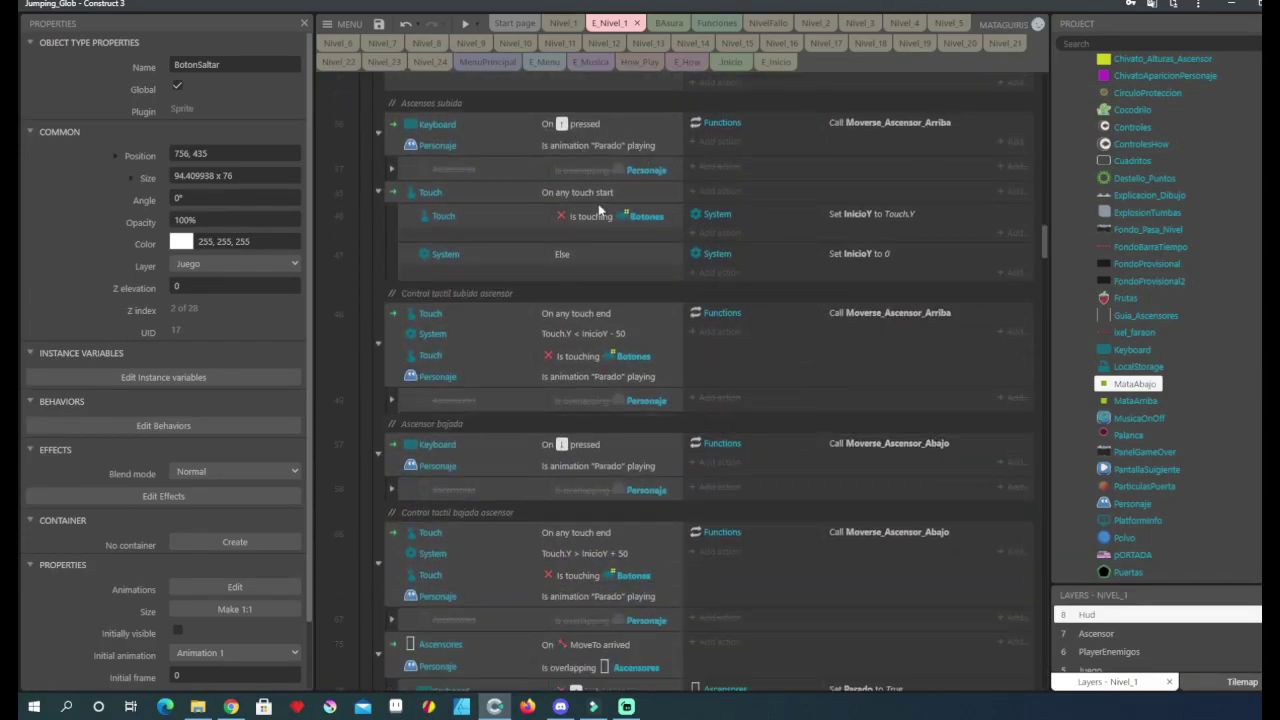
pyautogui.scroll(-2, 831, 224)
pyautogui.scroll(-4, 774, 208)
pyautogui.scroll(-1, 774, 208)
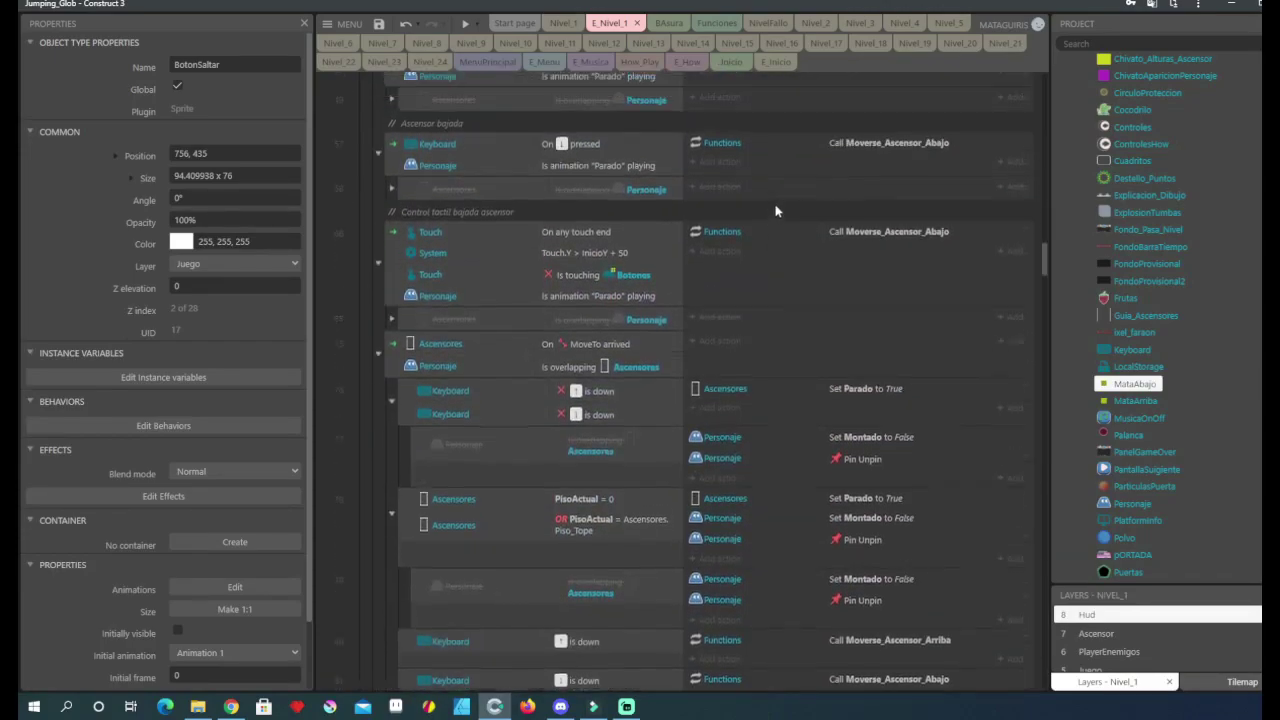
pyautogui.scroll(7, 462, 226)
pyautogui.click(387, 201)
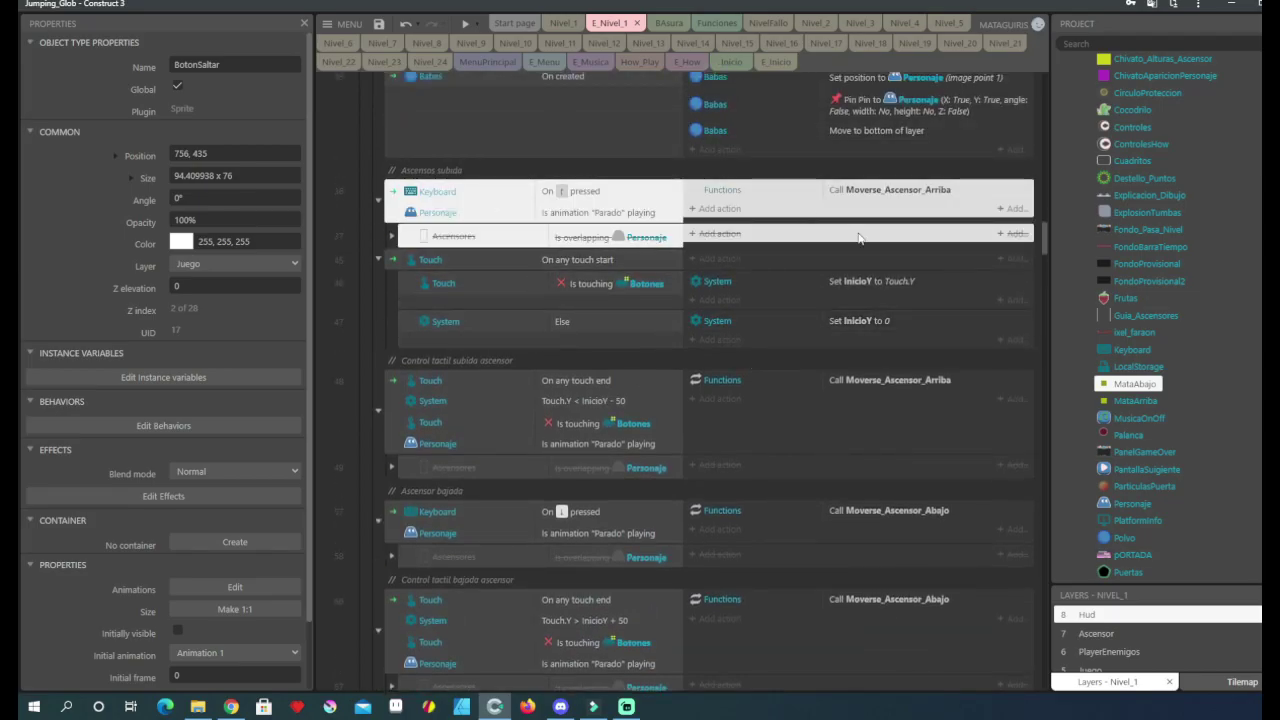
pyautogui.click(563, 22)
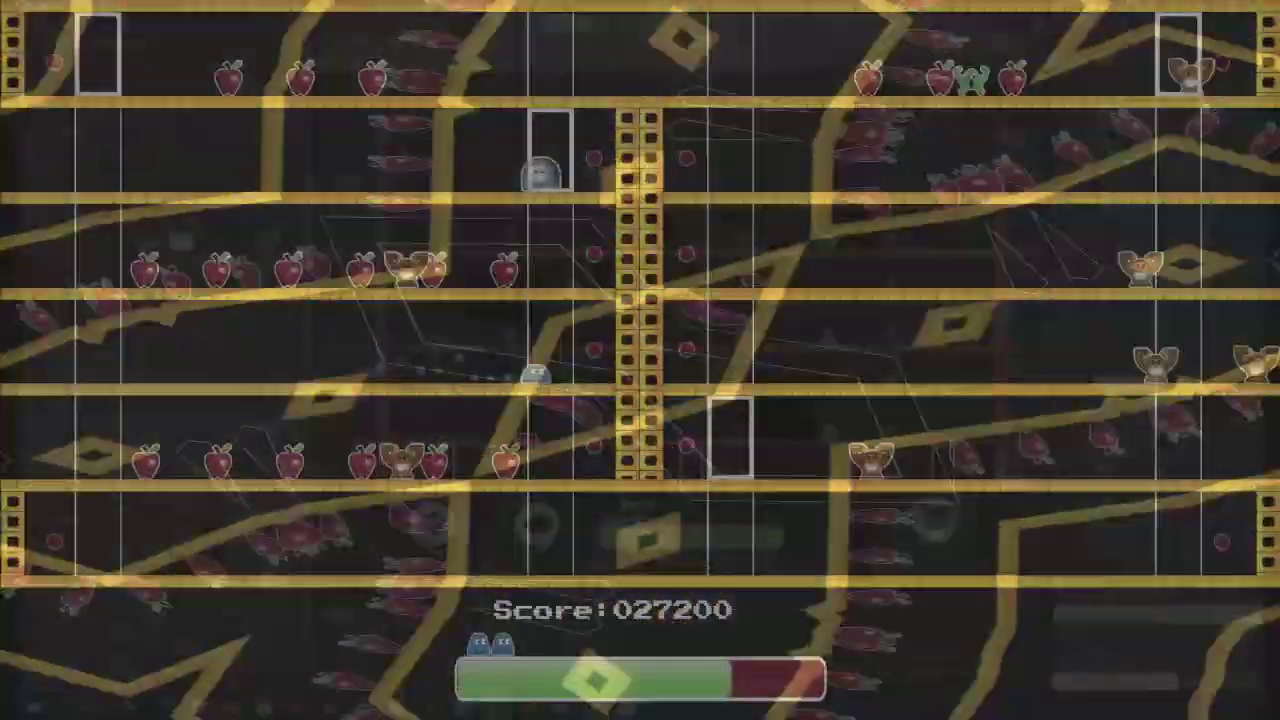
# Step: Ride the elevators and run back and forth along floor 5 collecting apples
pyautogui.press('Left')
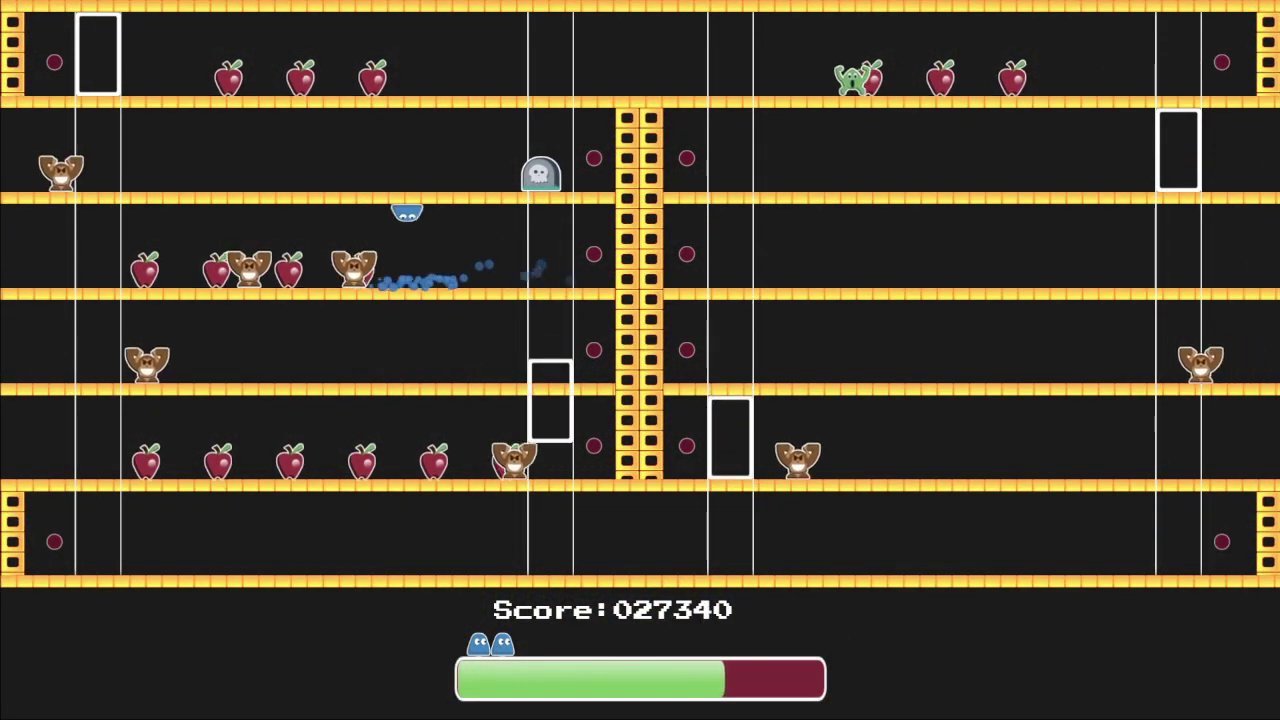
pyautogui.press('Right')
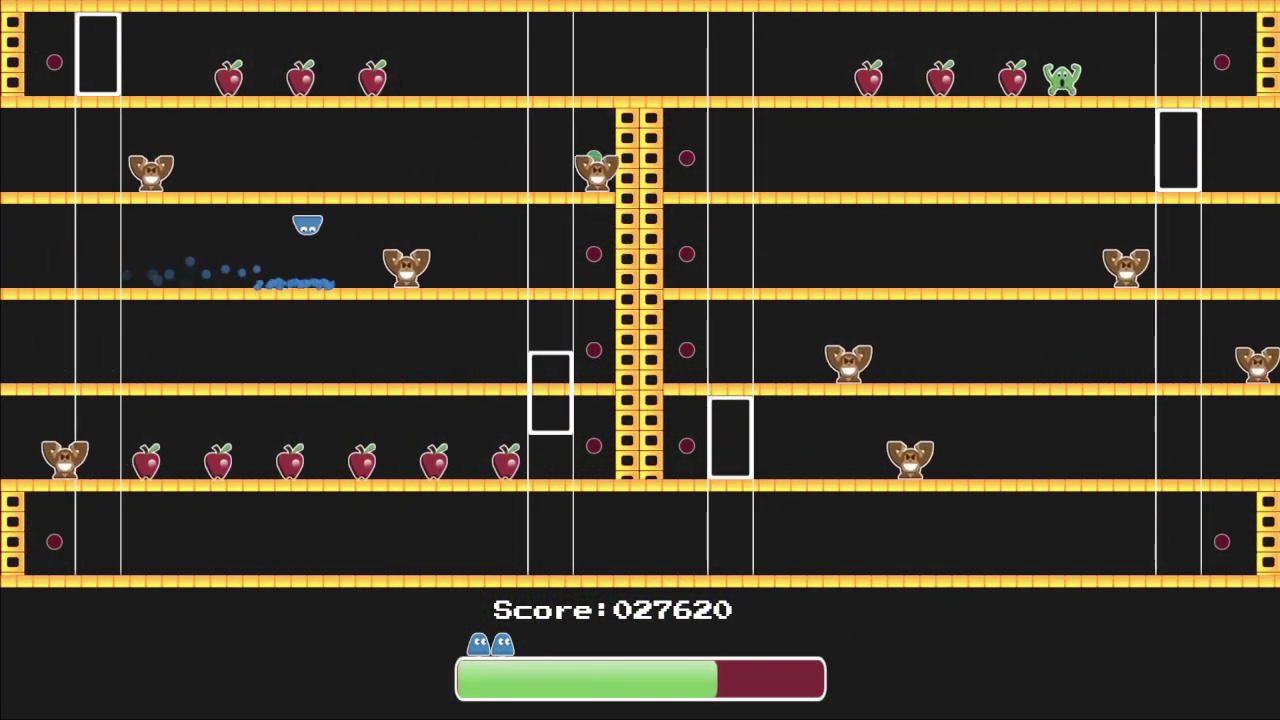
pyautogui.press('Up')
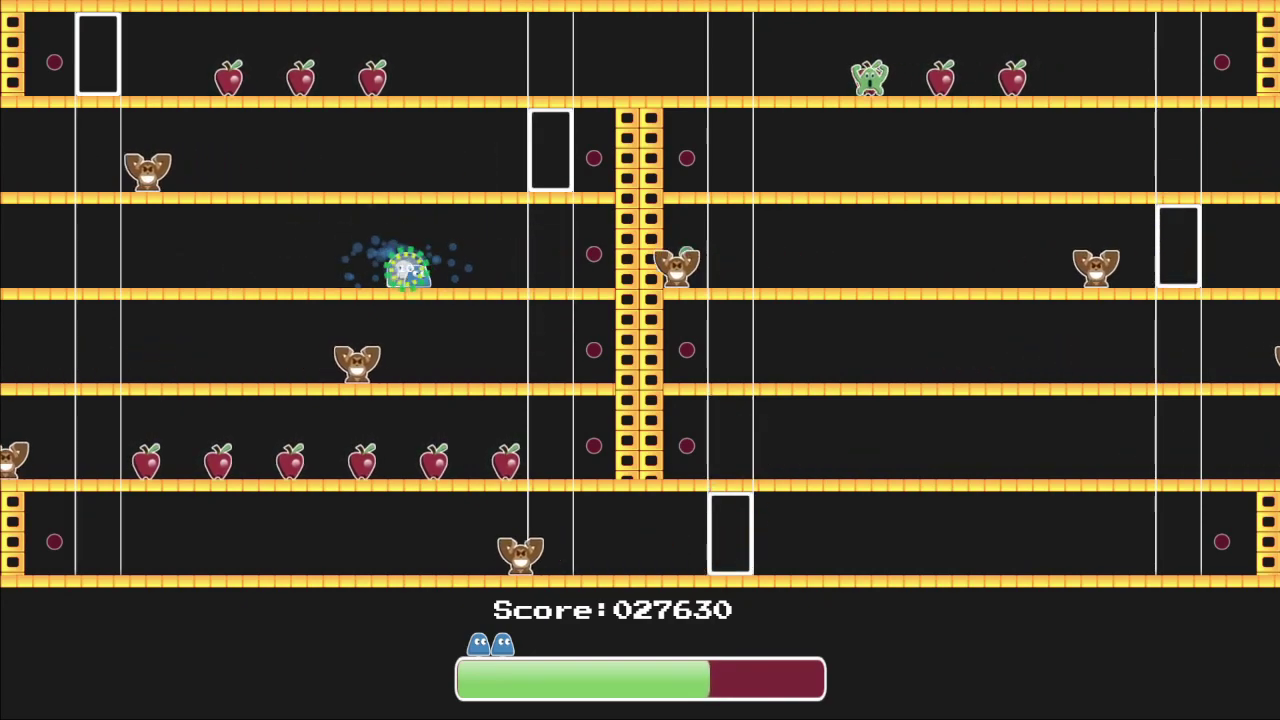
pyautogui.press('Left')
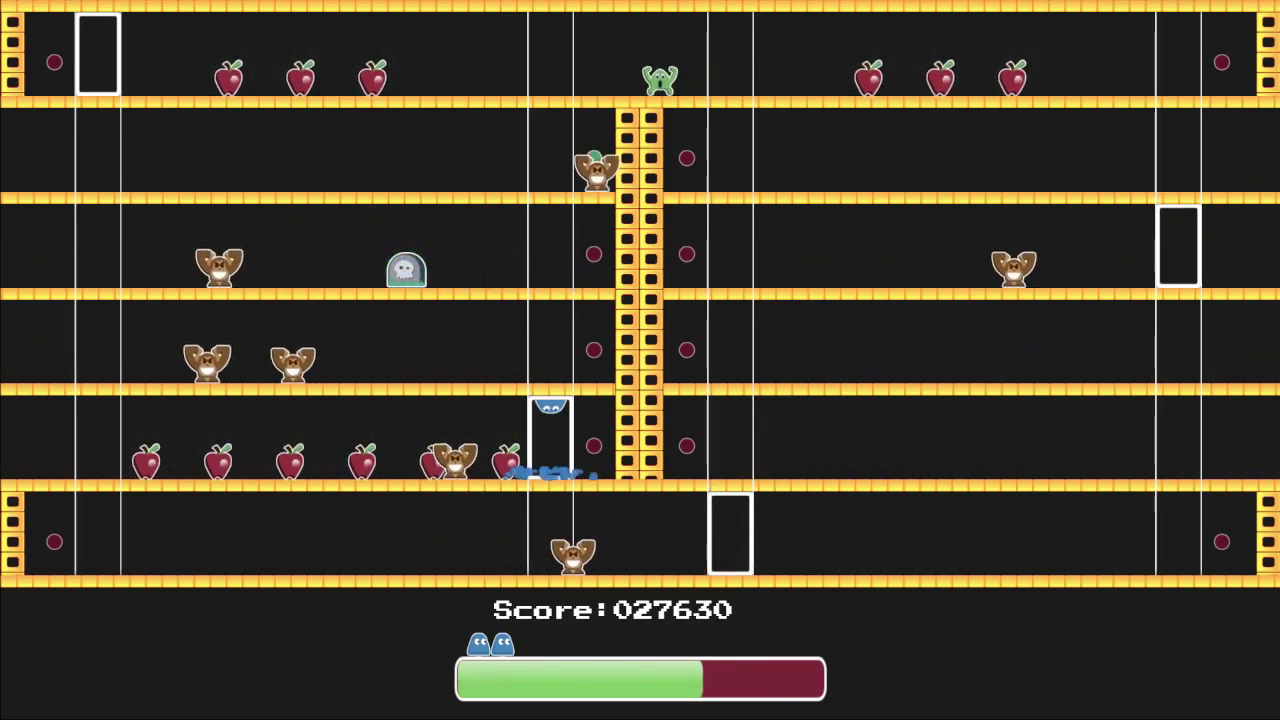
pyautogui.press('Left')
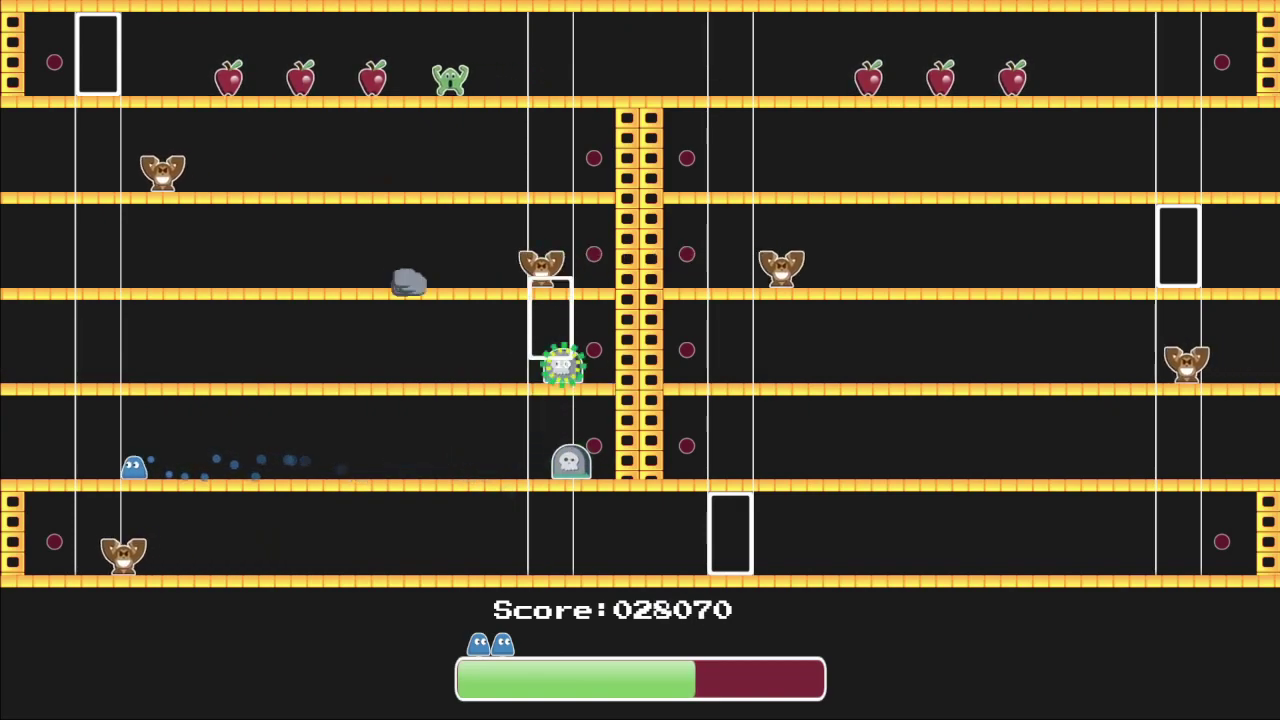
pyautogui.press('Right')
pyautogui.press('Left')
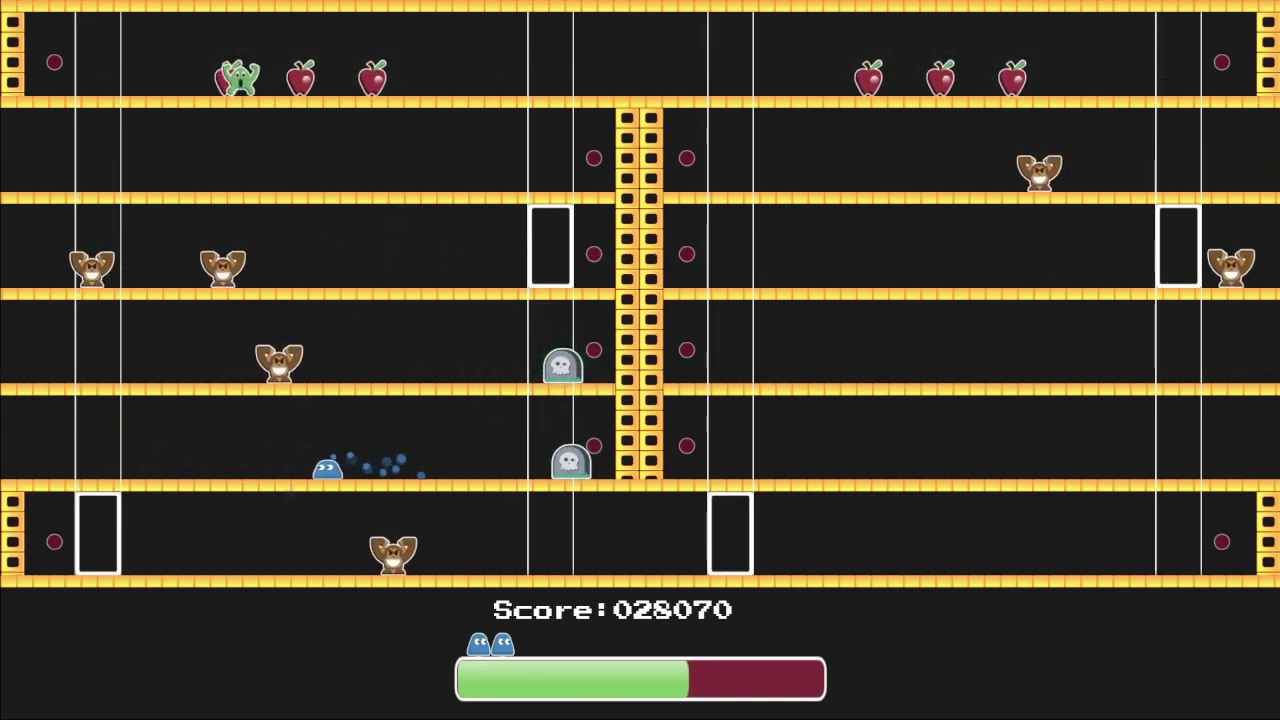
pyautogui.press('Right')
# Step: Flip onto the ceiling over the green monster and drop down to squash it into a tombstone
pyautogui.press('Up')
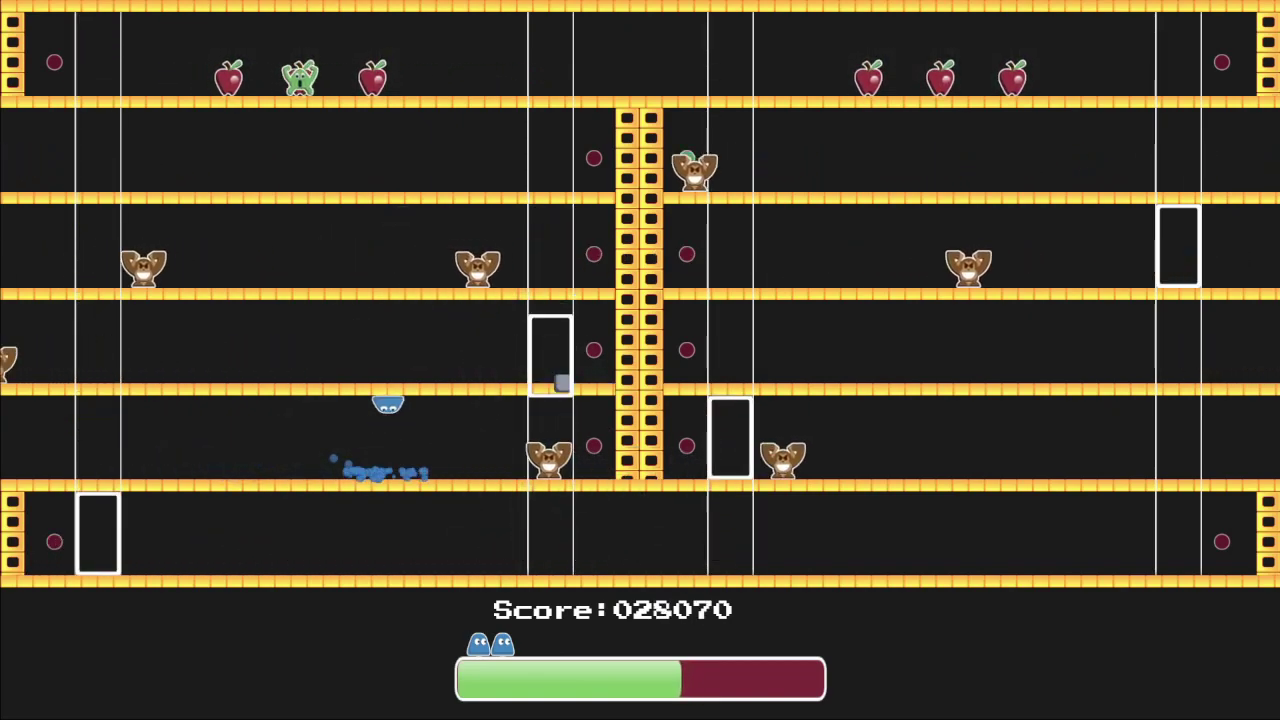
pyautogui.press('Down')
pyautogui.press('Right')
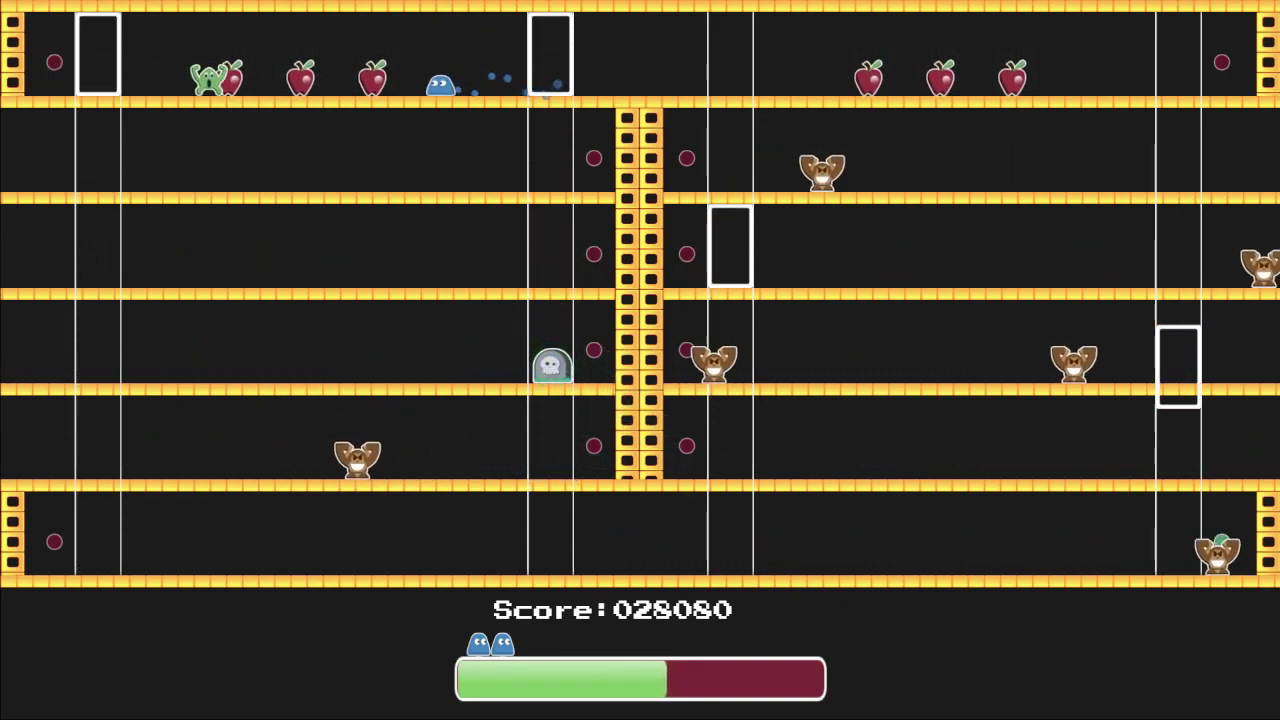
pyautogui.press('Up')
pyautogui.press('Down')
pyautogui.press('Right')
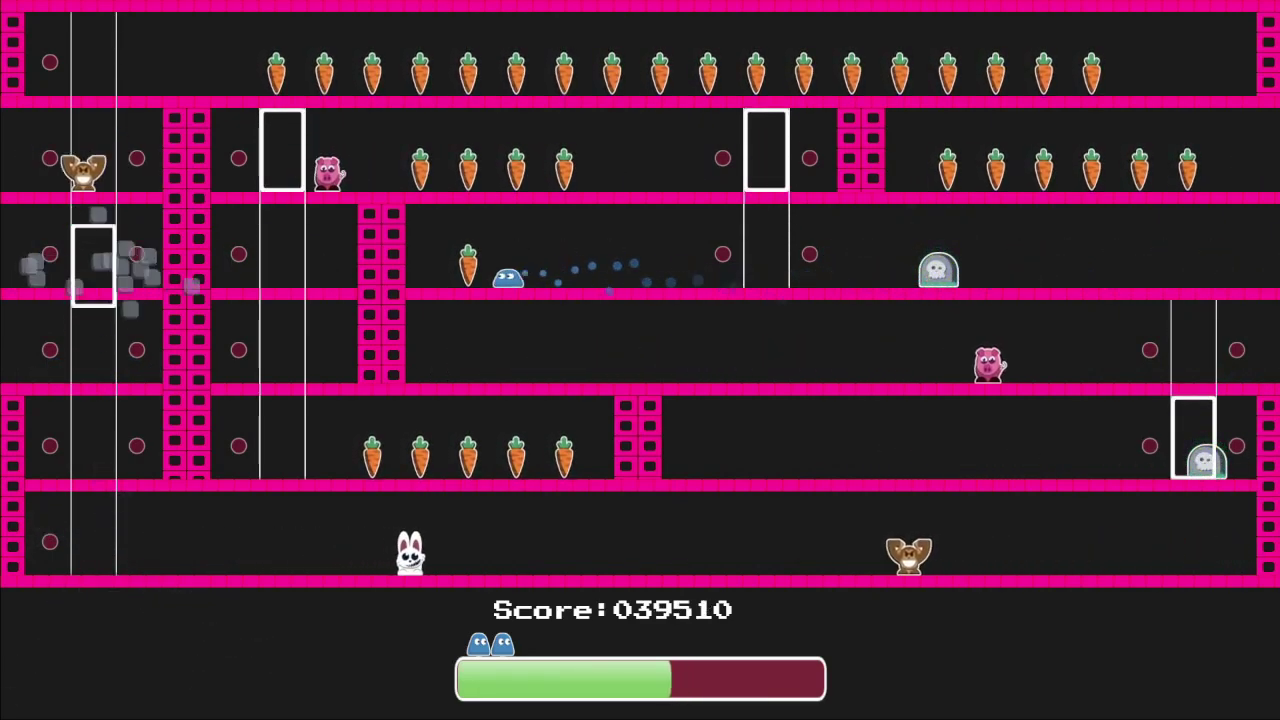
# Step: Ride the elevators between rows one to three, eating the carrots along each row
pyautogui.press('Right')
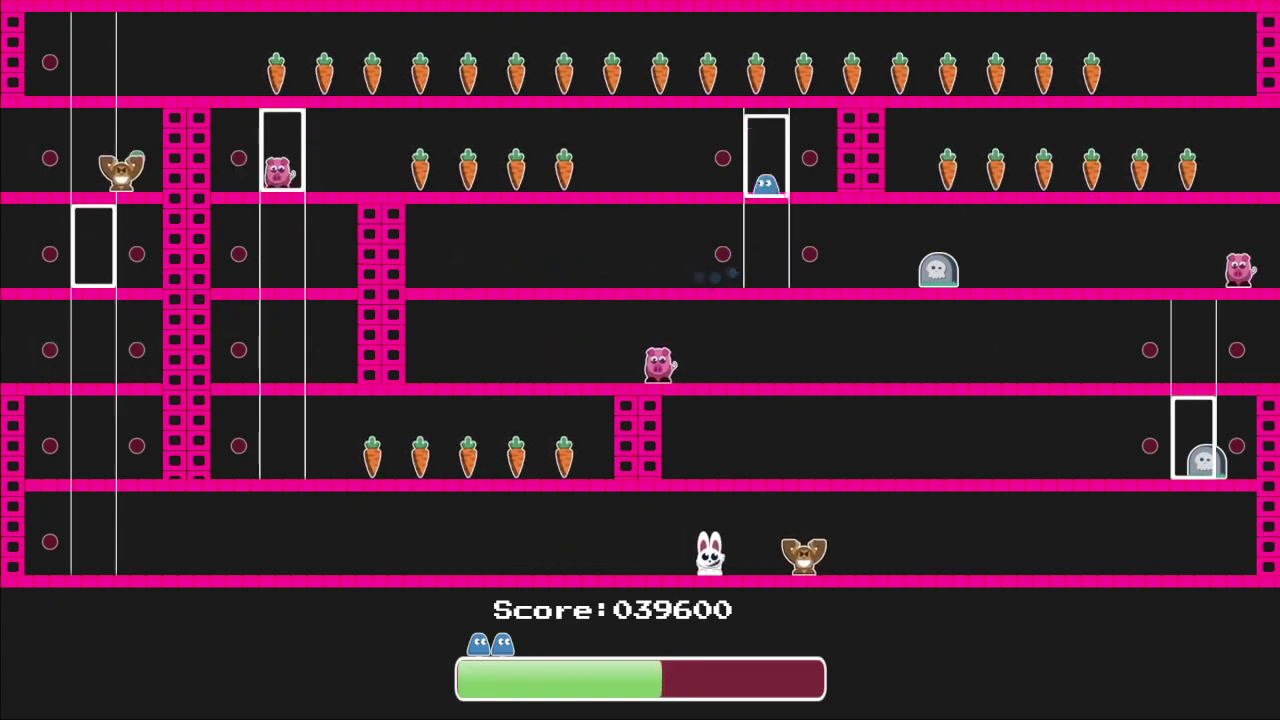
pyautogui.press('Left')
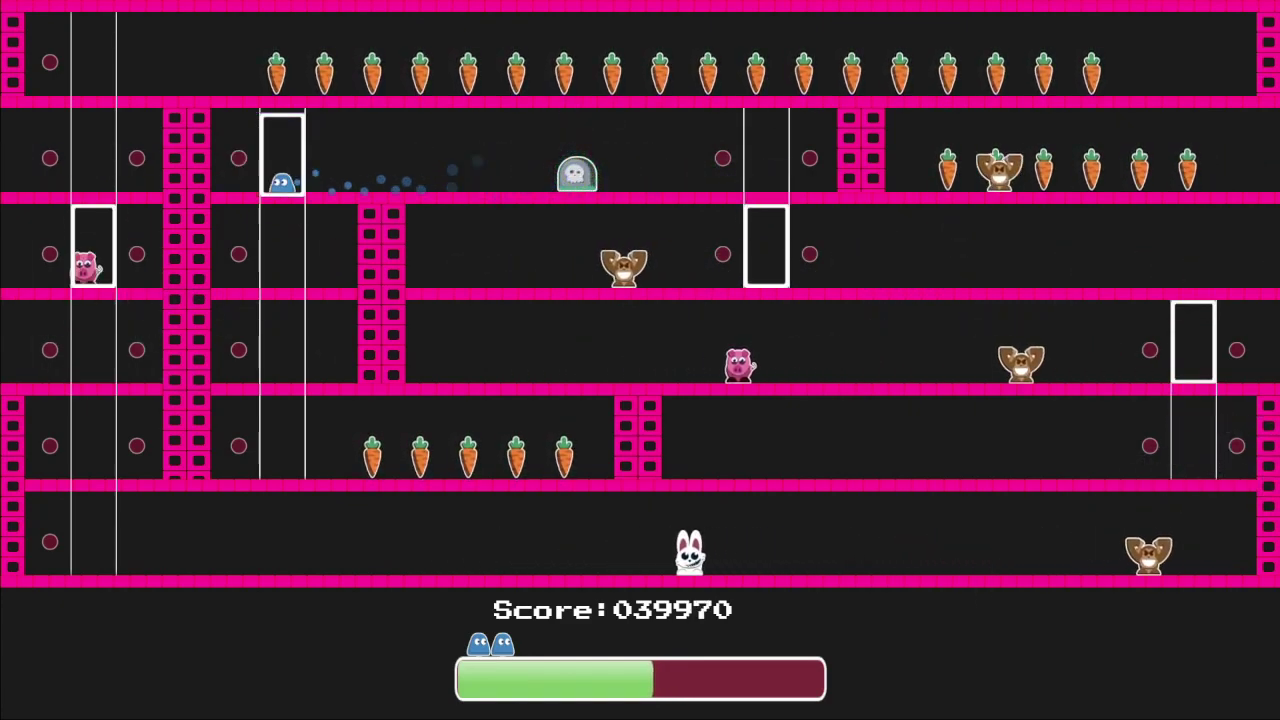
pyautogui.press('Right')
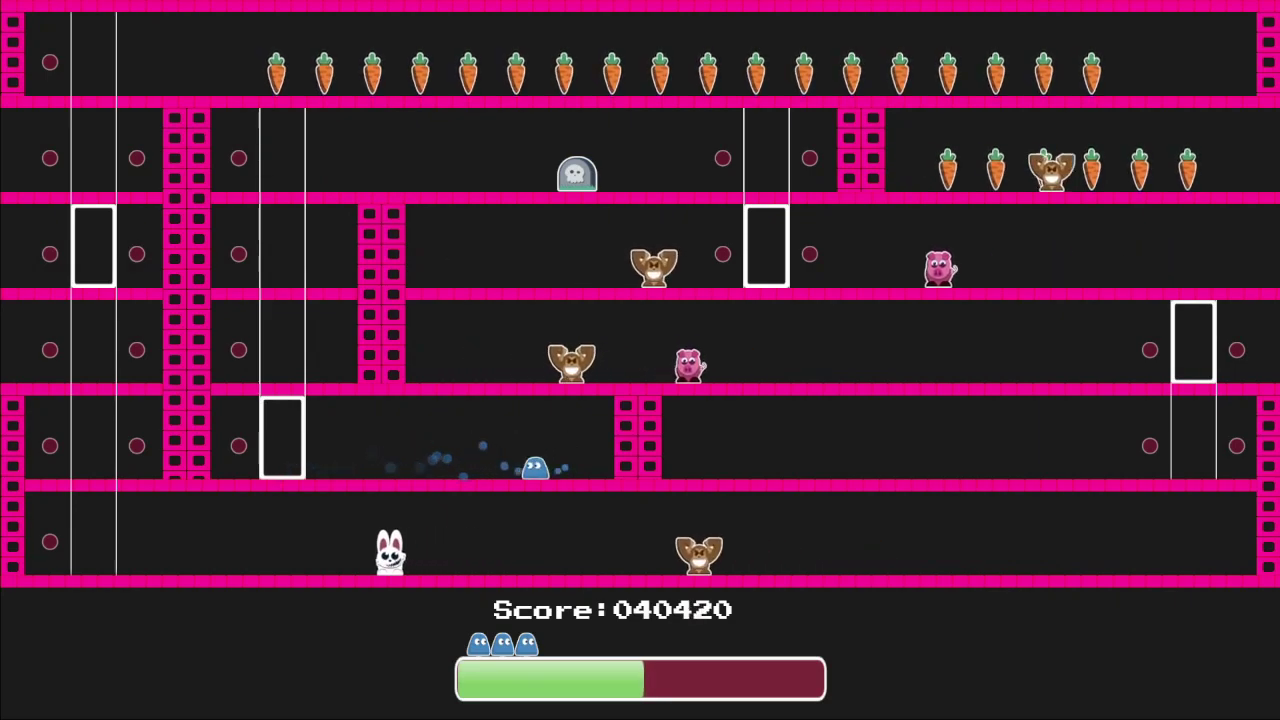
pyautogui.press('Left')
pyautogui.press('Right')
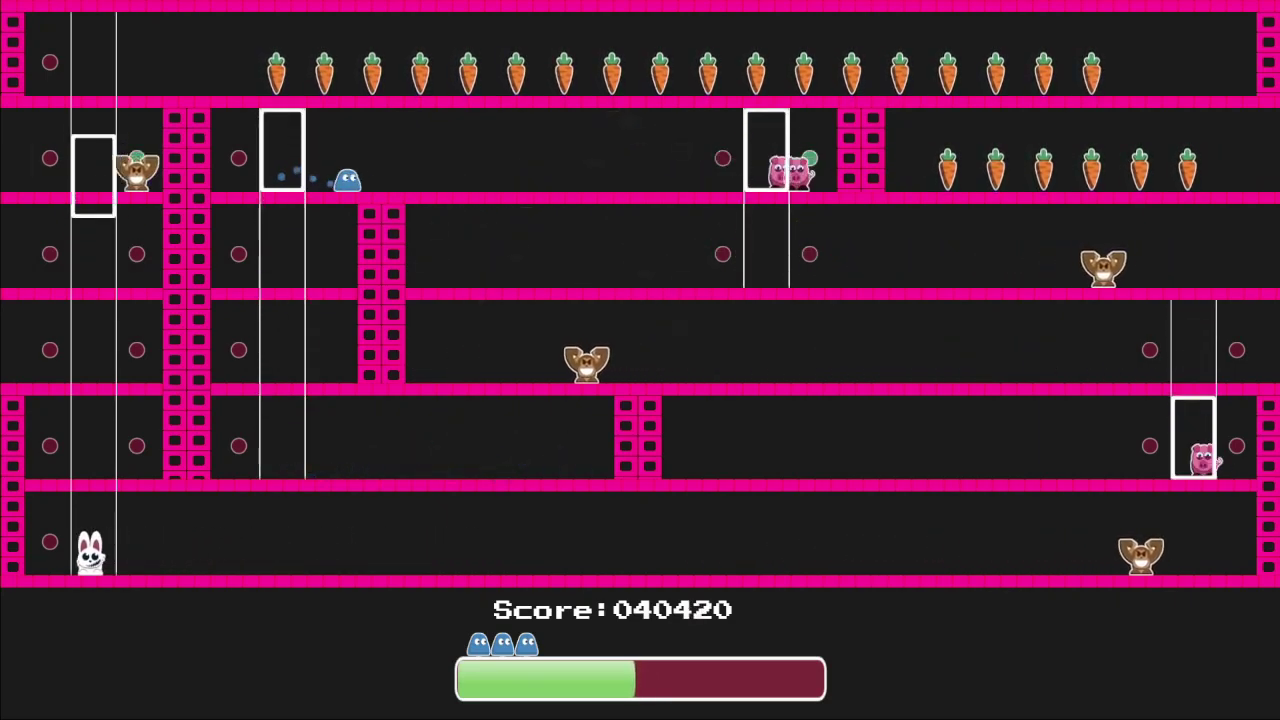
pyautogui.press('Right')
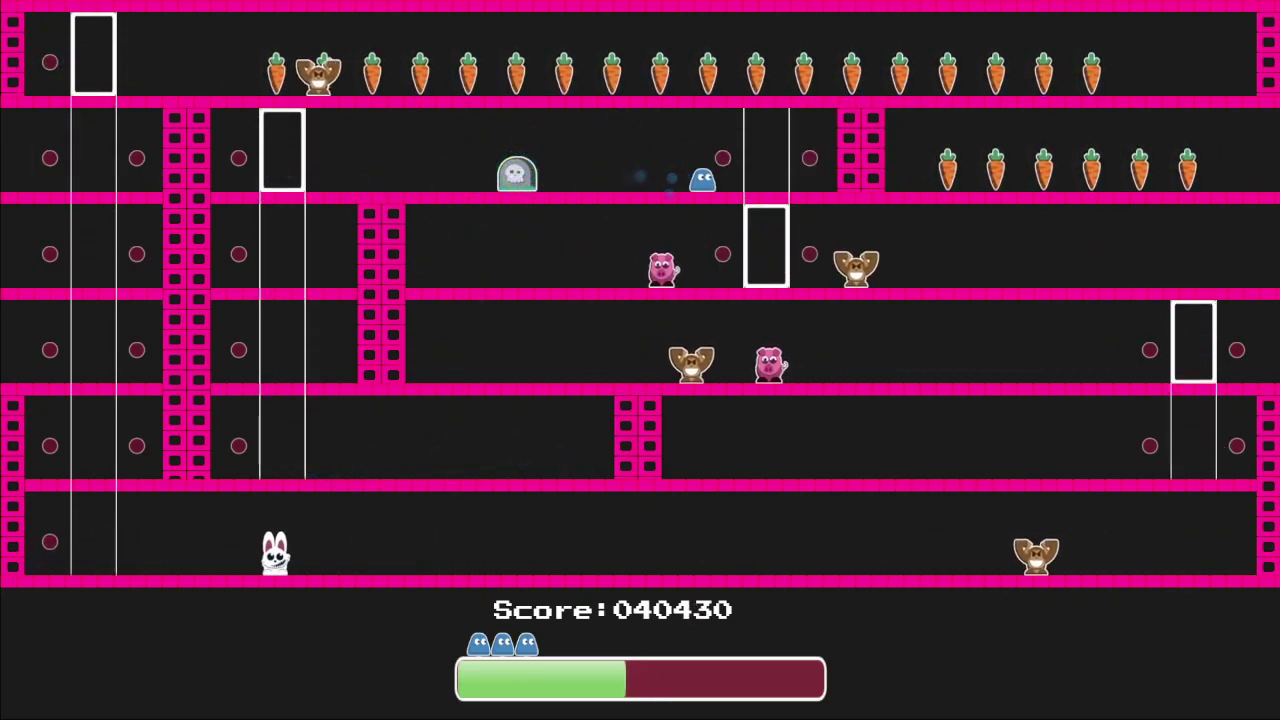
pyautogui.press('Right')
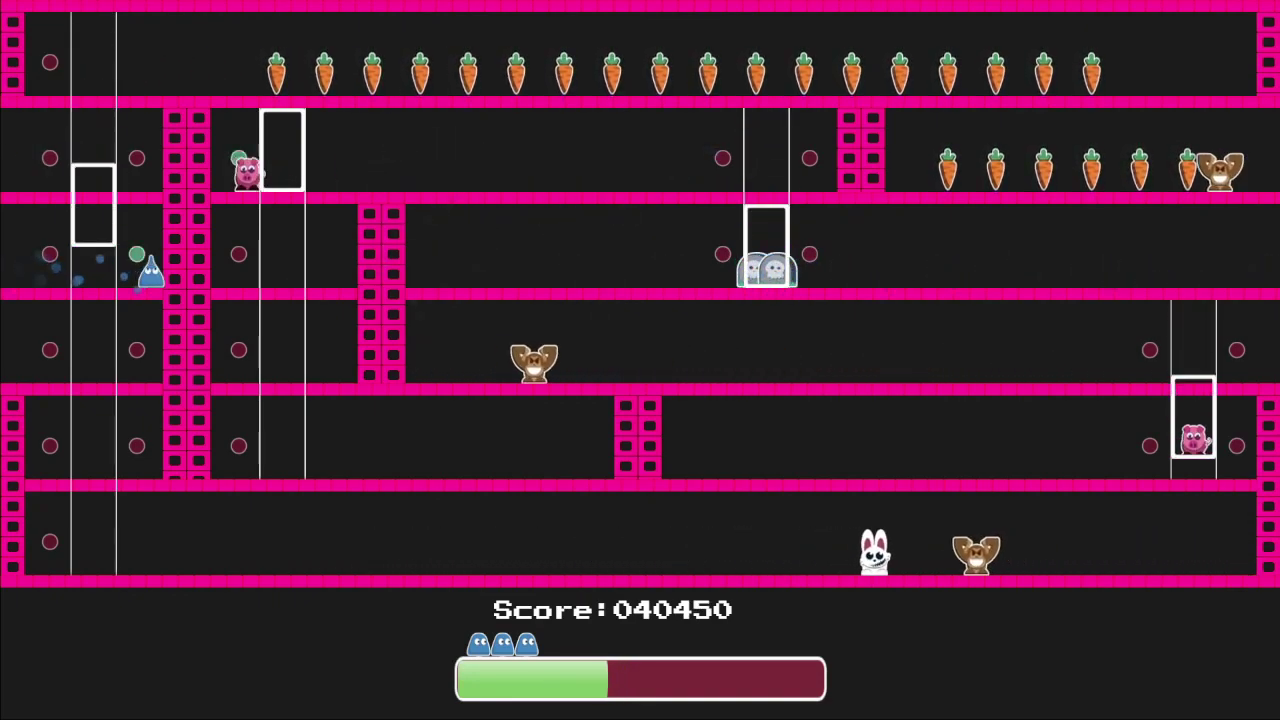
pyautogui.press('Left')
# Step: Eat the top-row and second-row carrots, then dismiss the Completed screen at score 043210
pyautogui.press('Right')
pyautogui.press('Right')
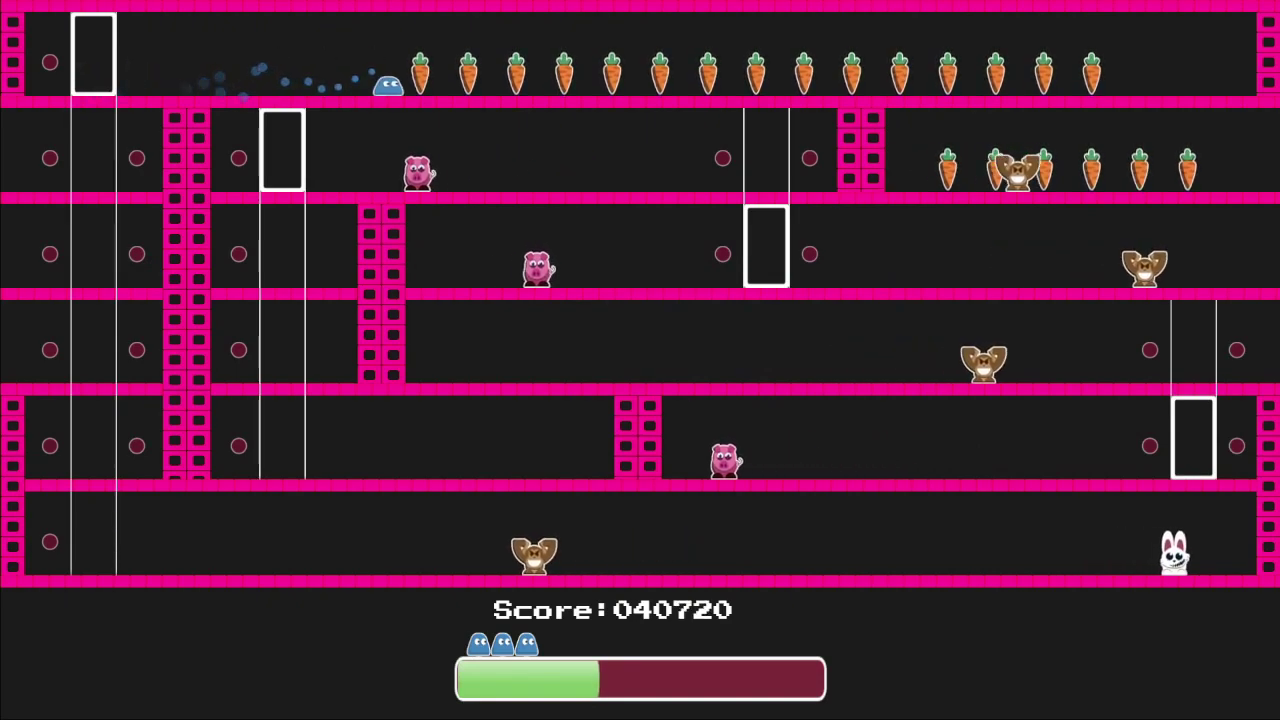
pyautogui.press('Right')
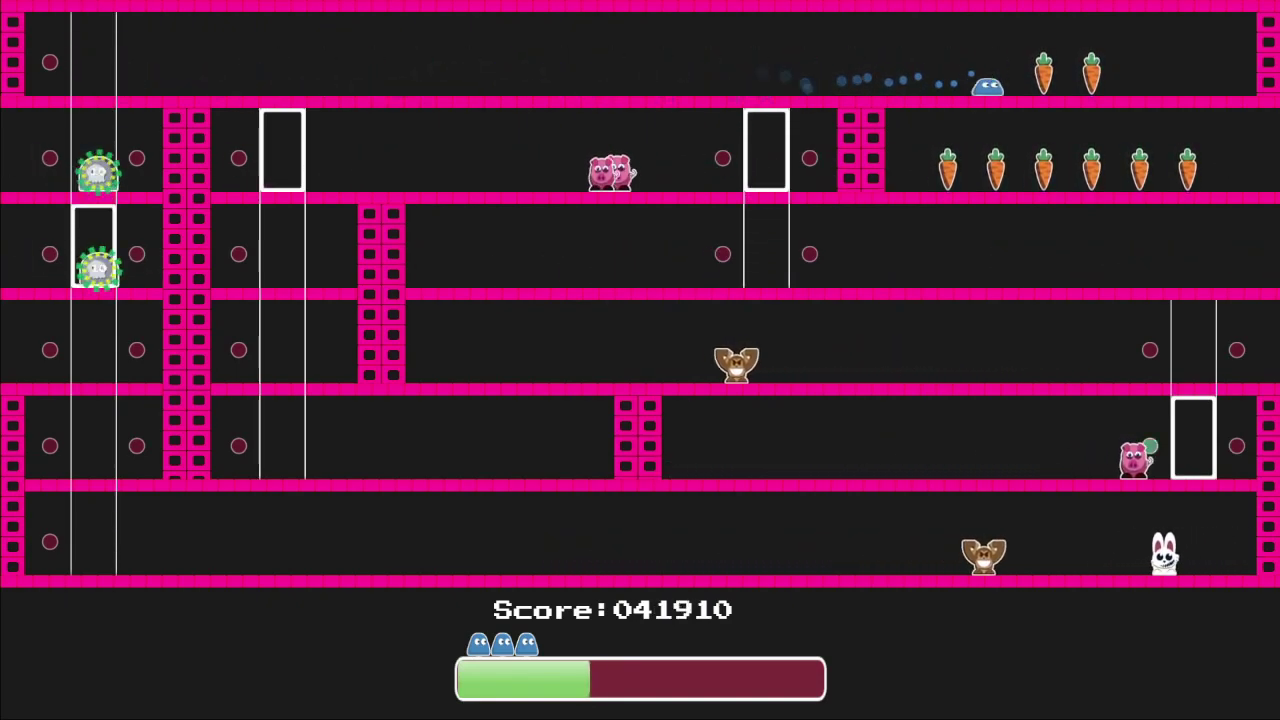
pyautogui.press('Right')
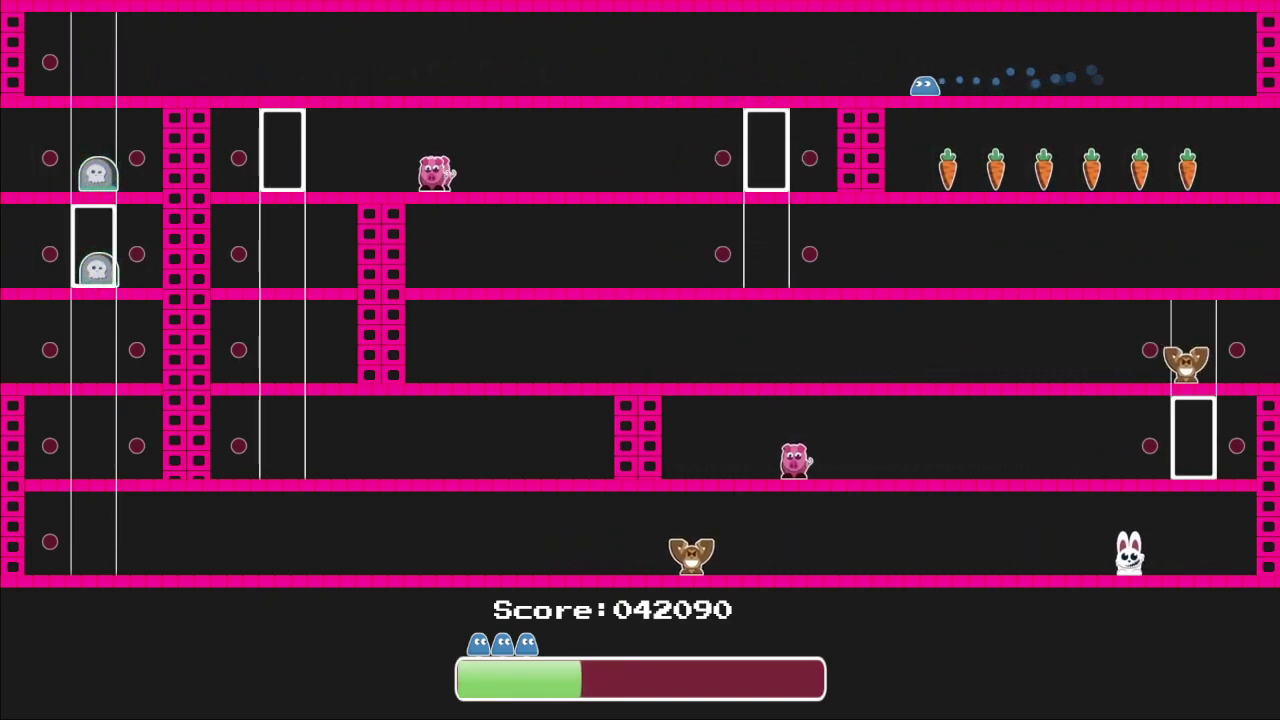
pyautogui.press('Left')
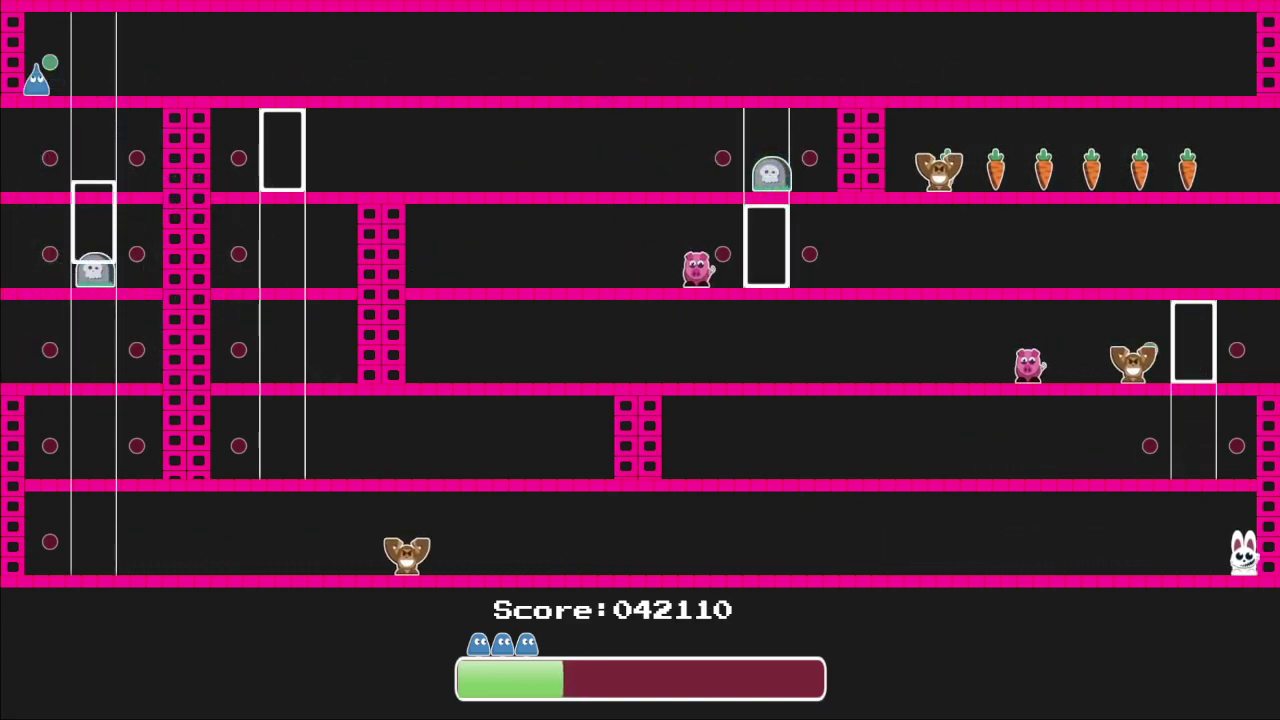
pyautogui.press('Left')
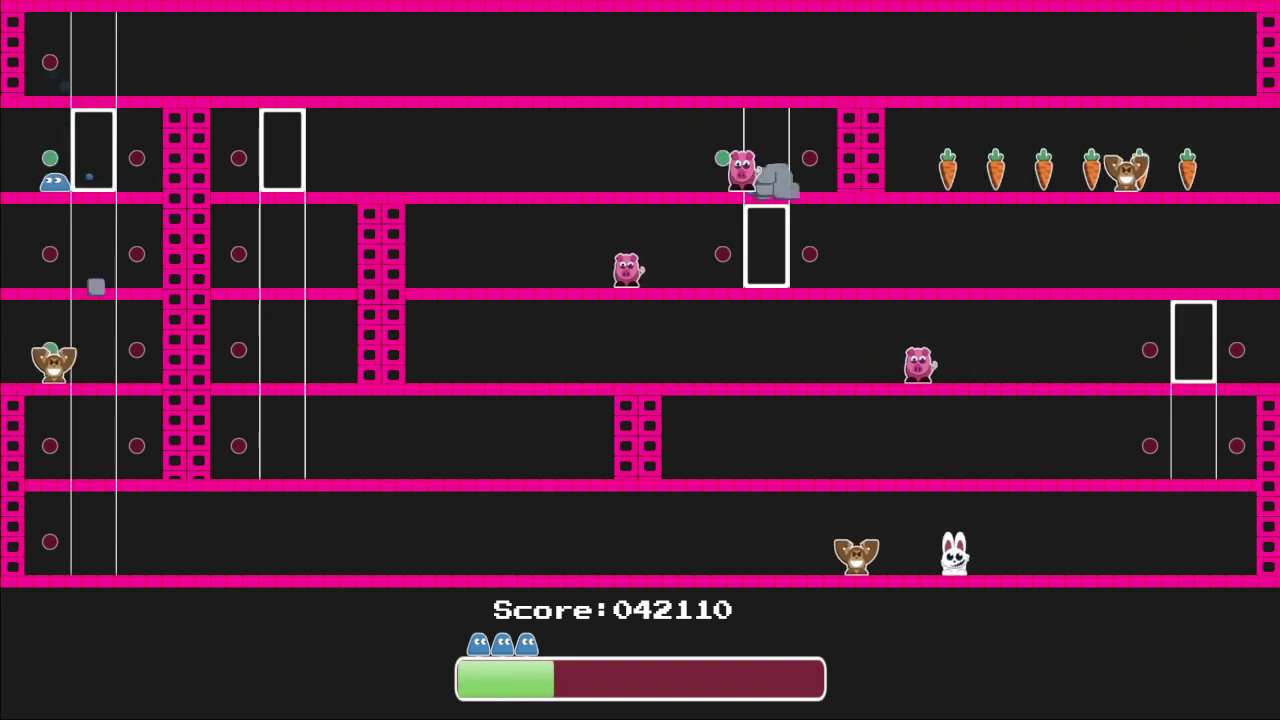
pyautogui.press('Up')
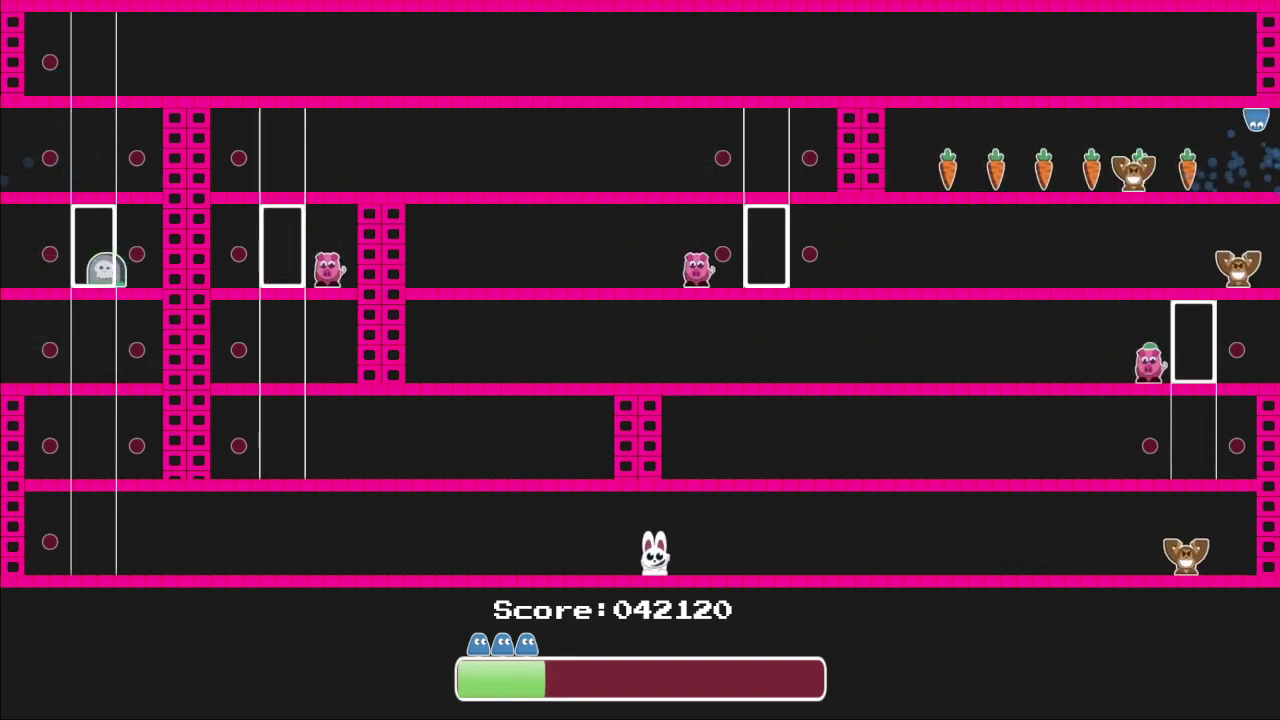
pyautogui.press('Left')
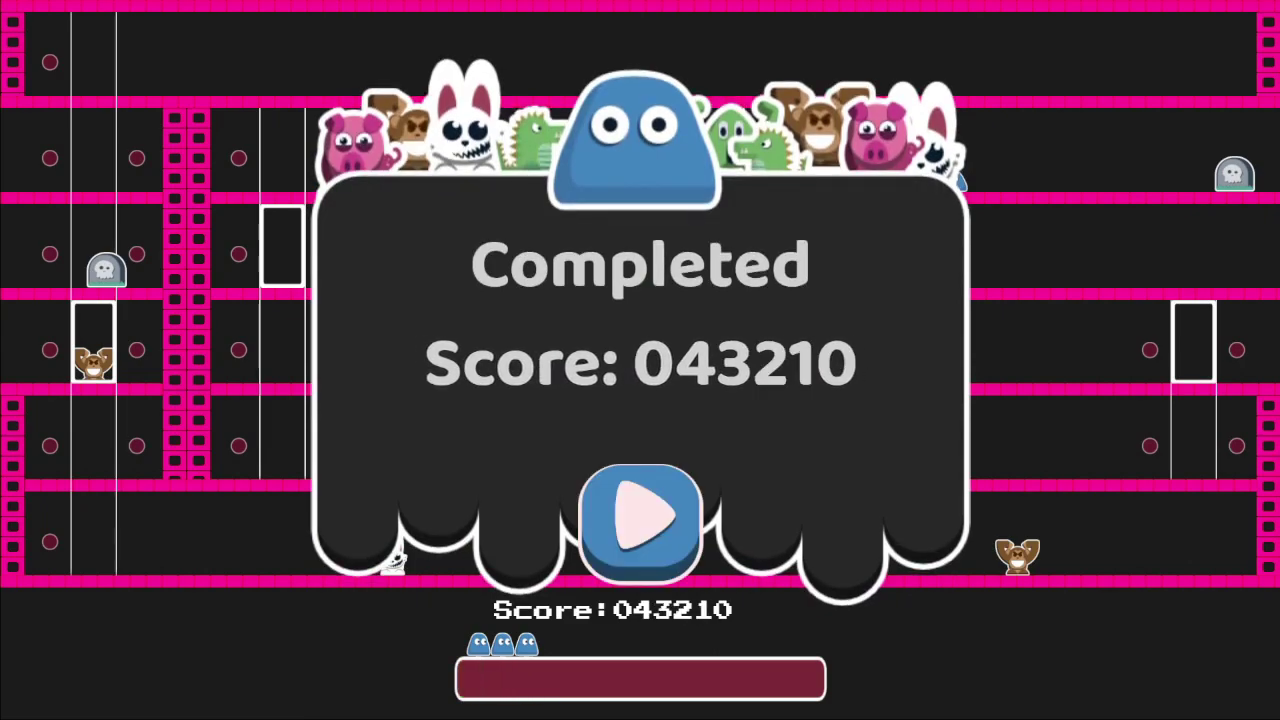
pyautogui.press('space')
# Step: Clear the bottom-row grapes on Level 10, then ride the elevator up eating grapes rightward
pyautogui.press('Right')
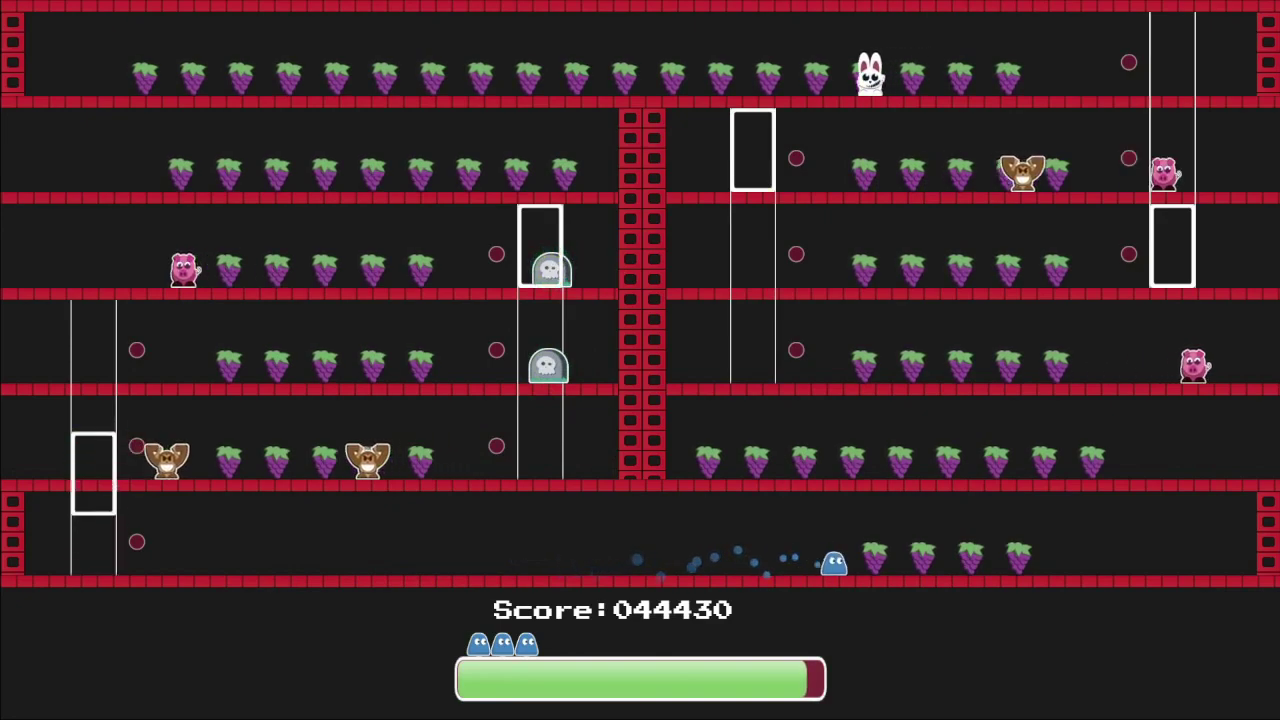
pyautogui.press('Left')
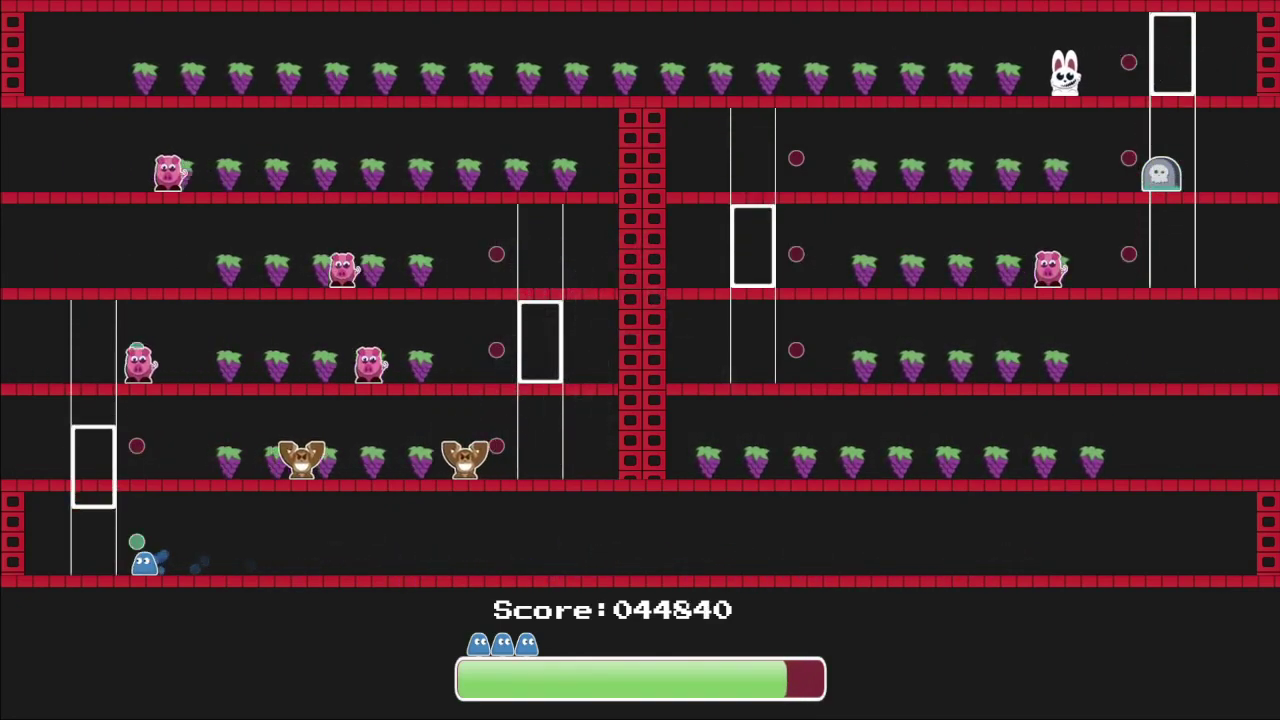
pyautogui.press('Right')
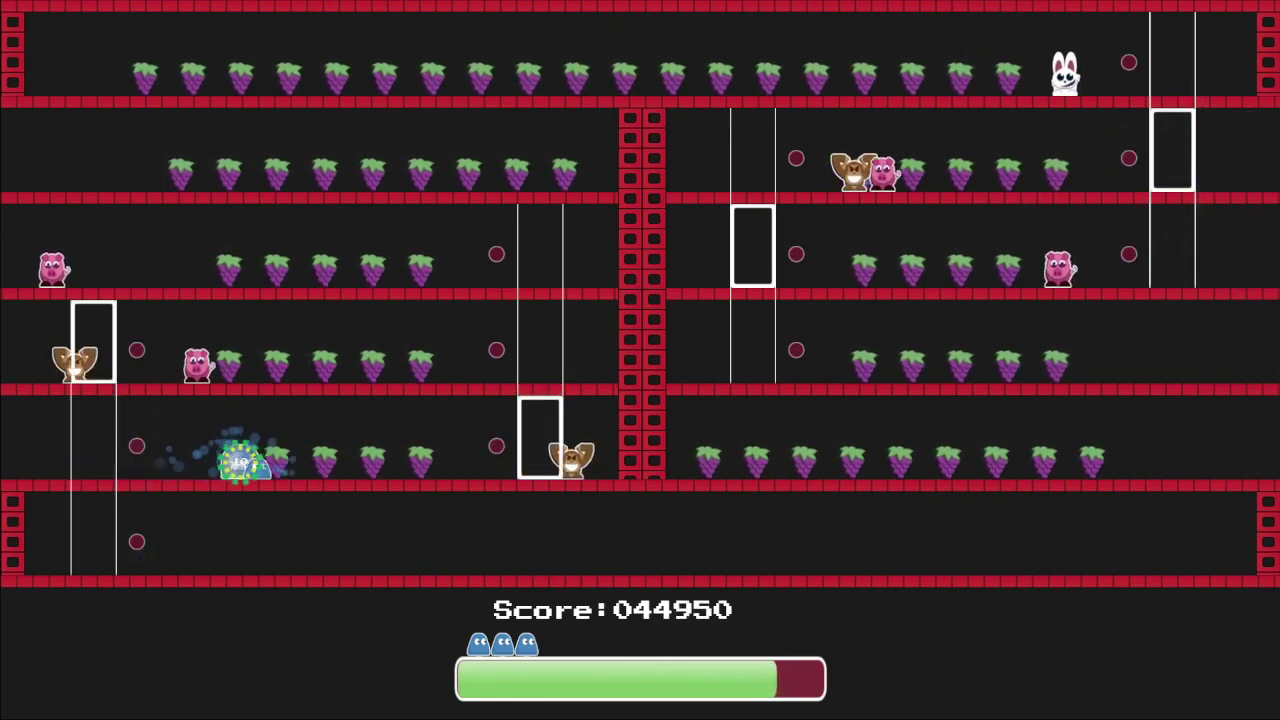